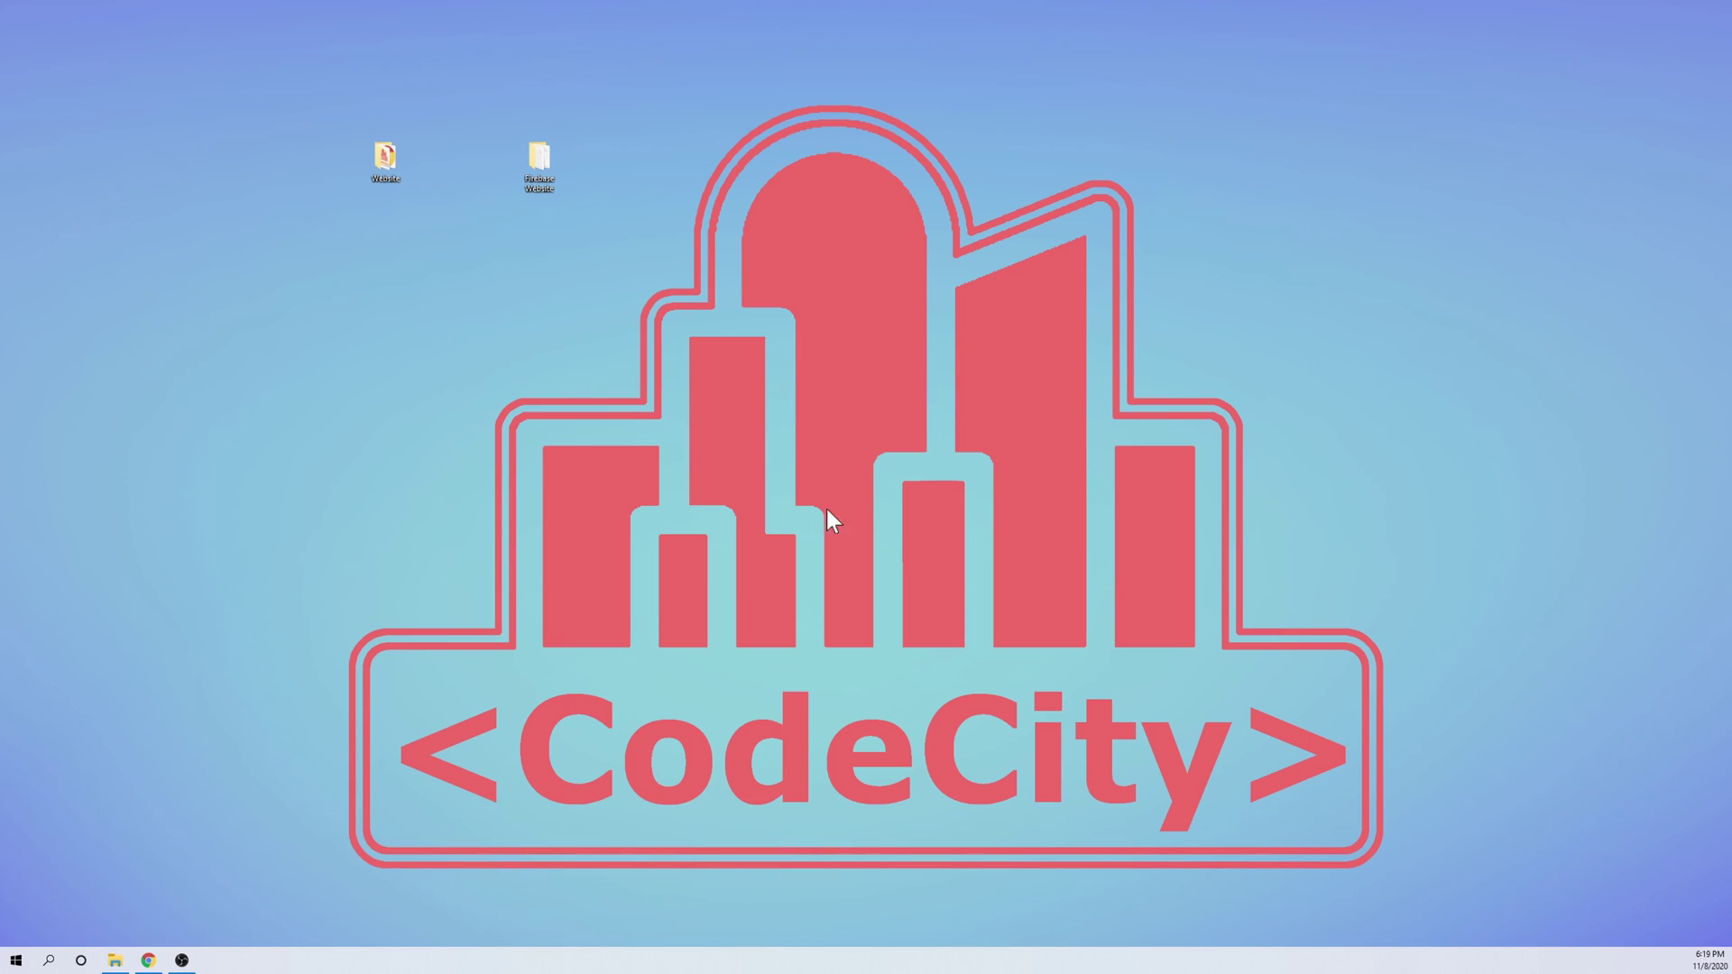
pyautogui.click(148, 960)
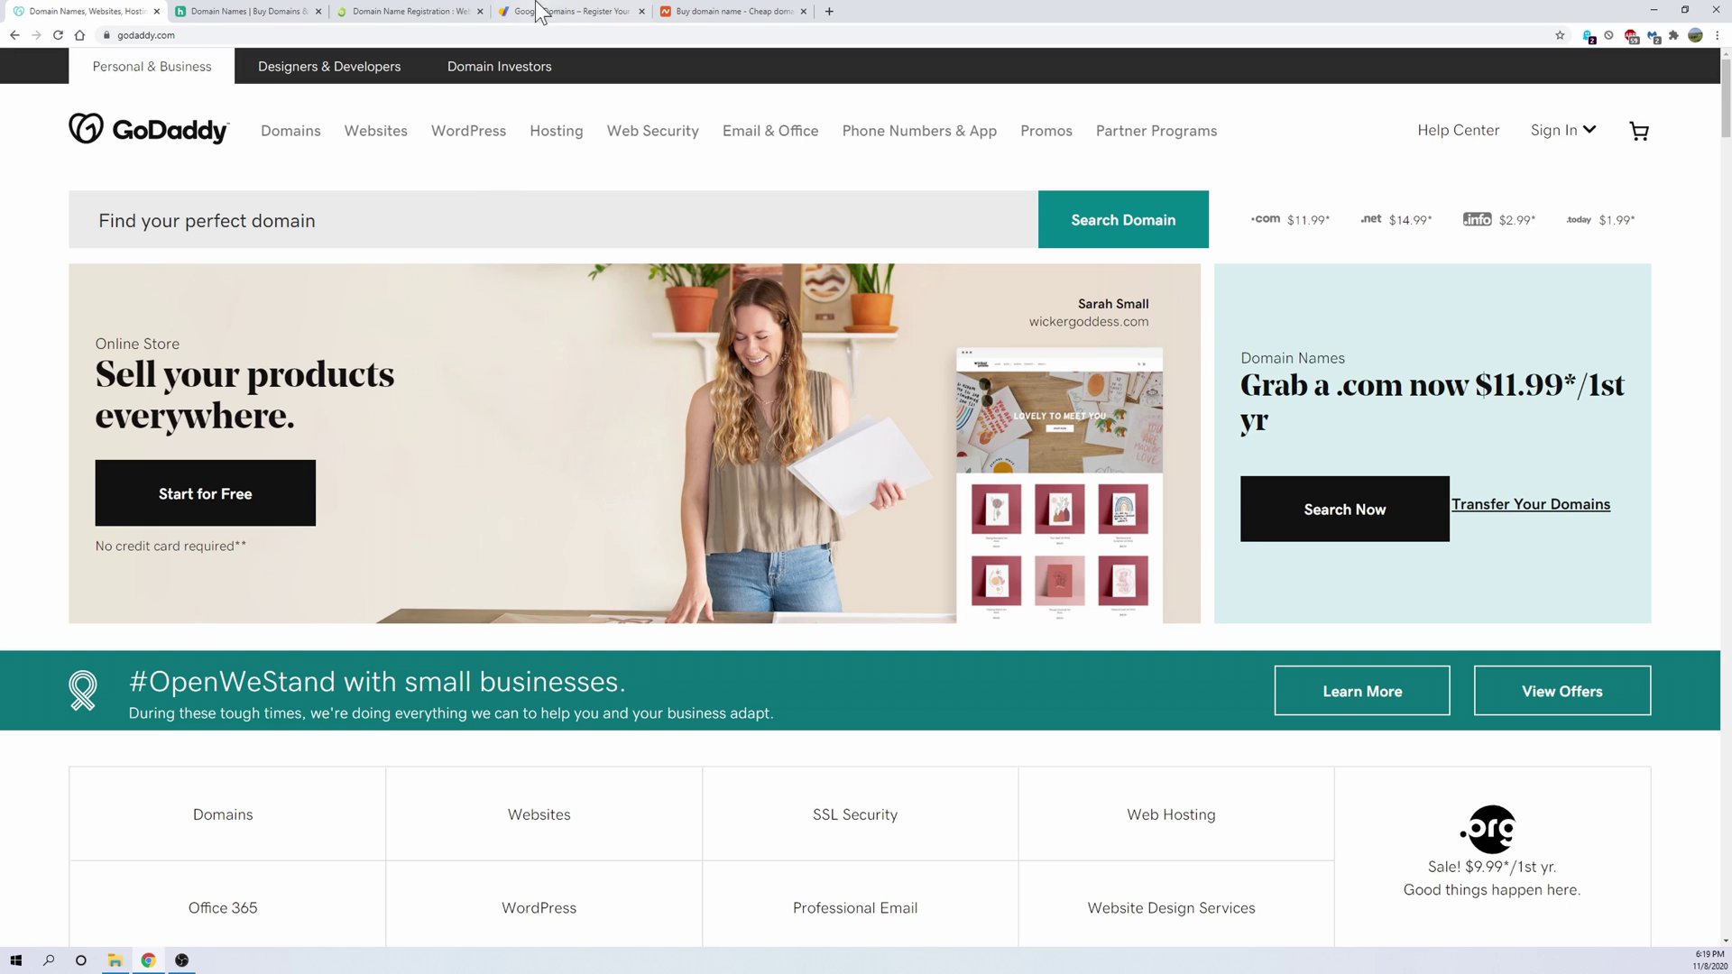
pyautogui.click(675, 13)
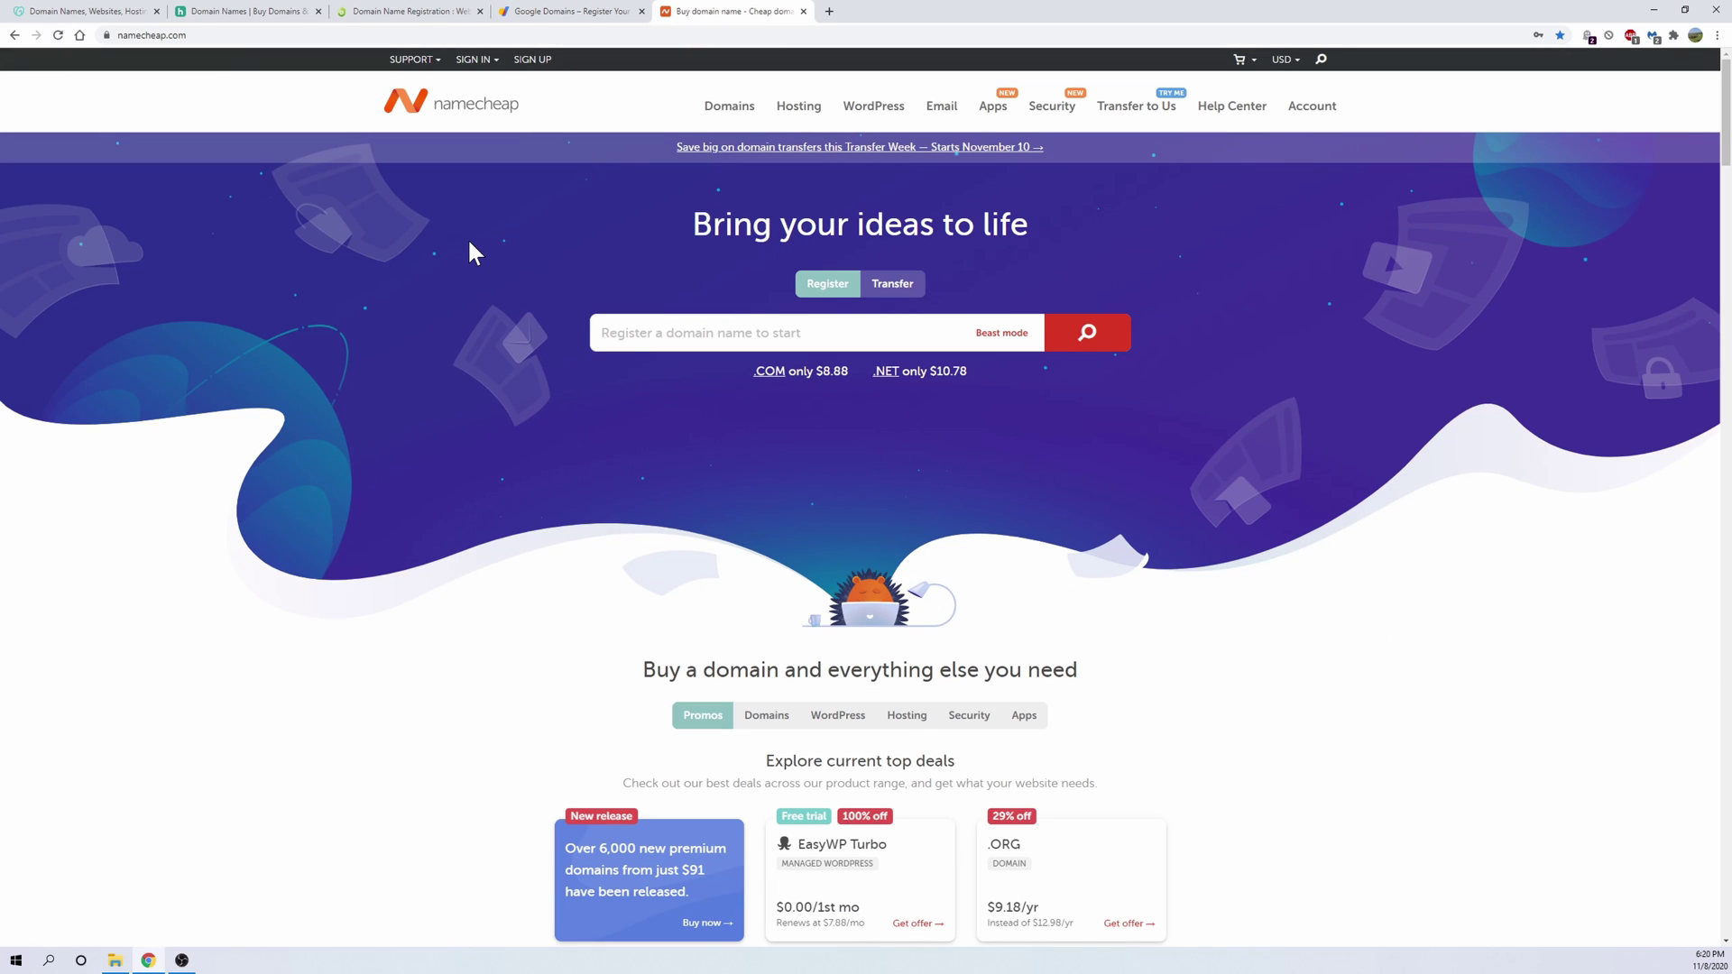
pyautogui.click(90, 11)
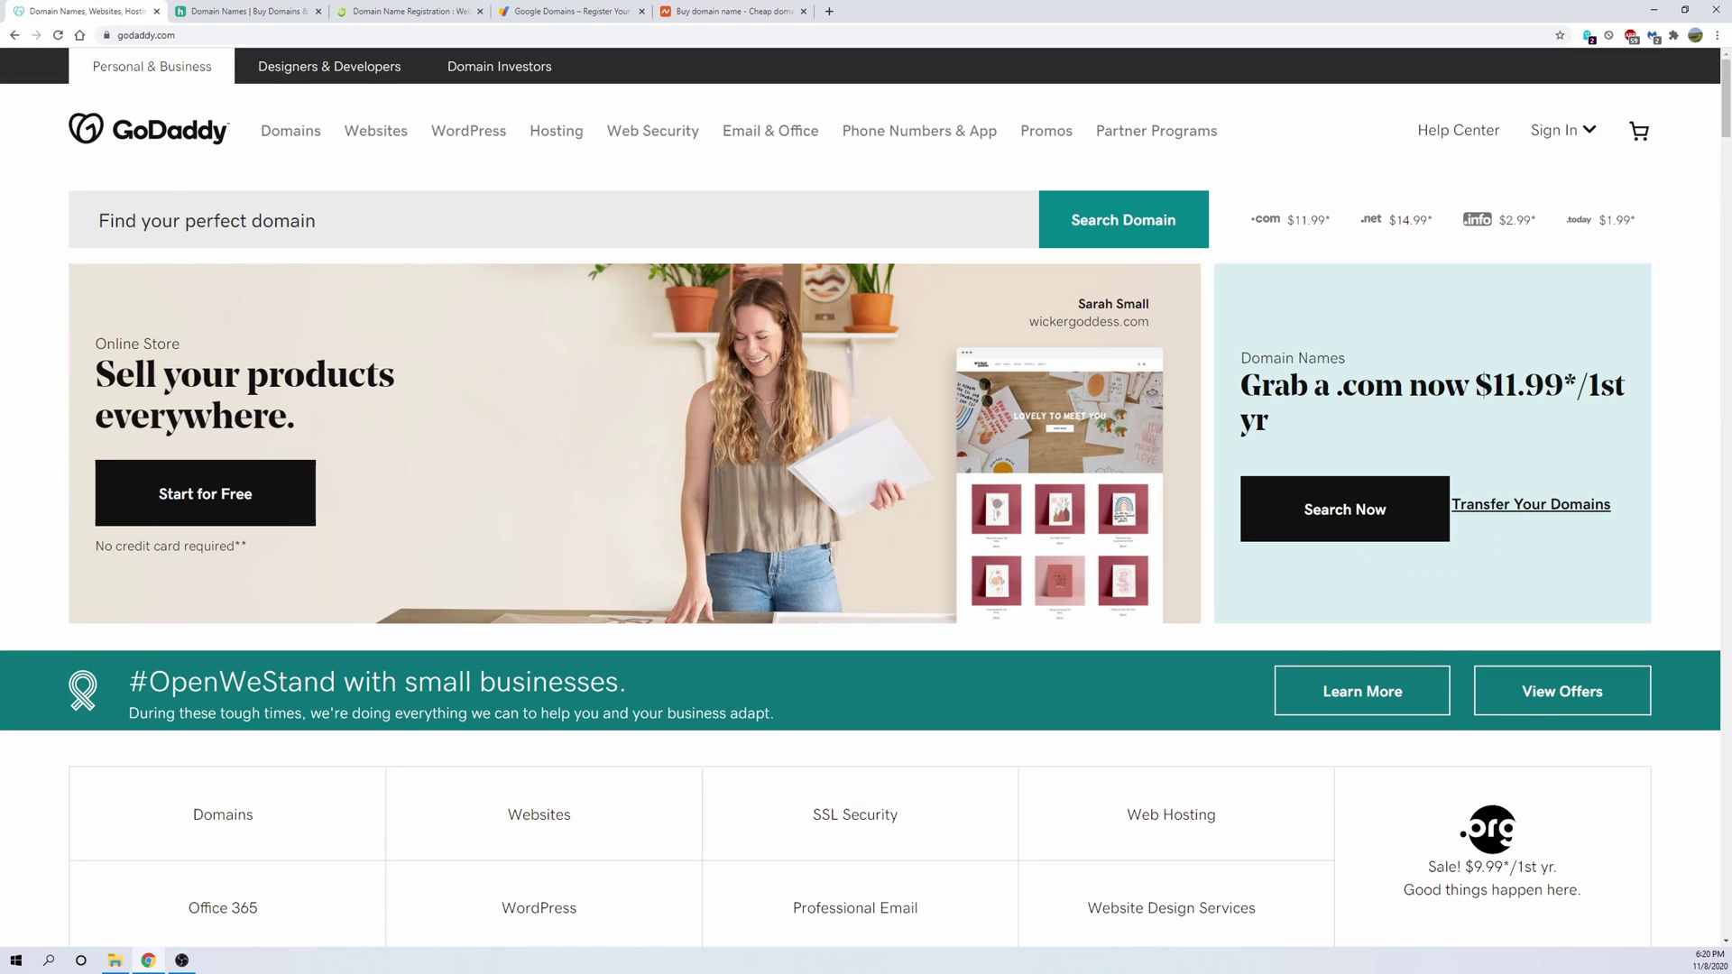
pyautogui.click(406, 13)
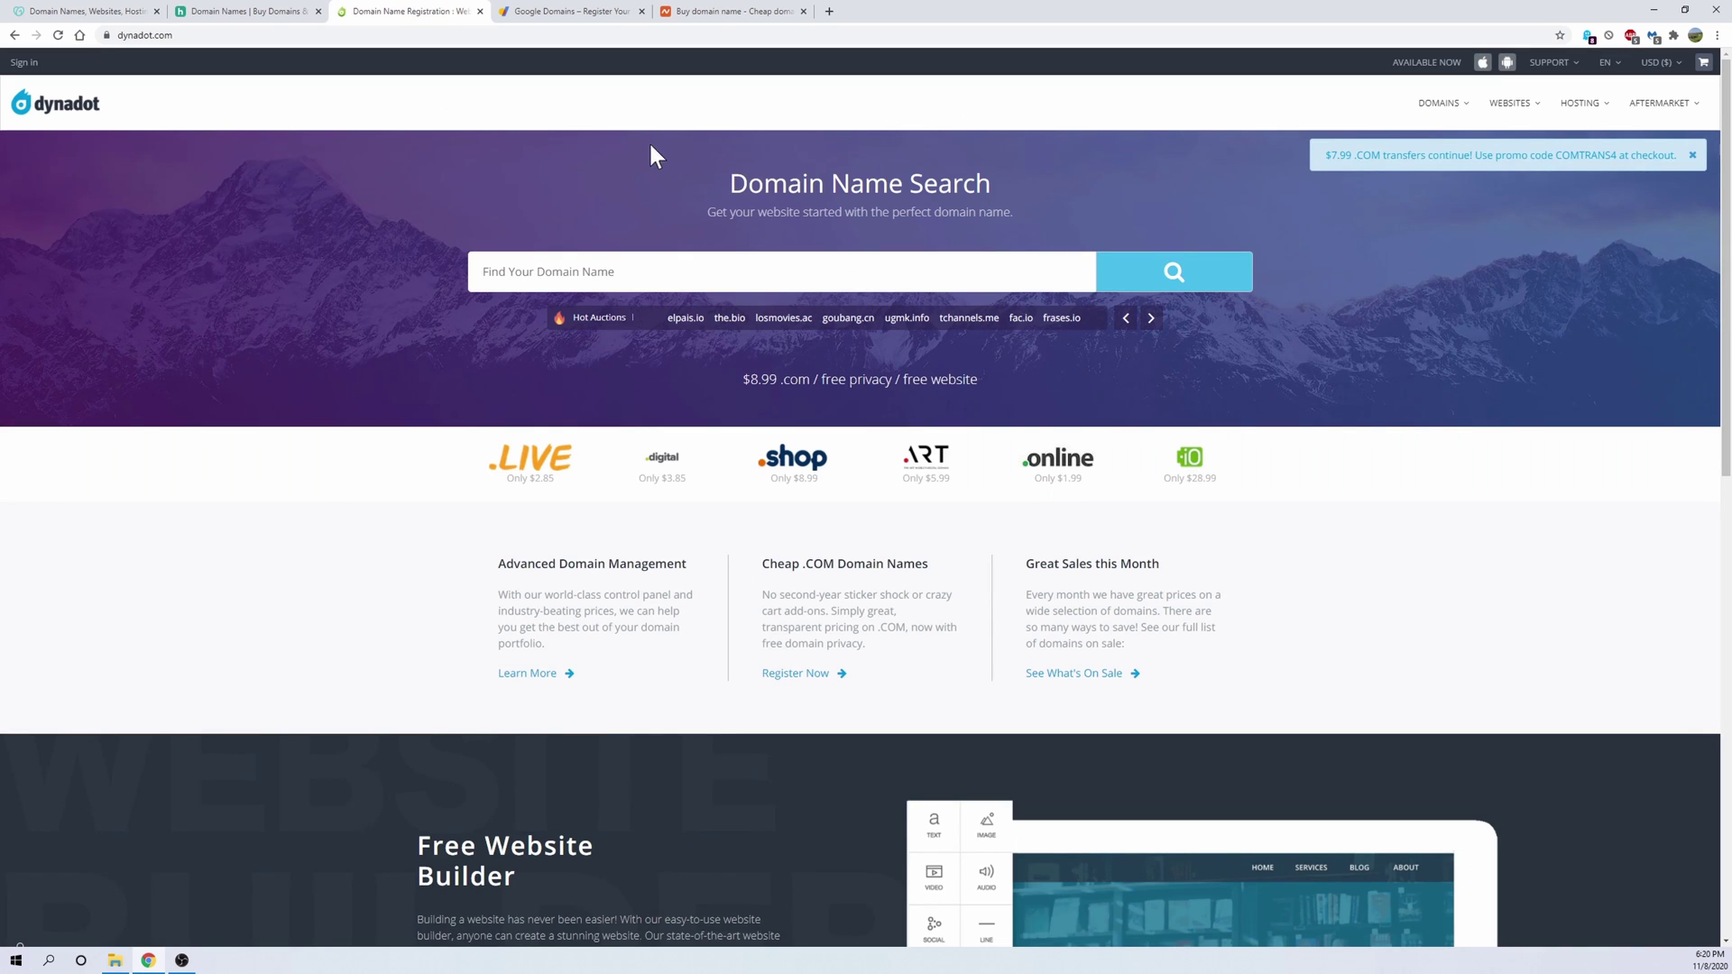
pyautogui.click(227, 11)
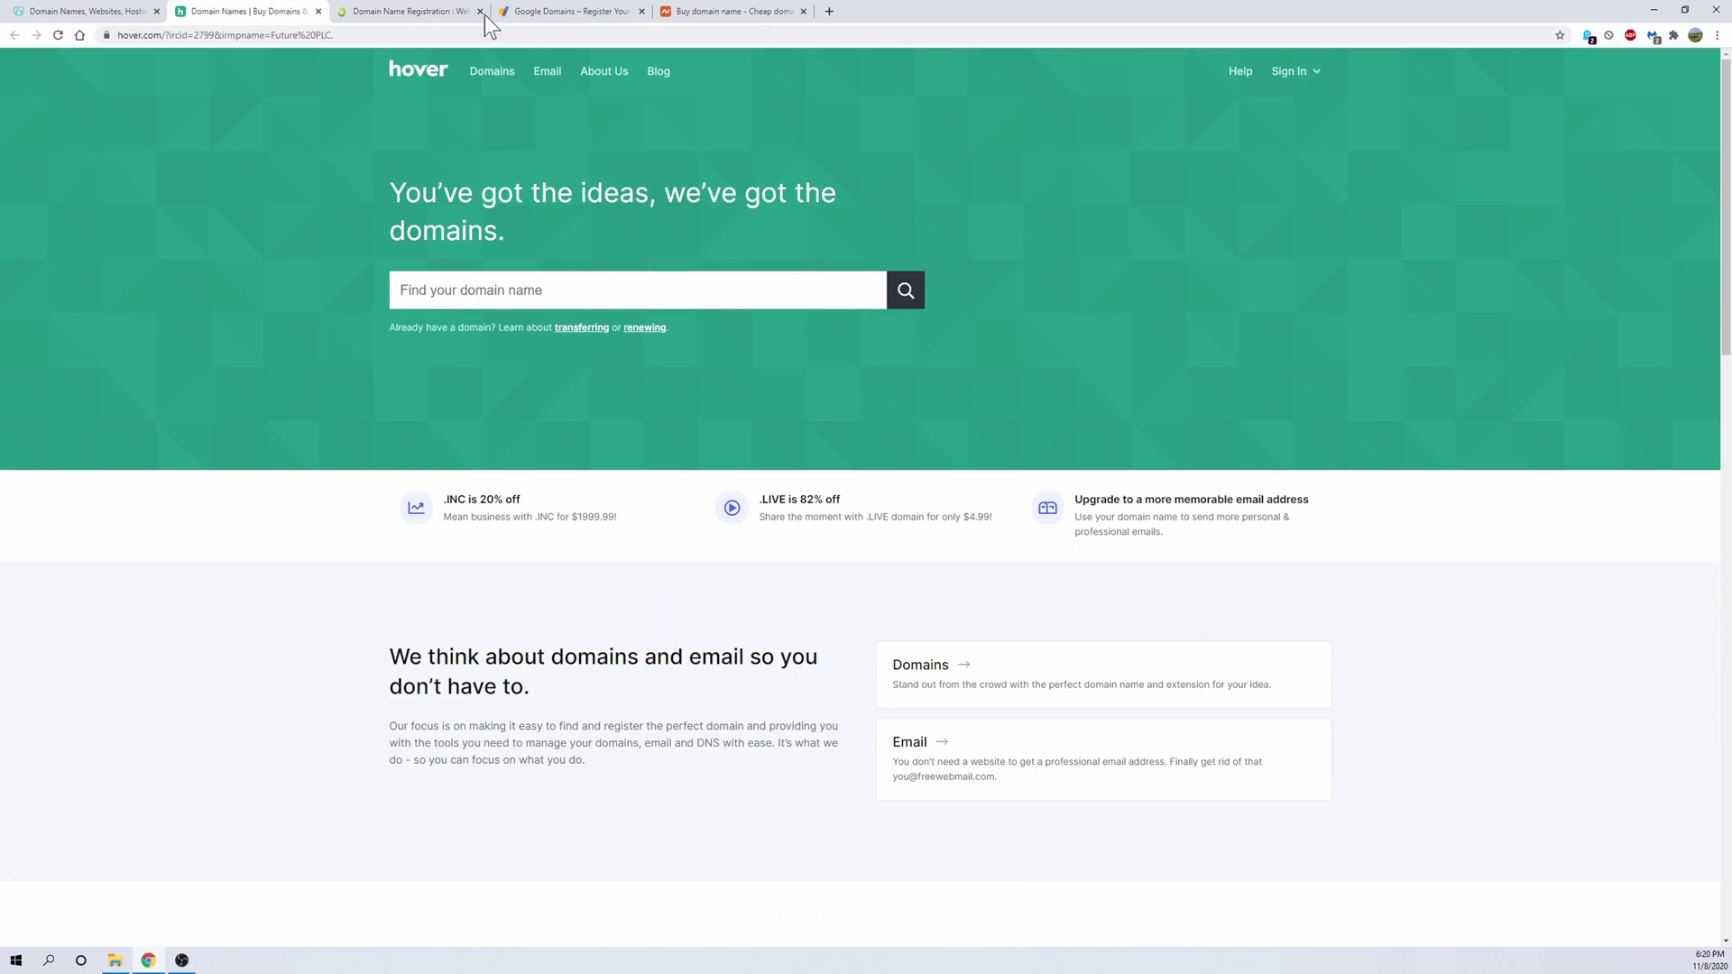
pyautogui.click(575, 13)
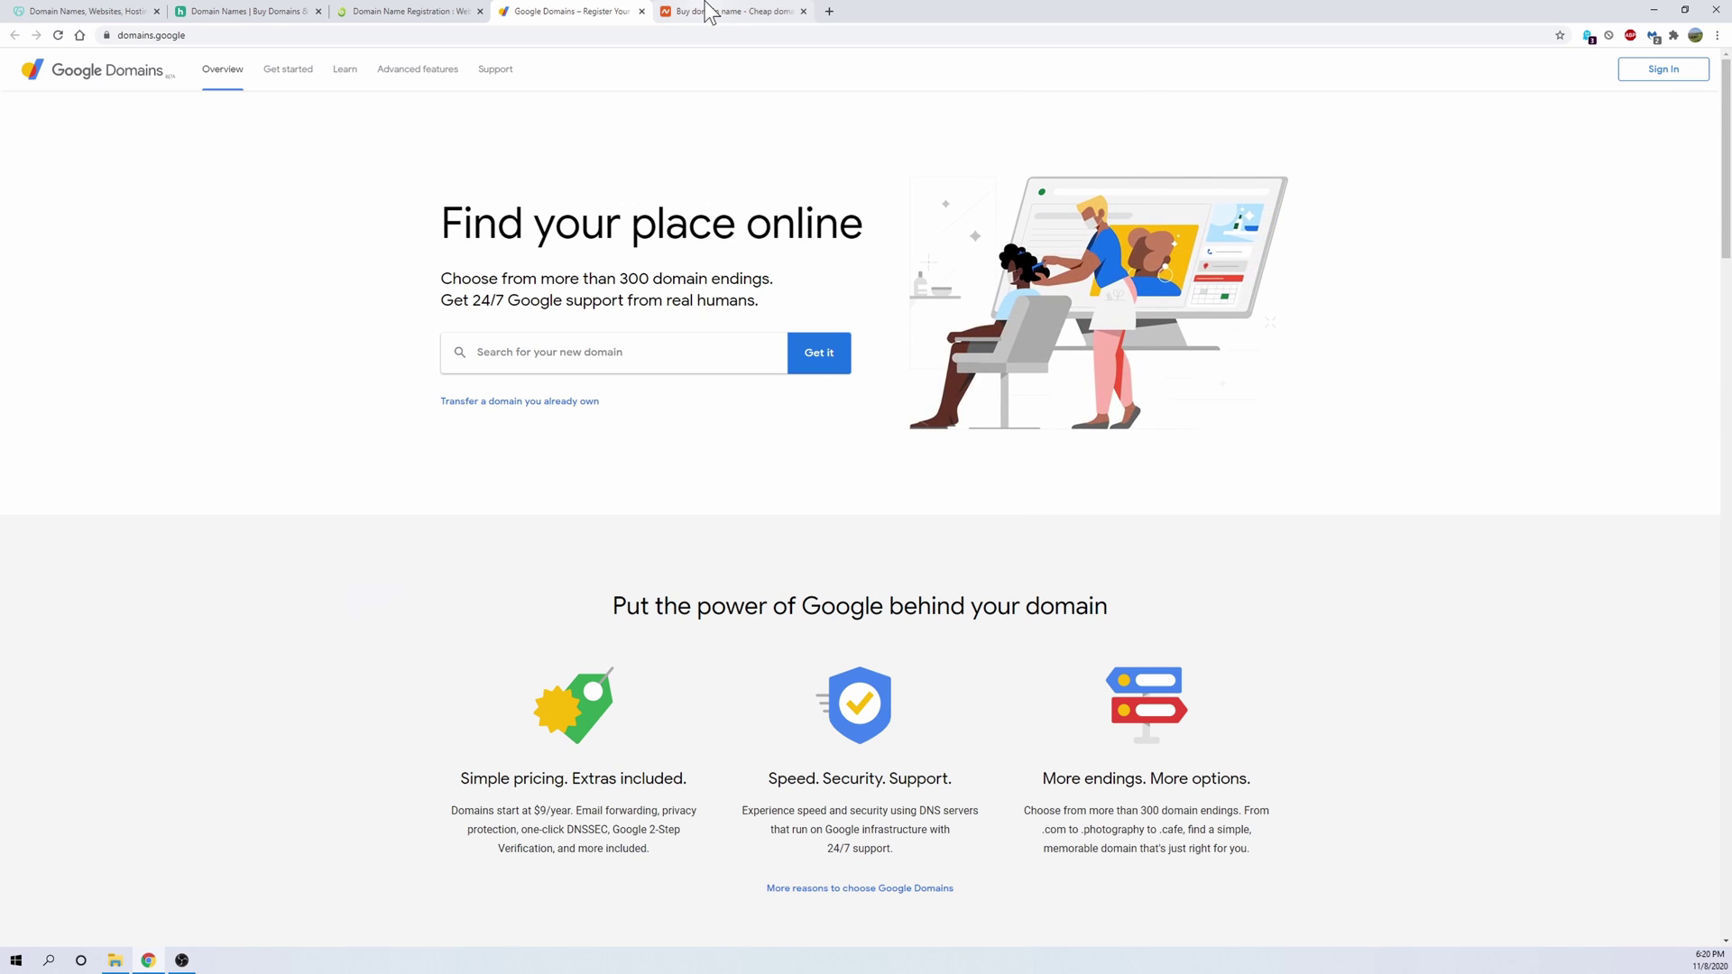
pyautogui.click(717, 11)
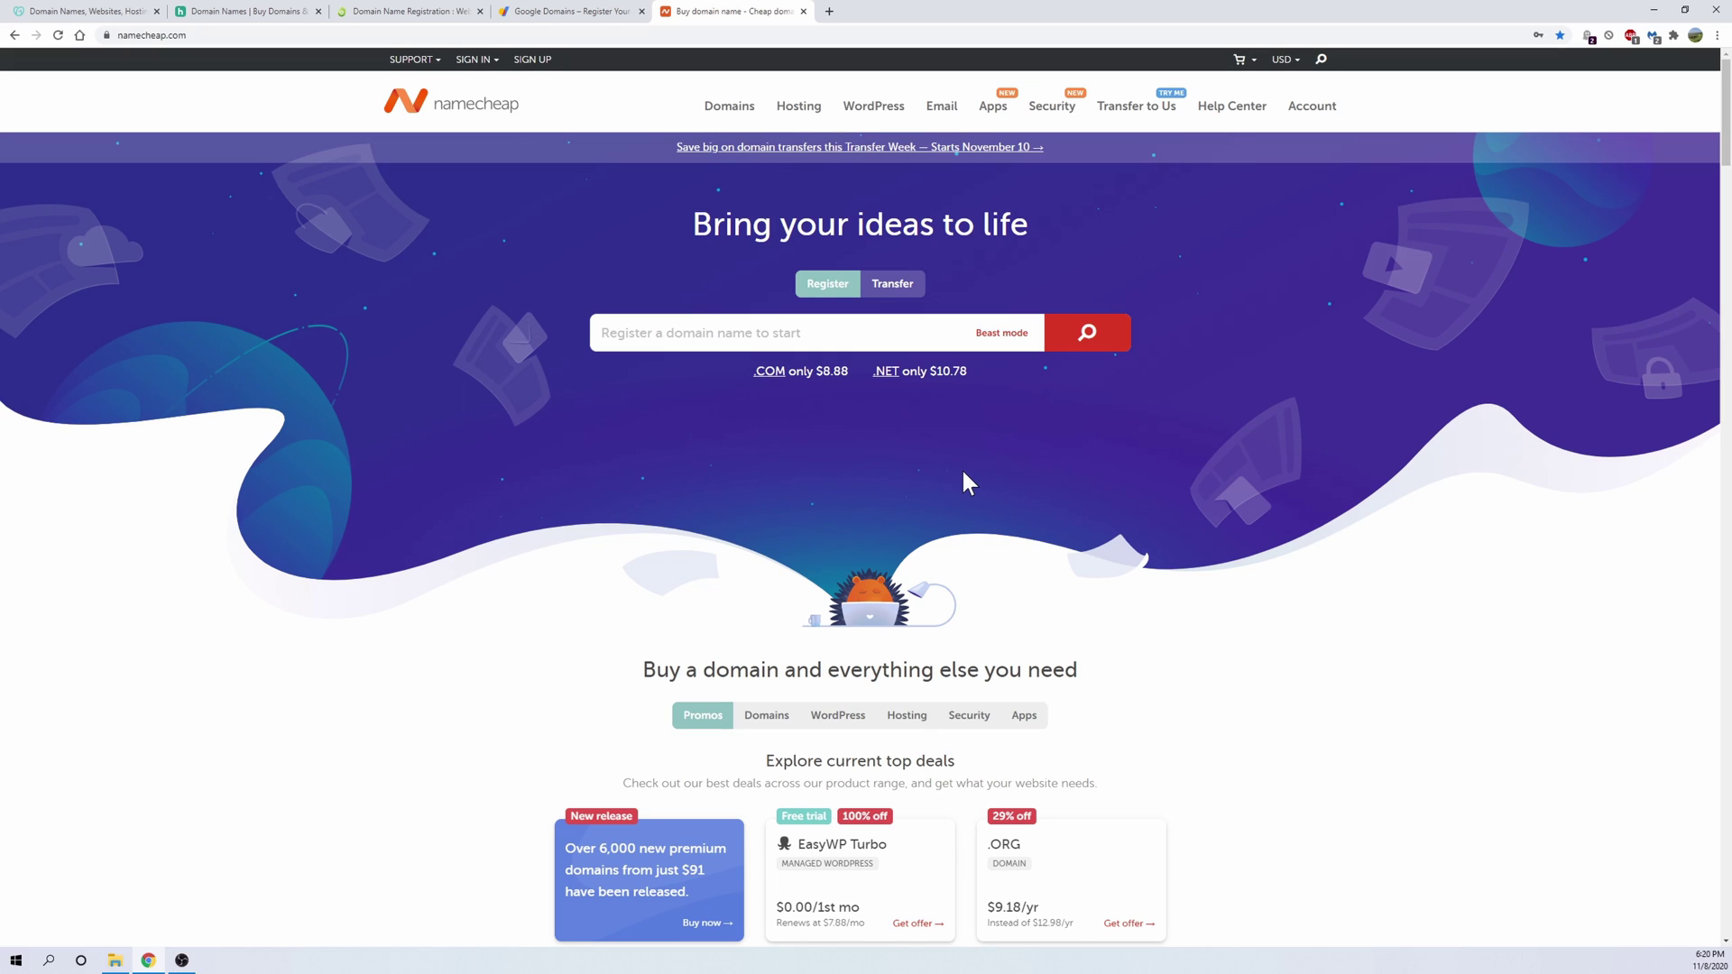
pyautogui.click(82, 5)
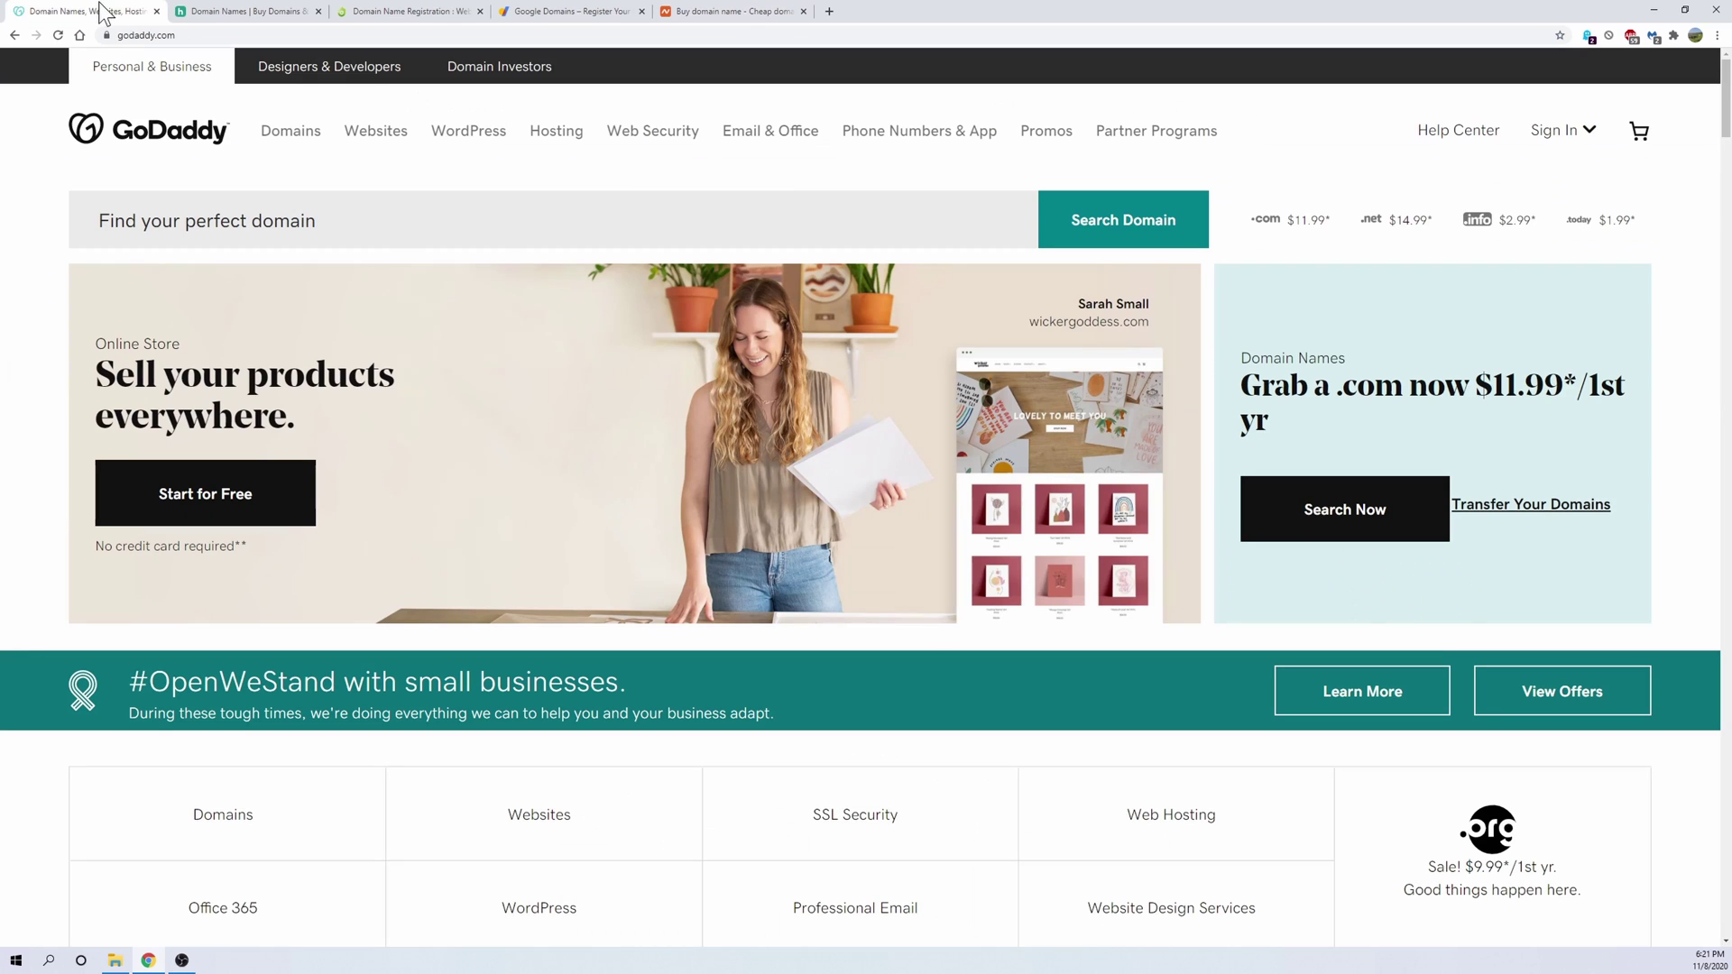
# Close the GoDaddy, Hover, Dynadot and Google Domains tabs.
pyautogui.click(156, 11)
pyautogui.click(155, 10)
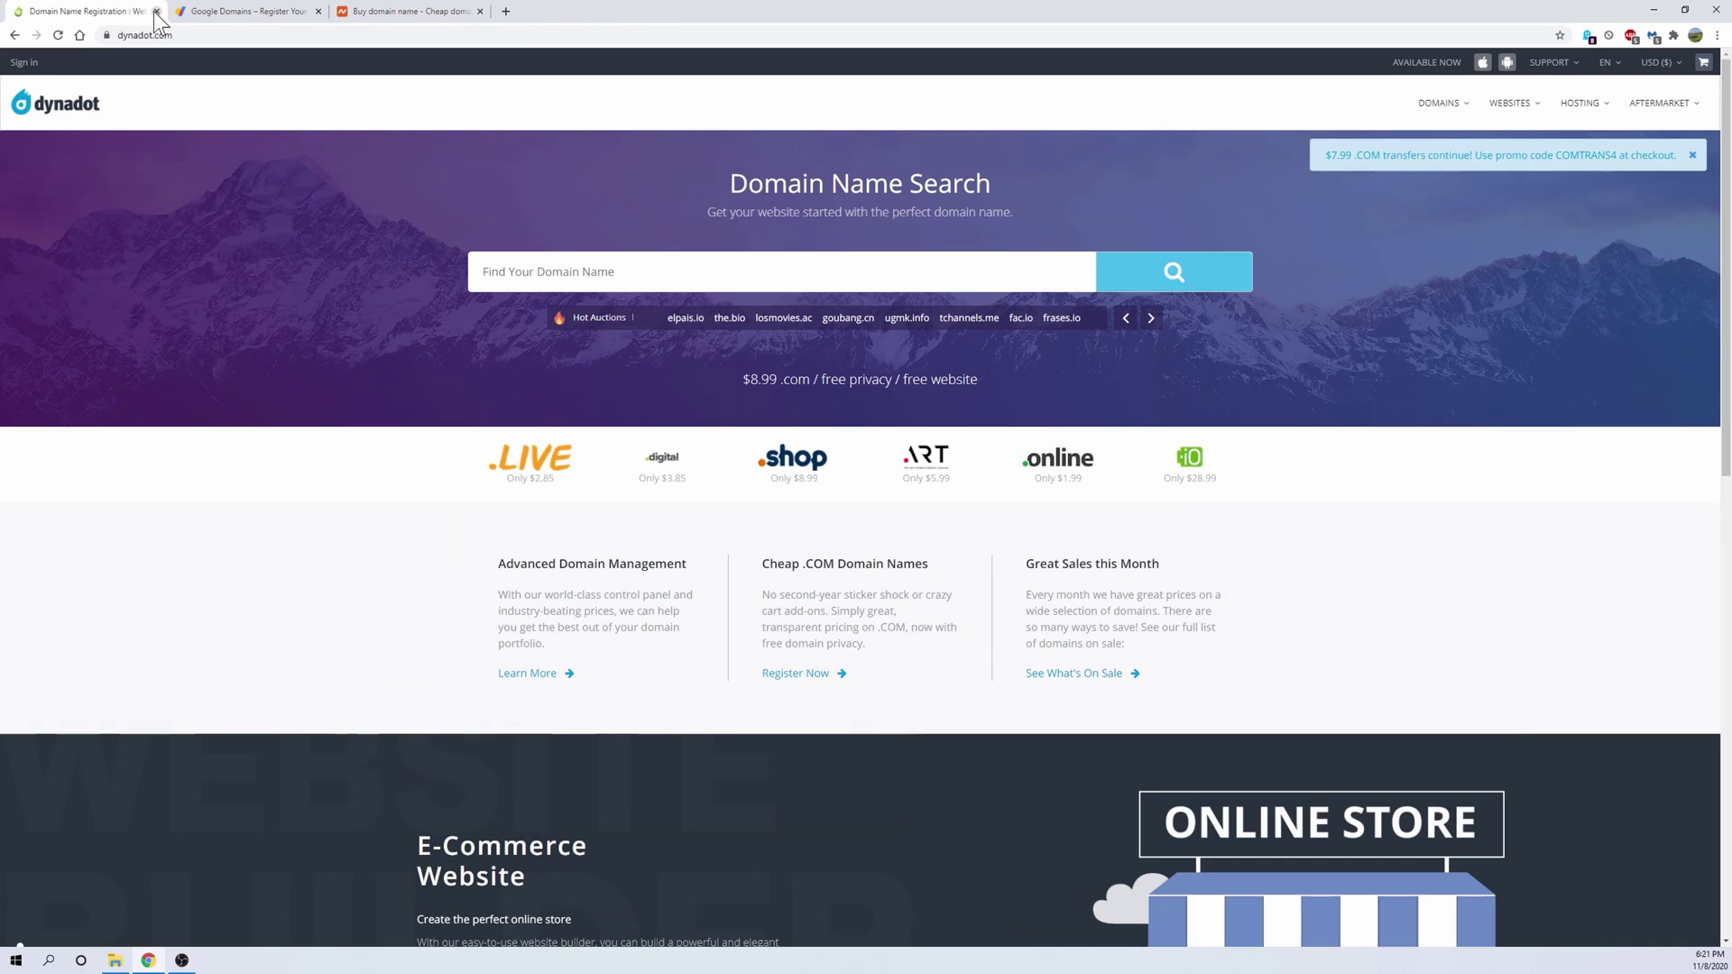
pyautogui.click(154, 11)
pyautogui.click(155, 11)
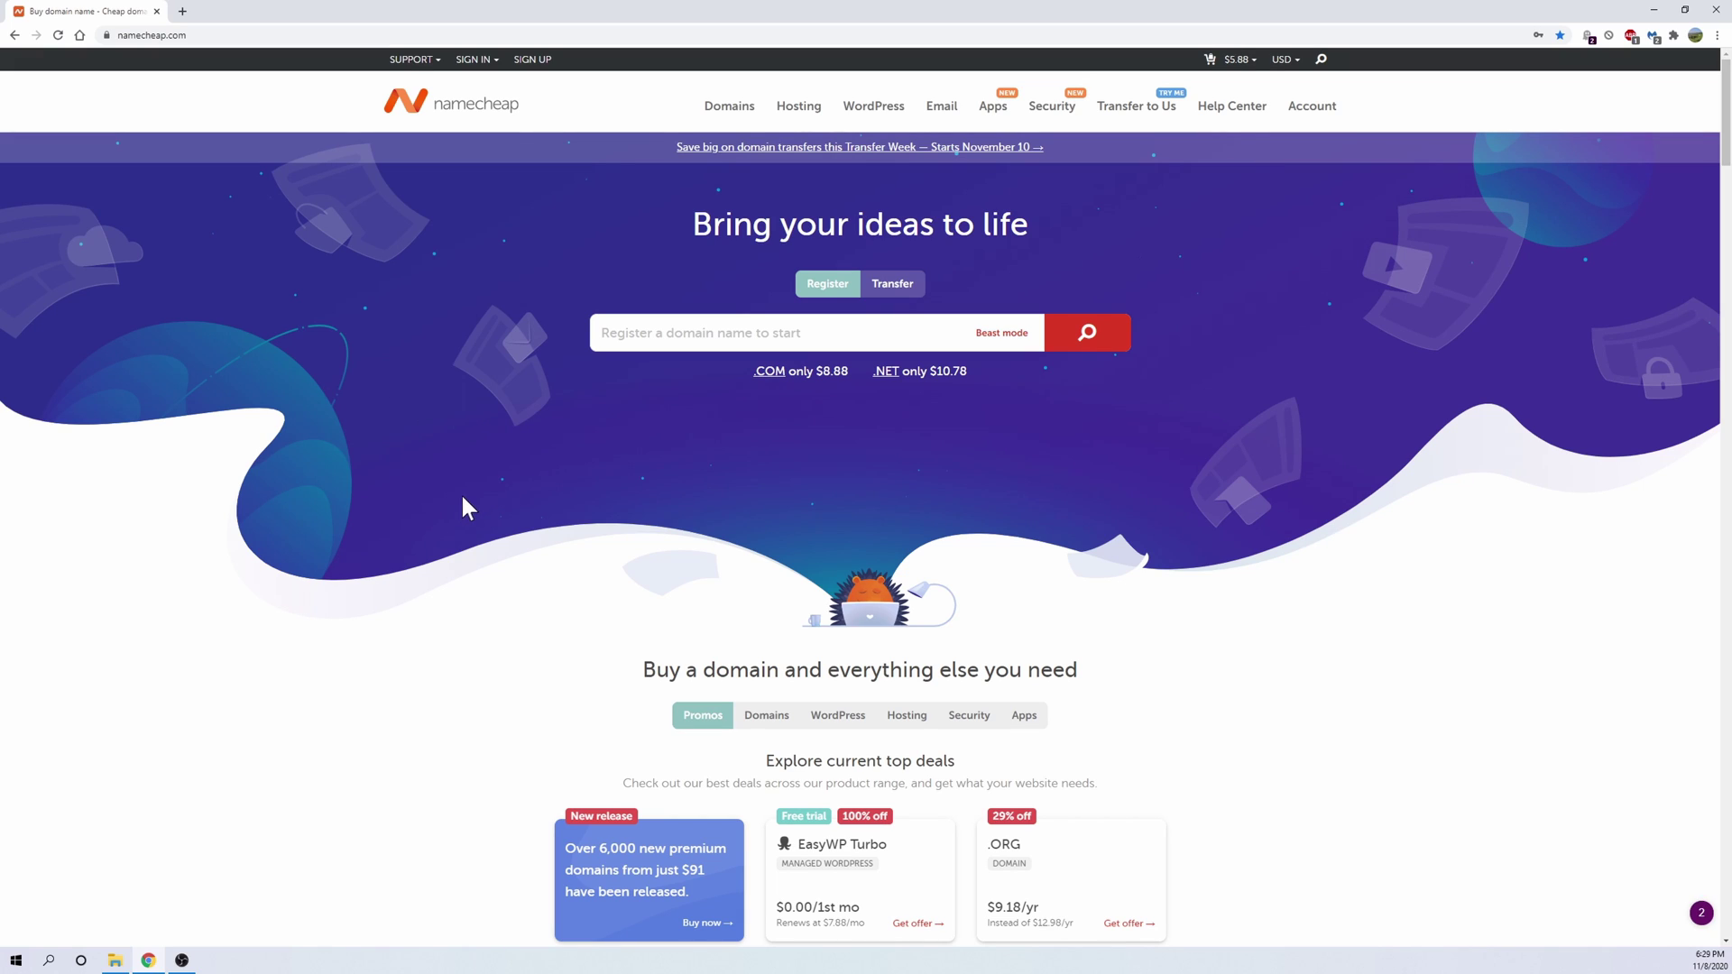
# Open Namecheap's sign-up form, then switch to the account login form.
pyautogui.click(533, 63)
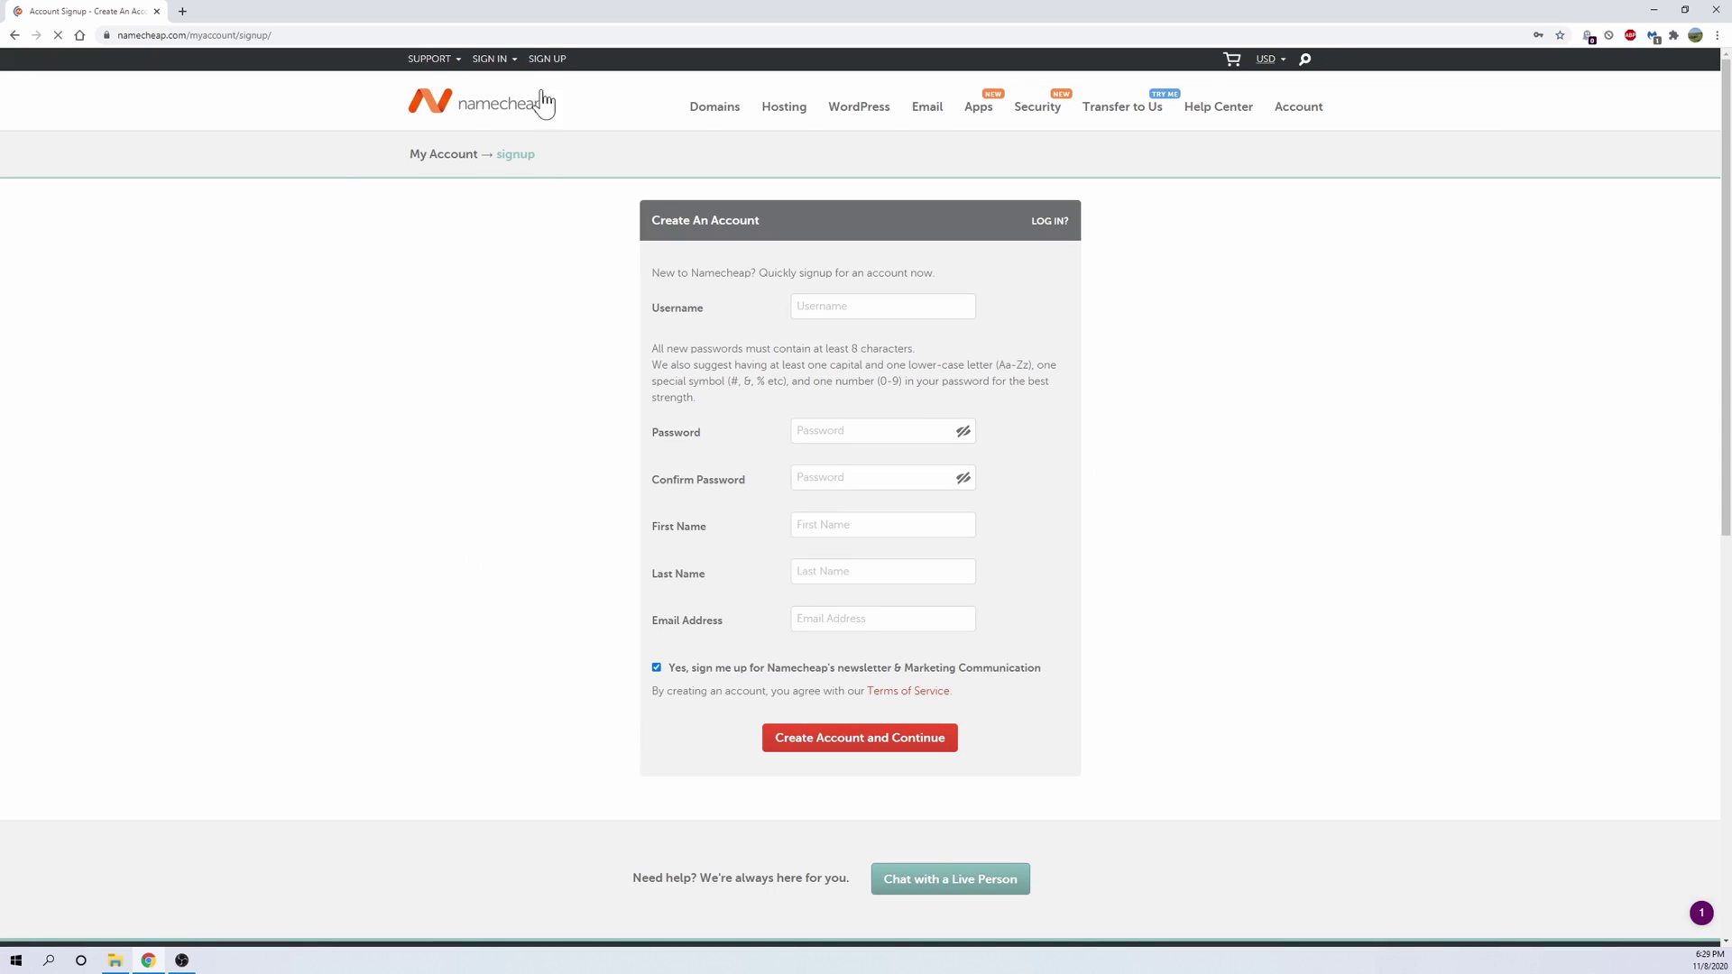
pyautogui.click(893, 307)
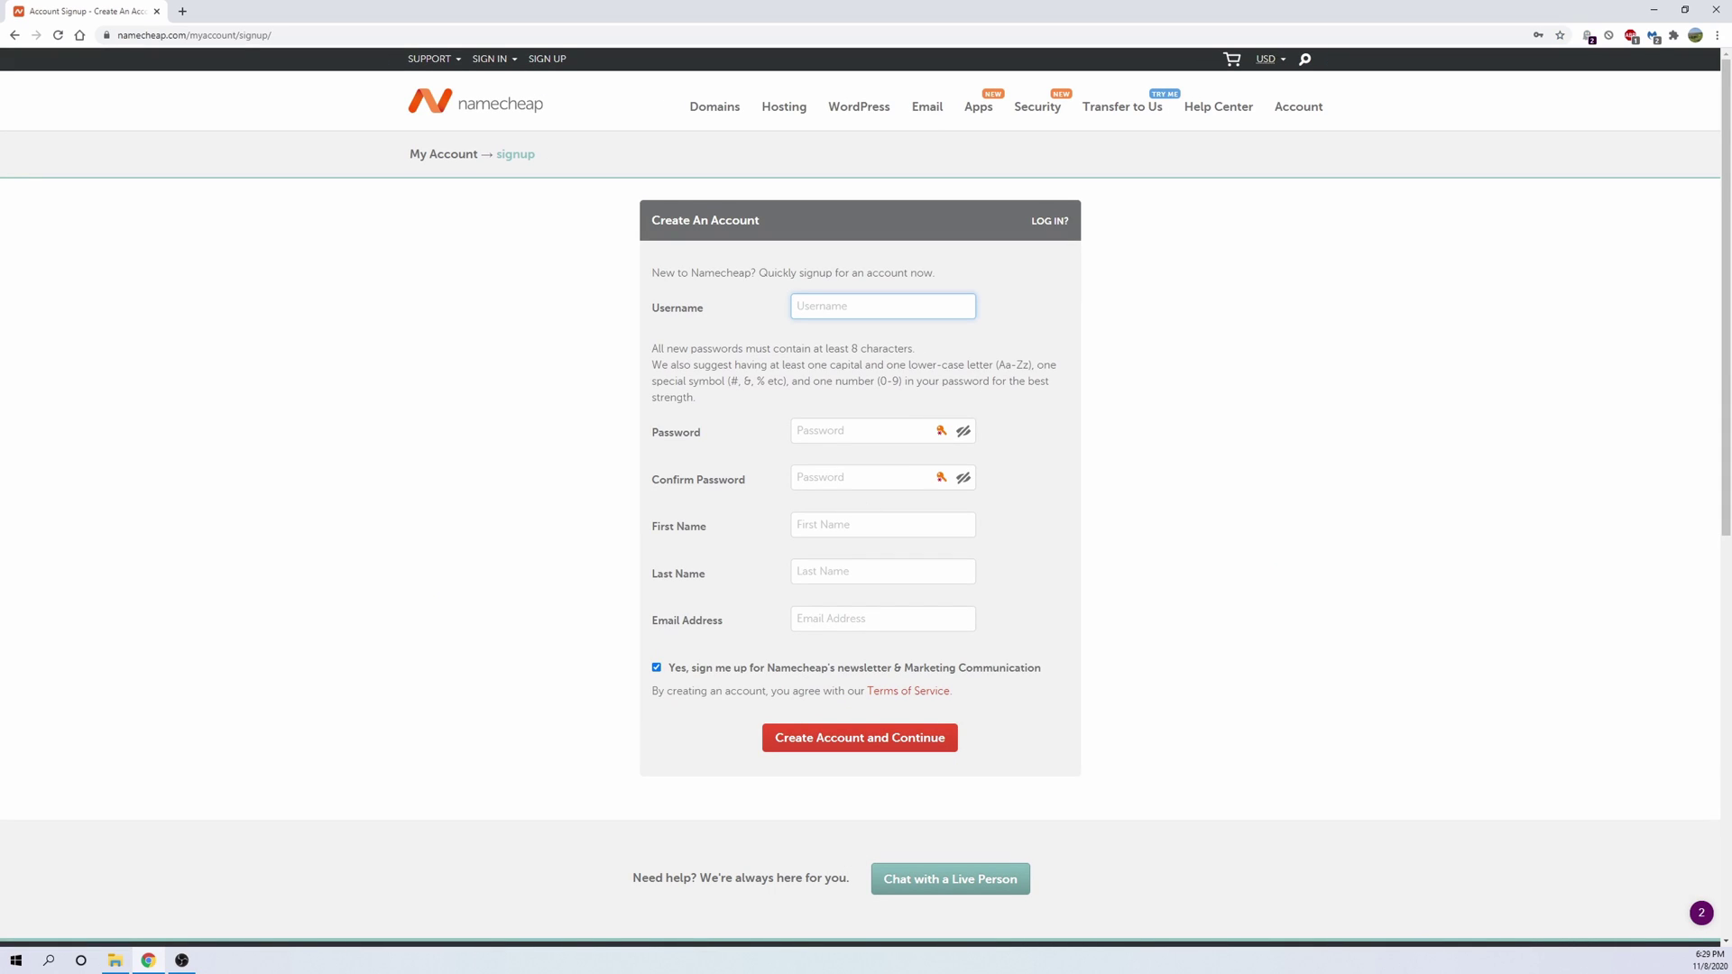
pyautogui.click(1316, 532)
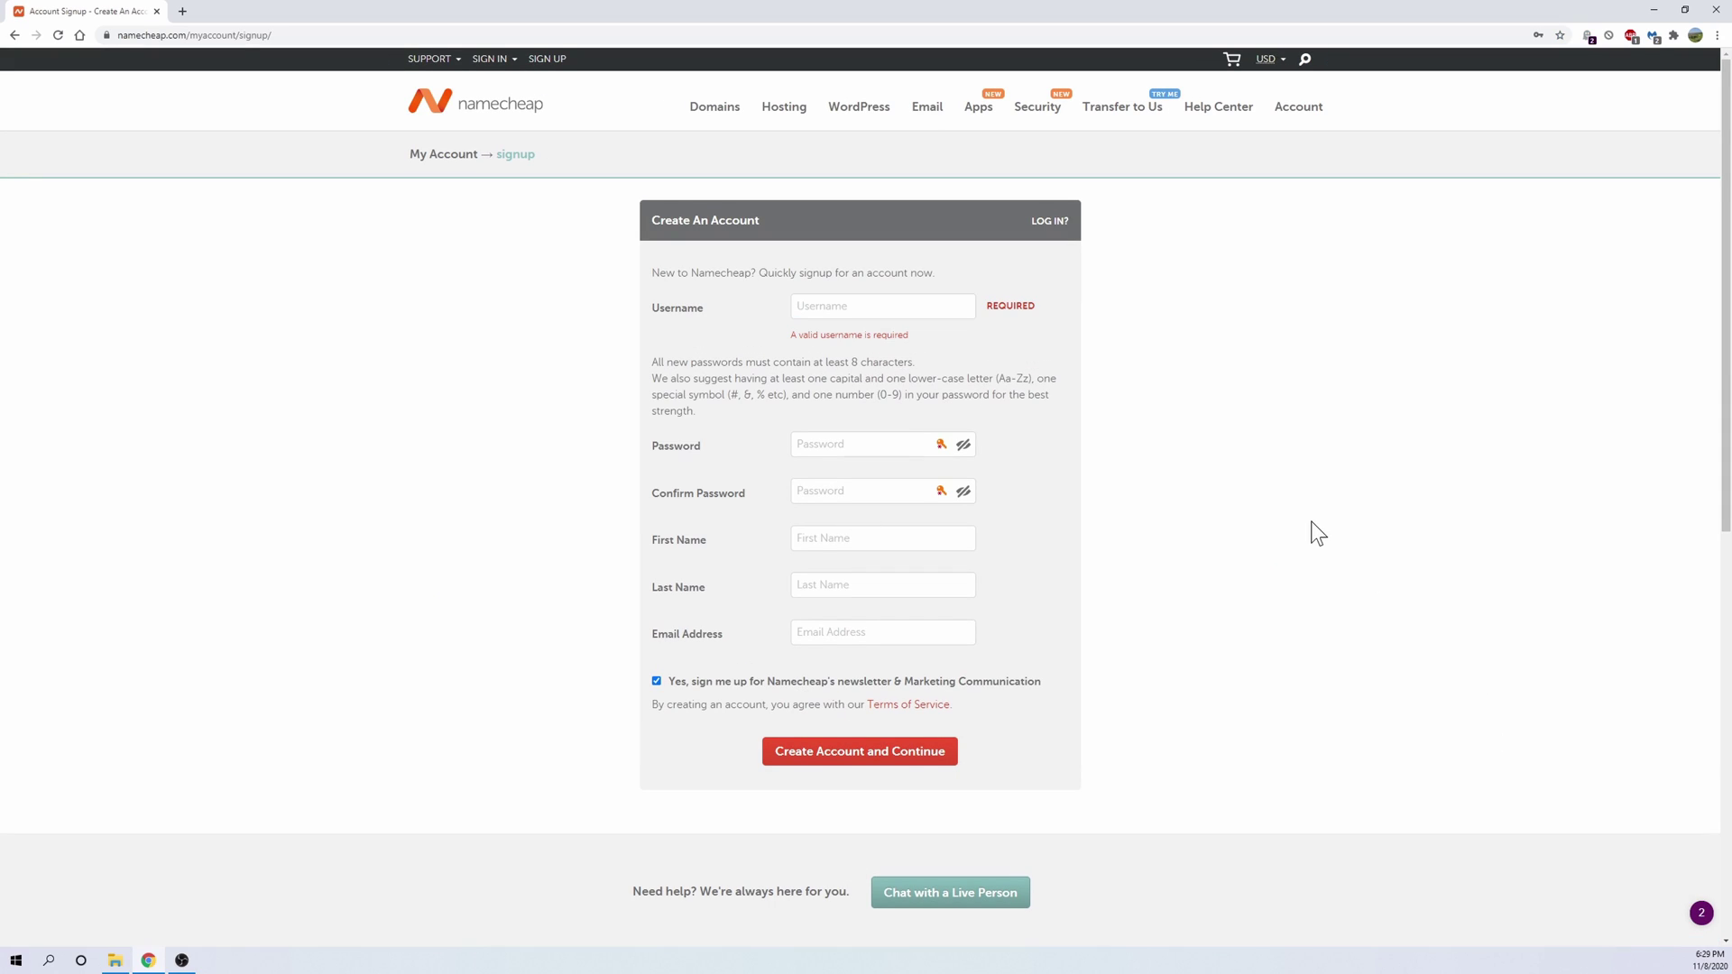
pyautogui.click(1048, 220)
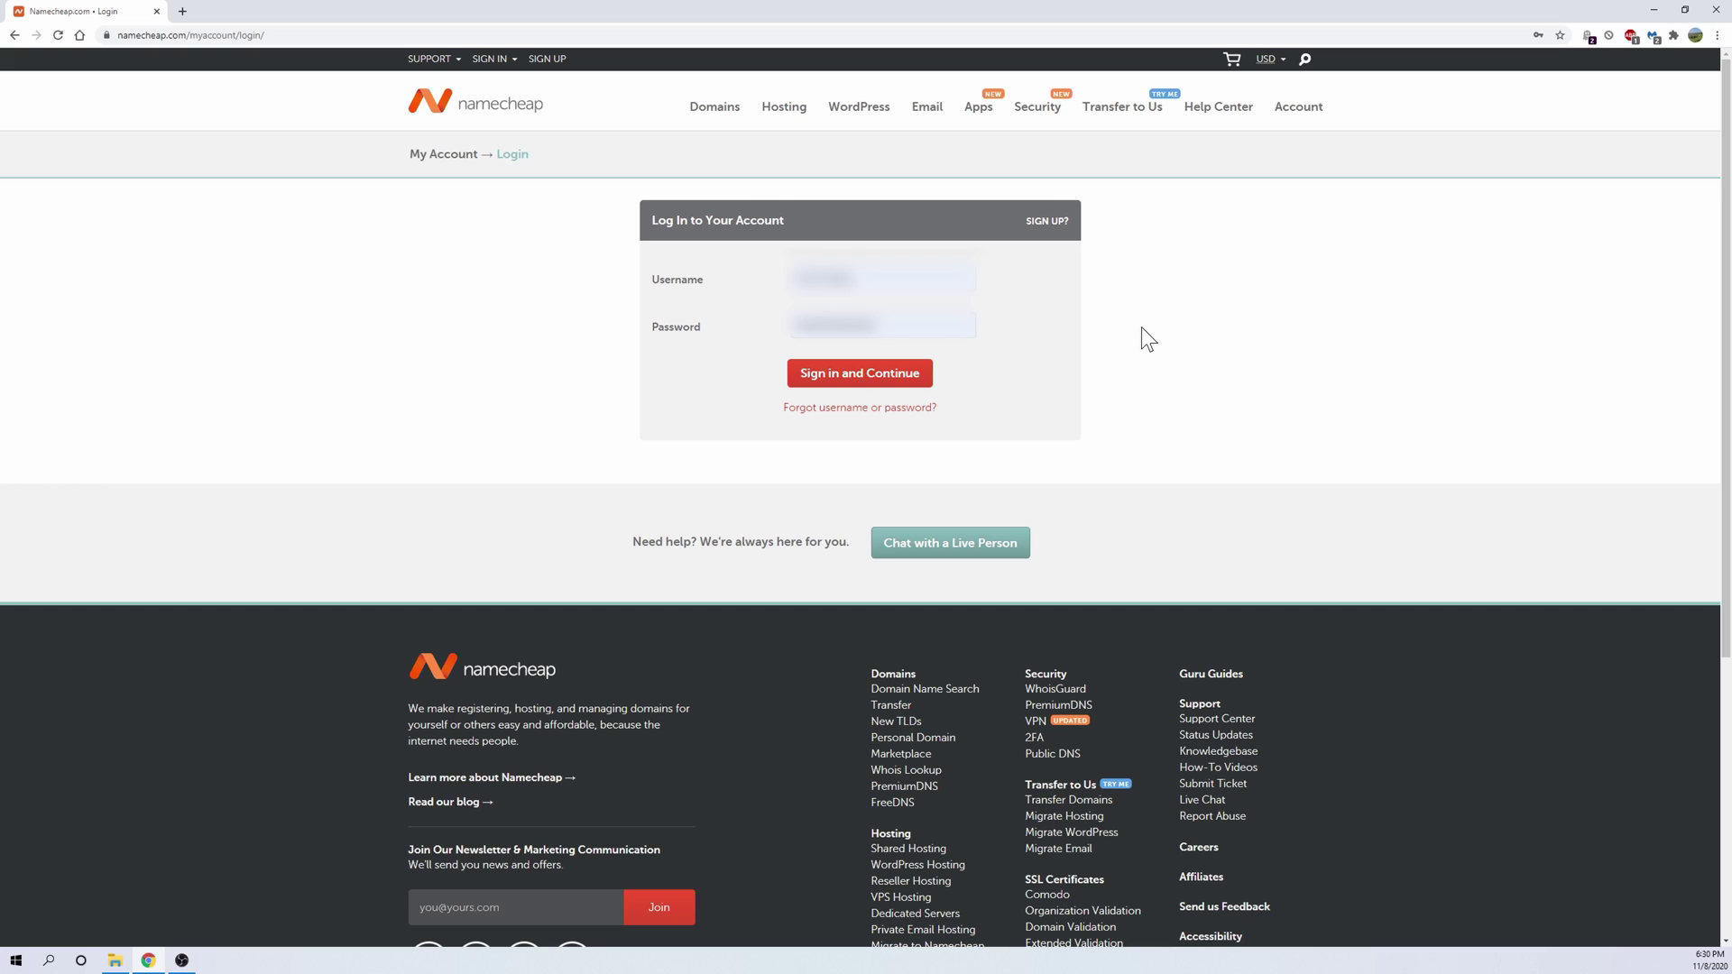
# Sign in, decline the save-password prompt, and enter the one-time login code.
pyautogui.click(891, 372)
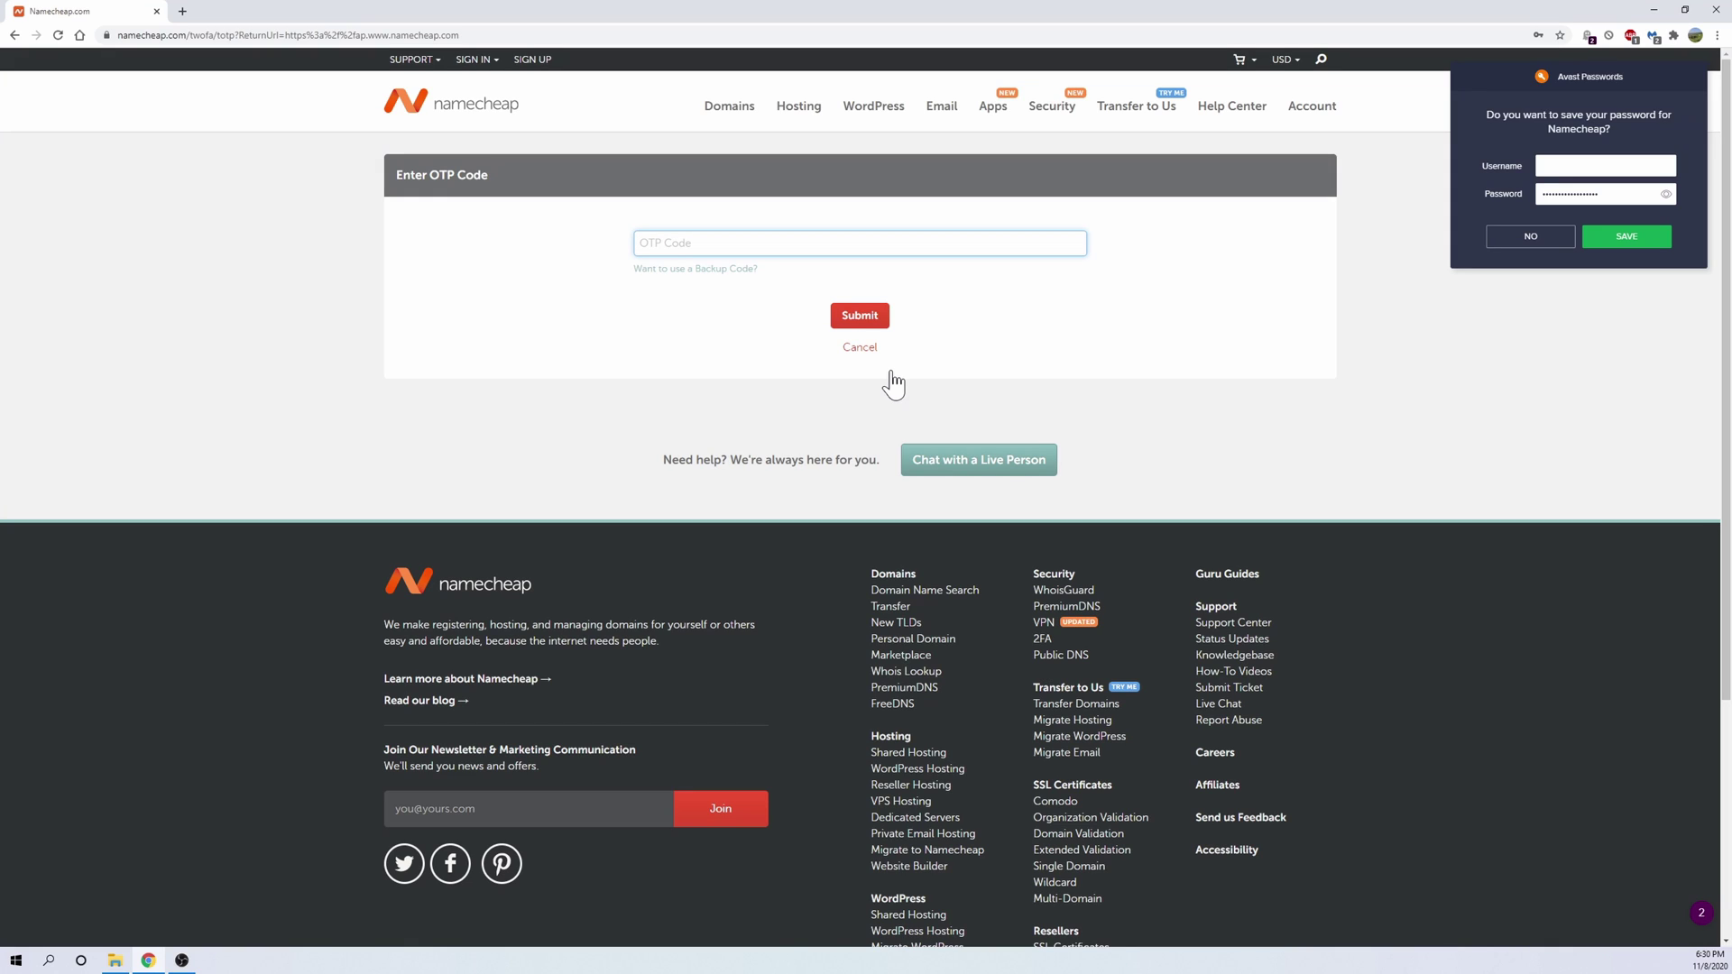
pyautogui.click(1531, 236)
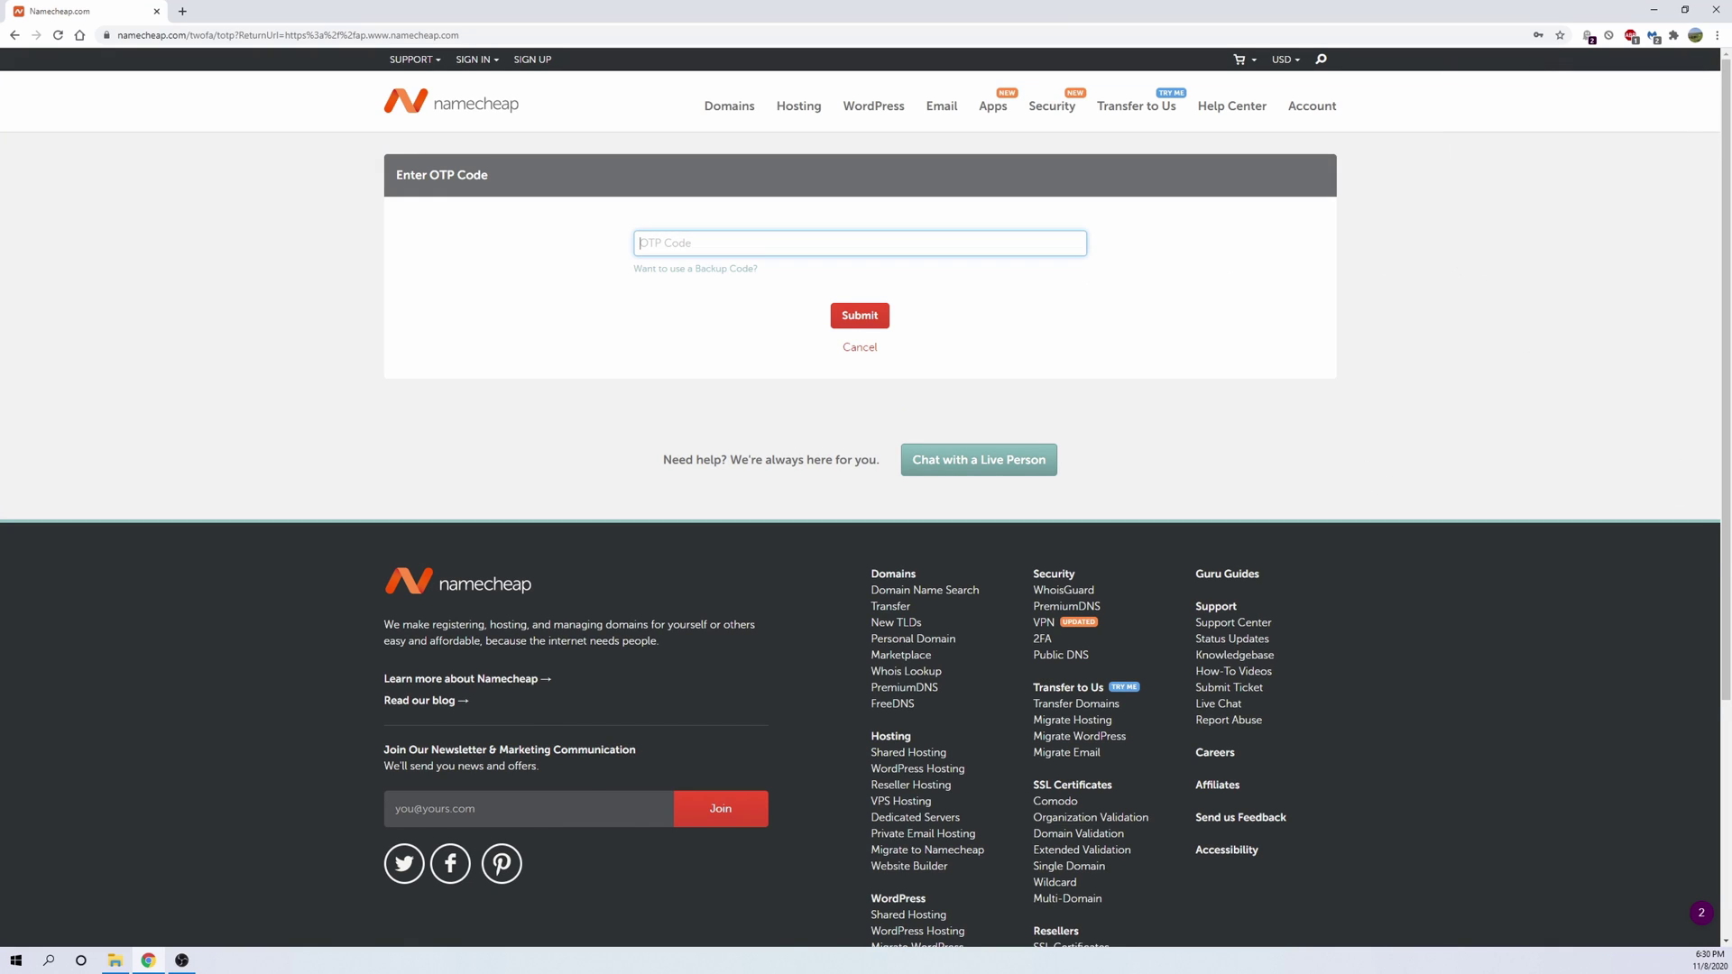
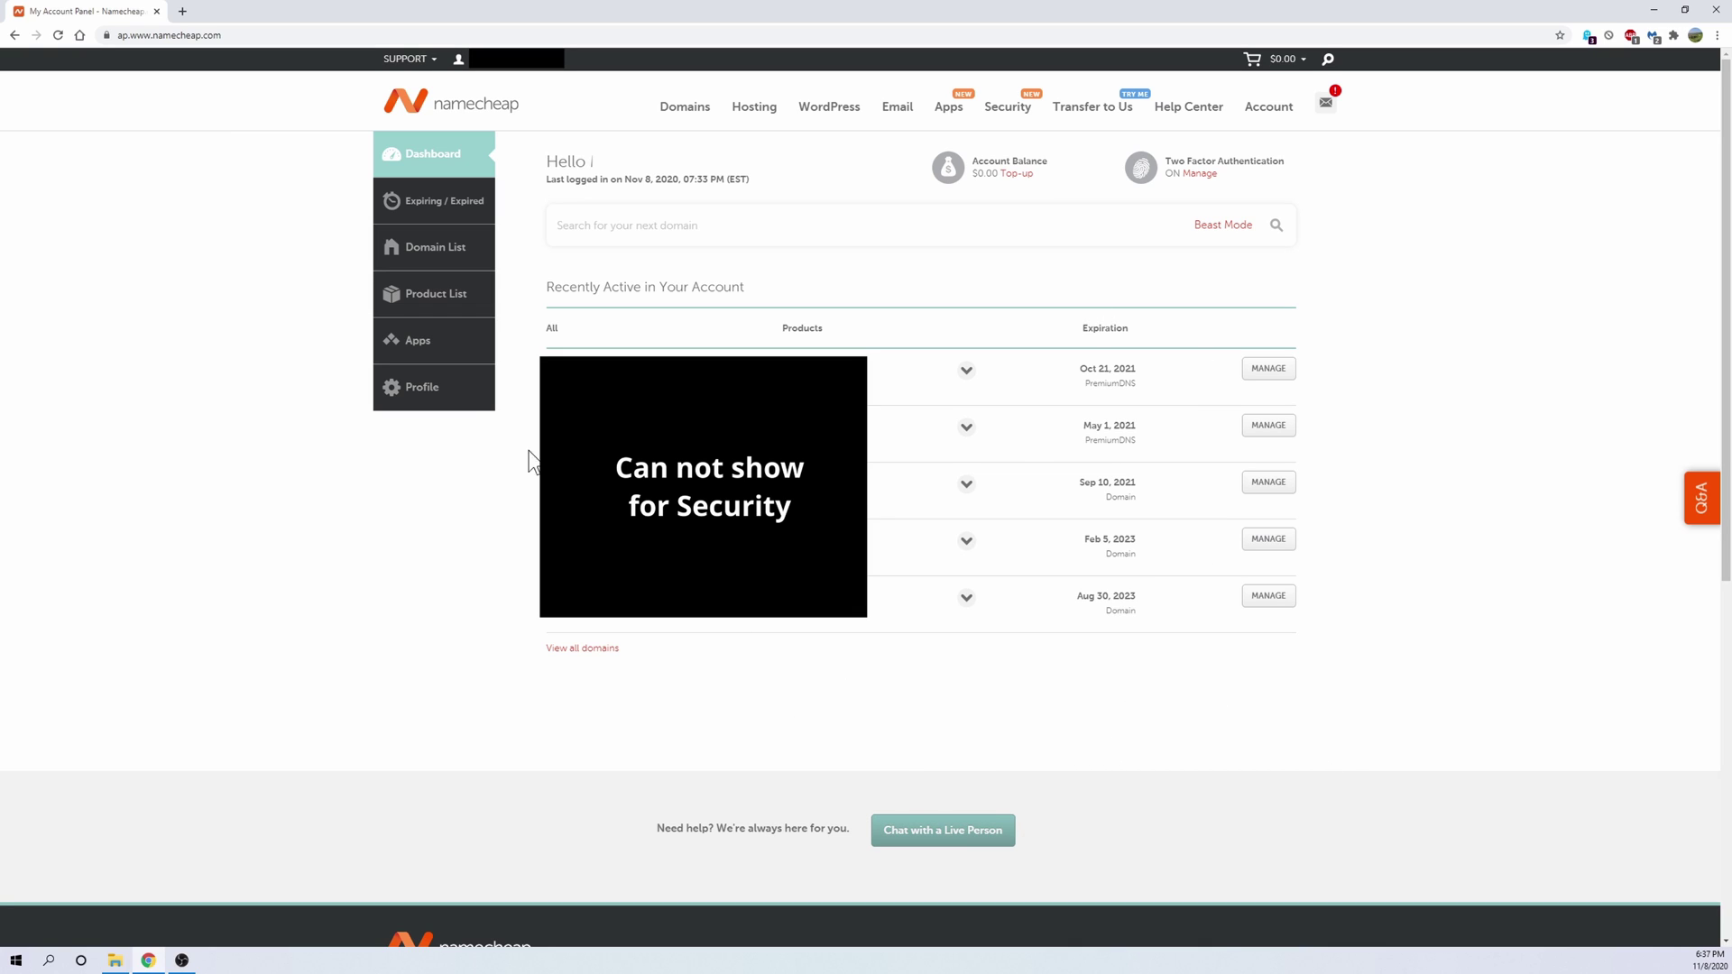
# From the Namecheap homepage, search for domains matching 'CodeCity'.
pyautogui.click(451, 115)
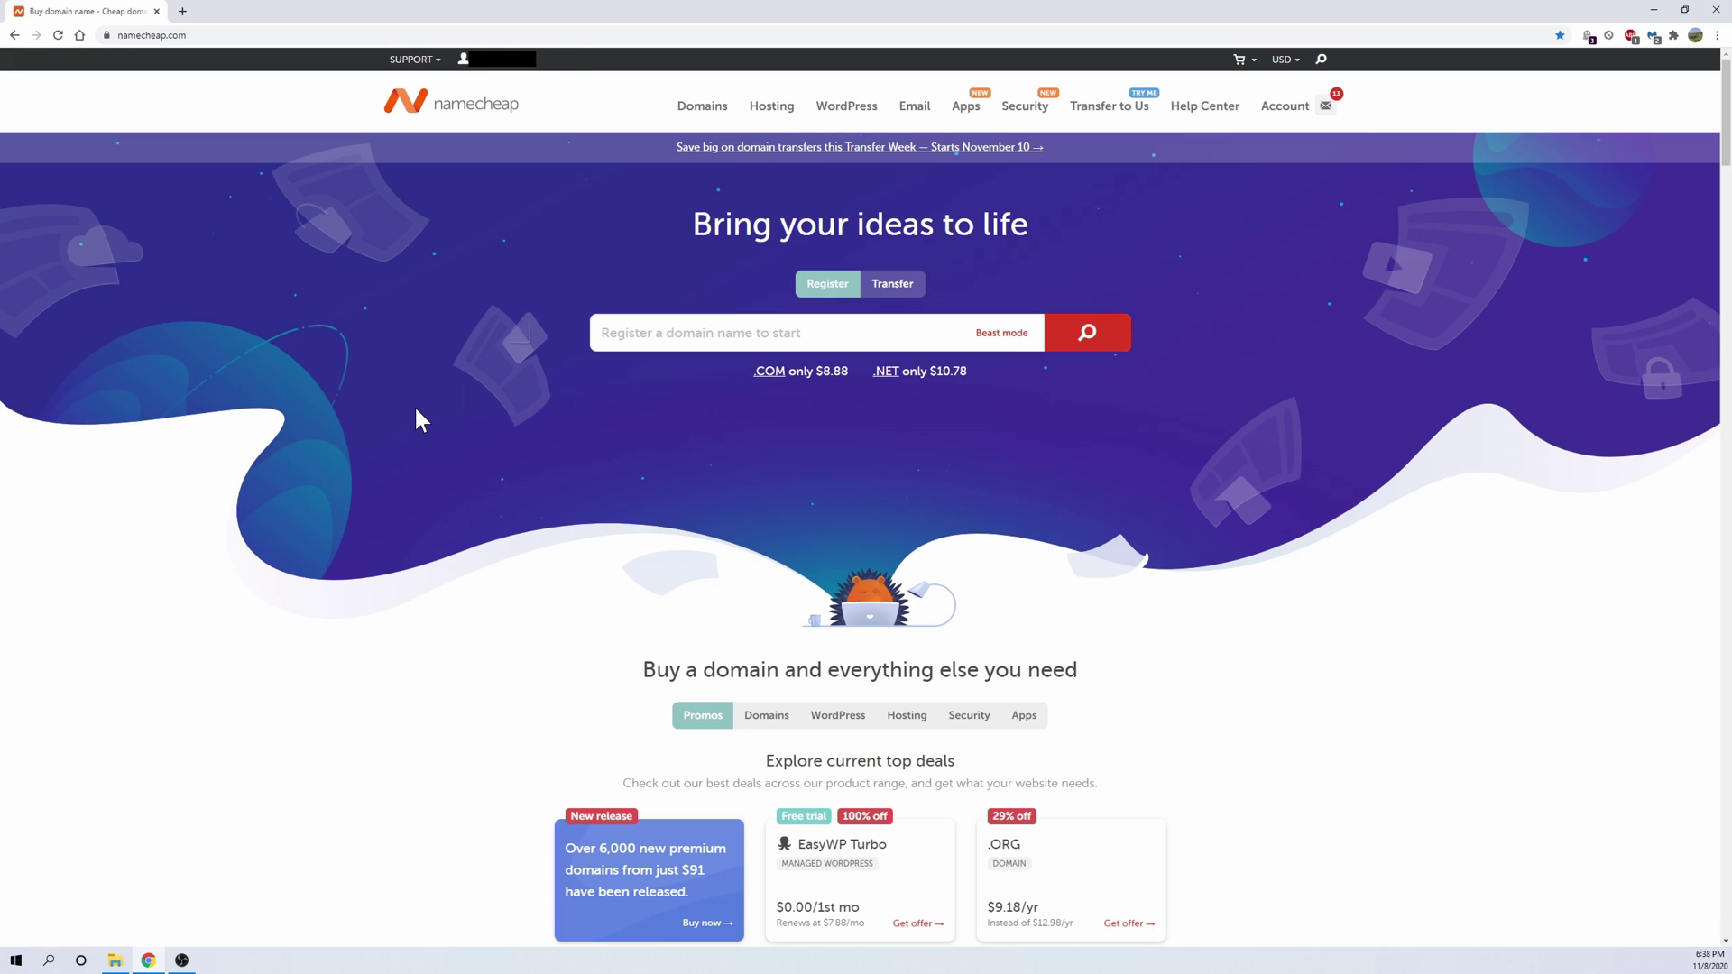
pyautogui.click(606, 333)
pyautogui.write('CodeCoty')
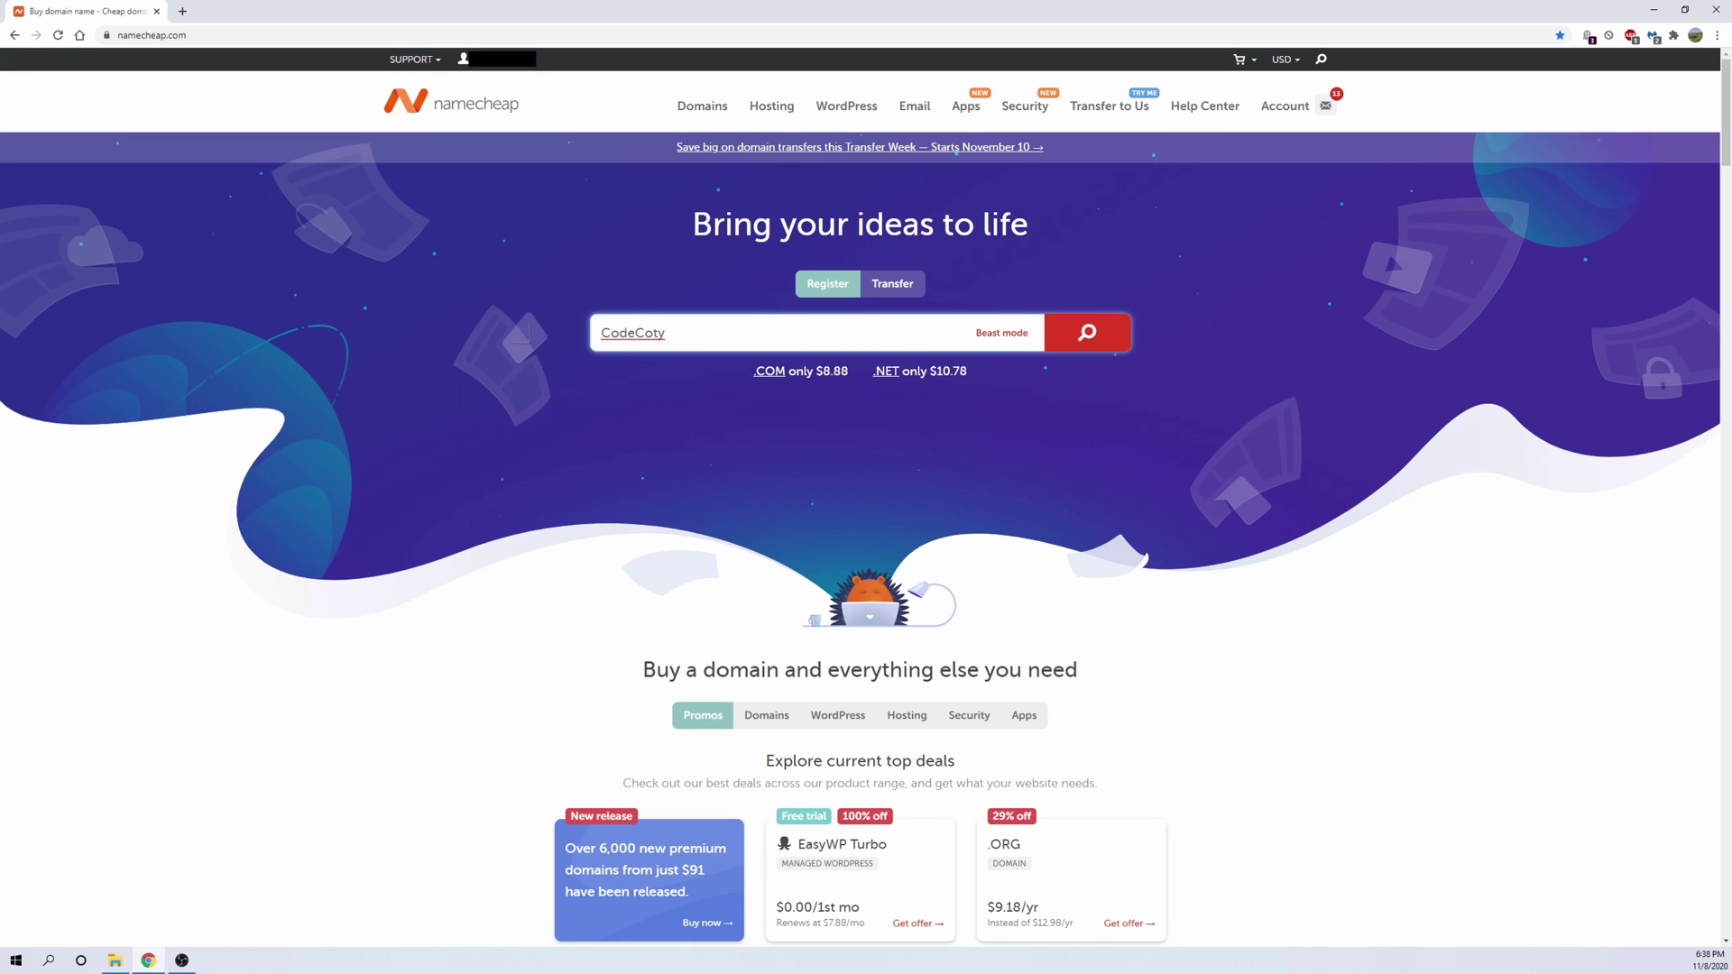
pyautogui.press('BackSpace')
pyautogui.press('BackSpace')
pyautogui.press('BackSpace')
pyautogui.write('ity')
pyautogui.click(1077, 348)
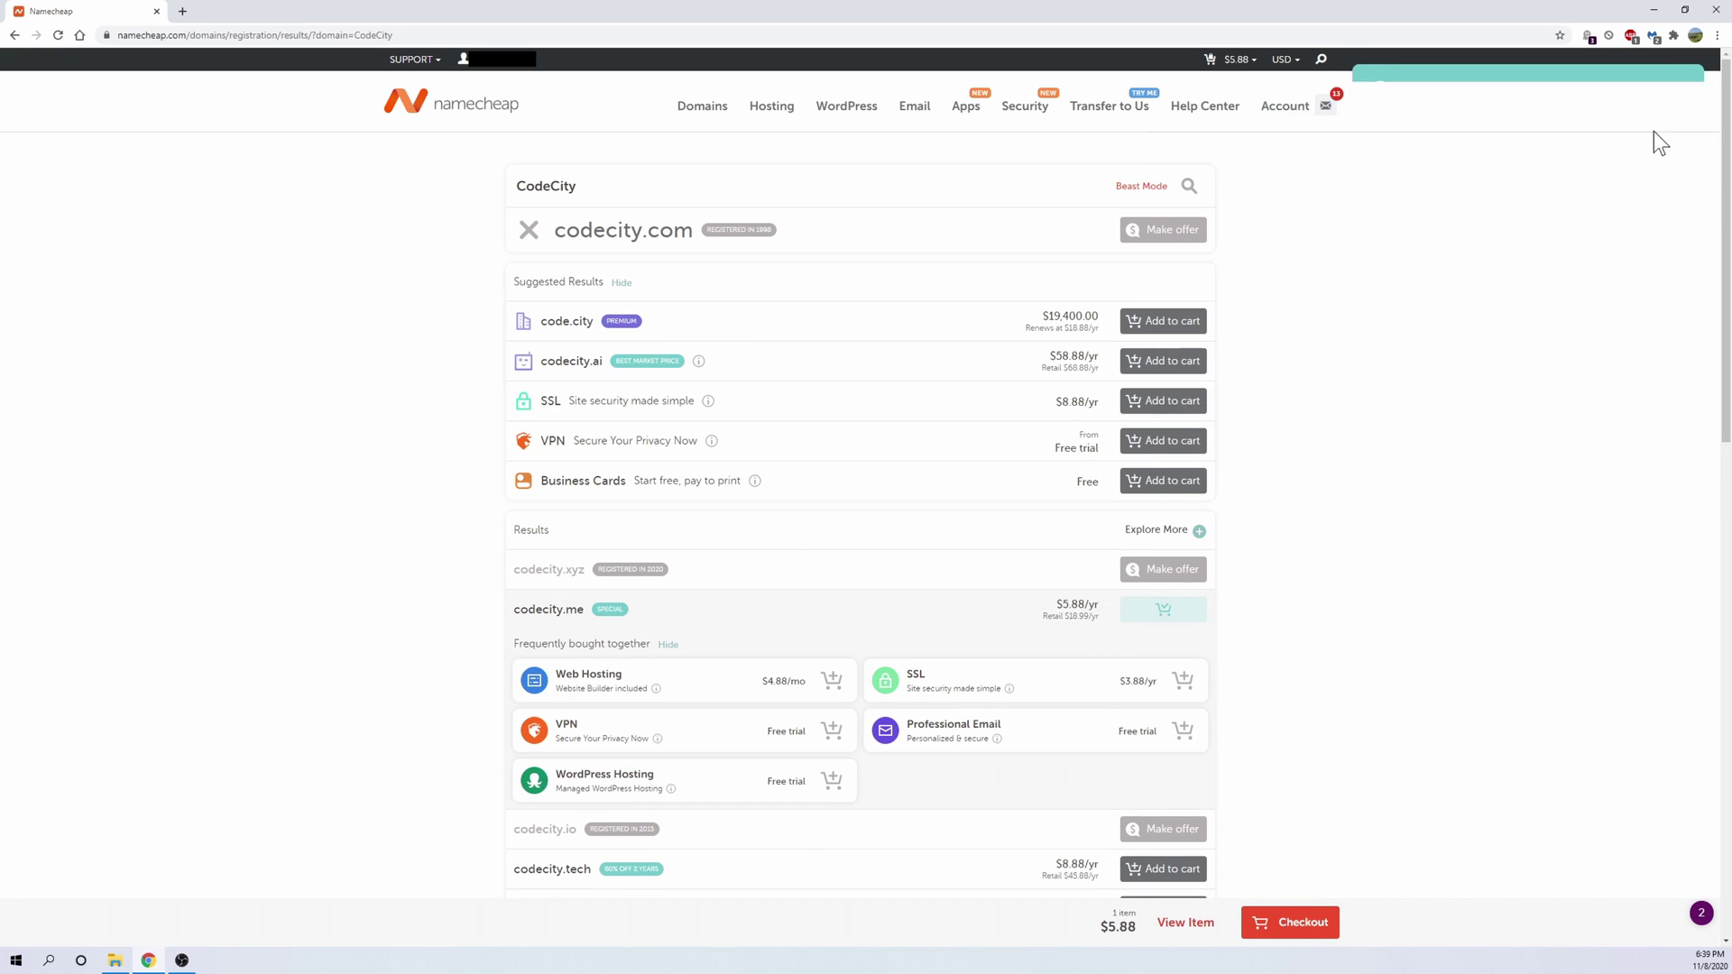
# View the shopping cart, dismissing the added-to-cart notice and coupon-finder popup.
pyautogui.click(1282, 61)
pyautogui.moveTo(1234, 59)
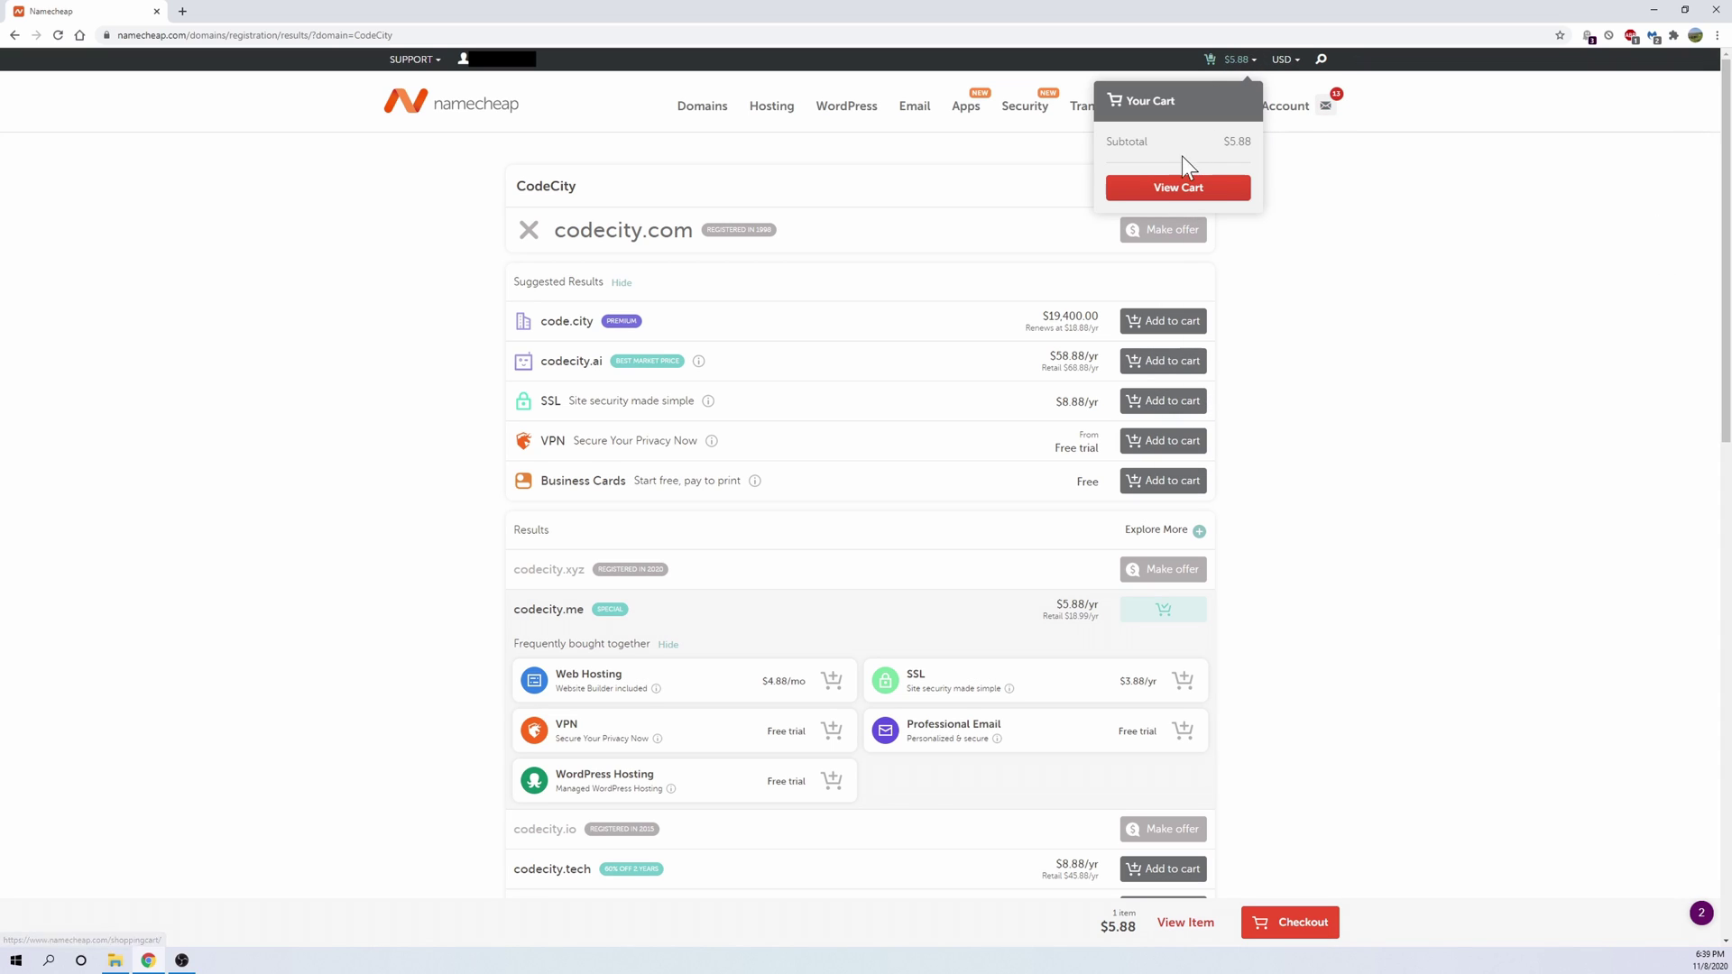
pyautogui.click(1170, 186)
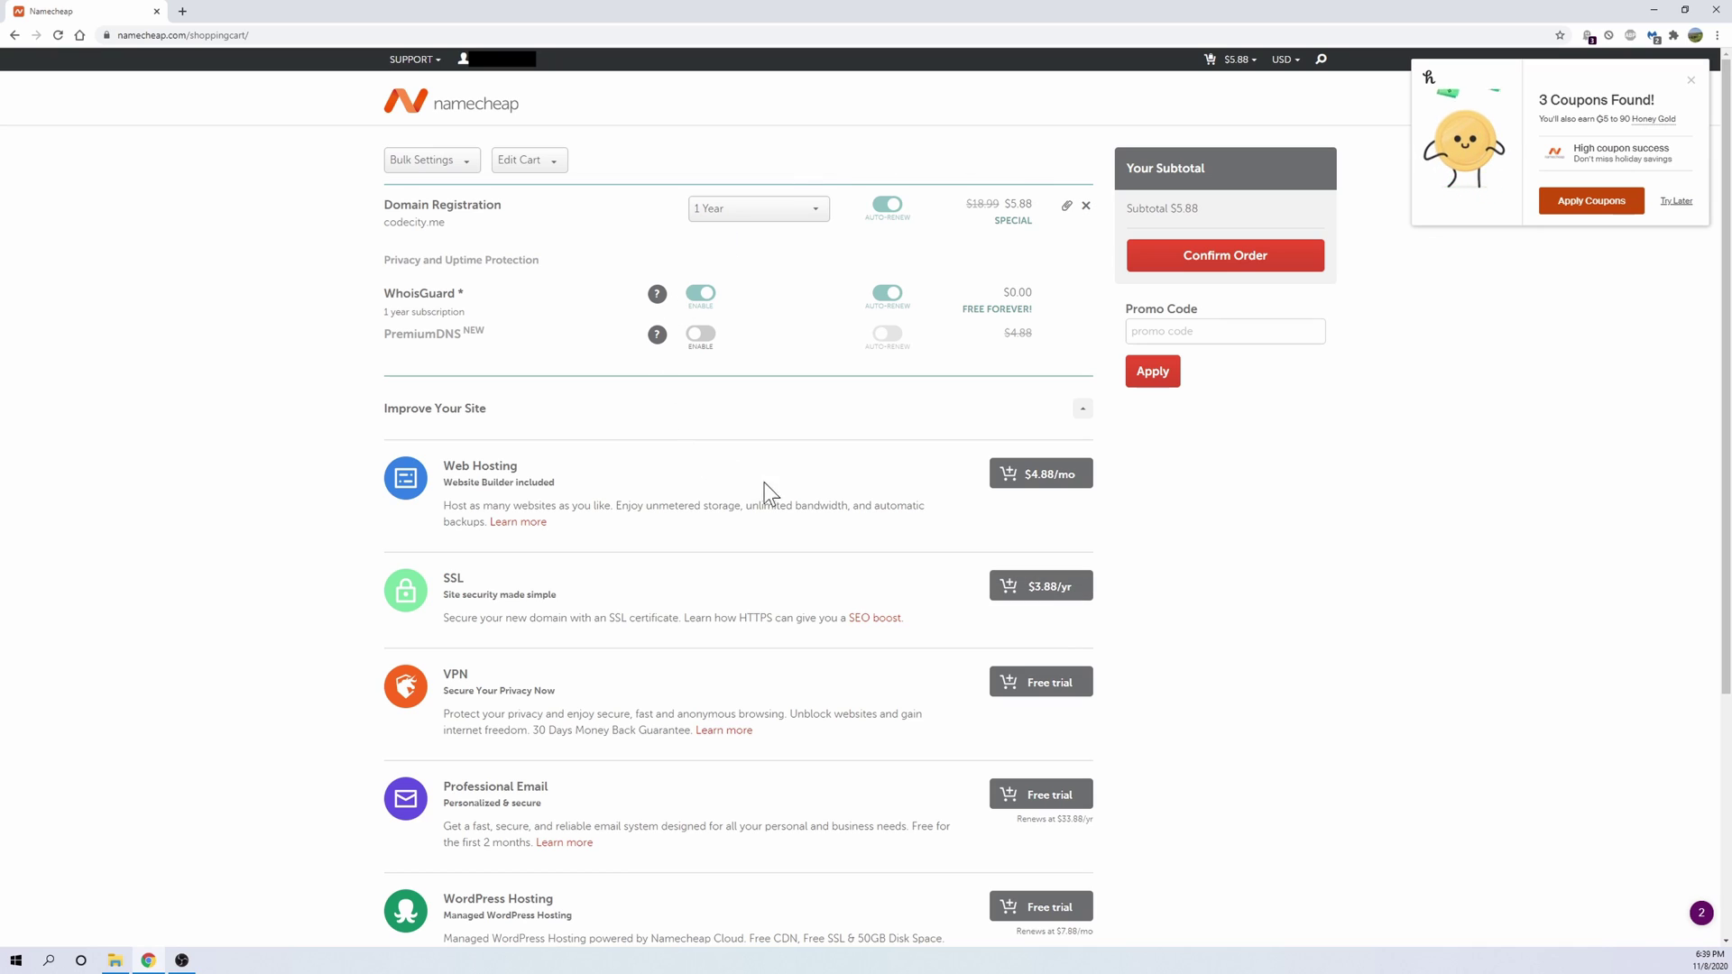
pyautogui.click(1686, 81)
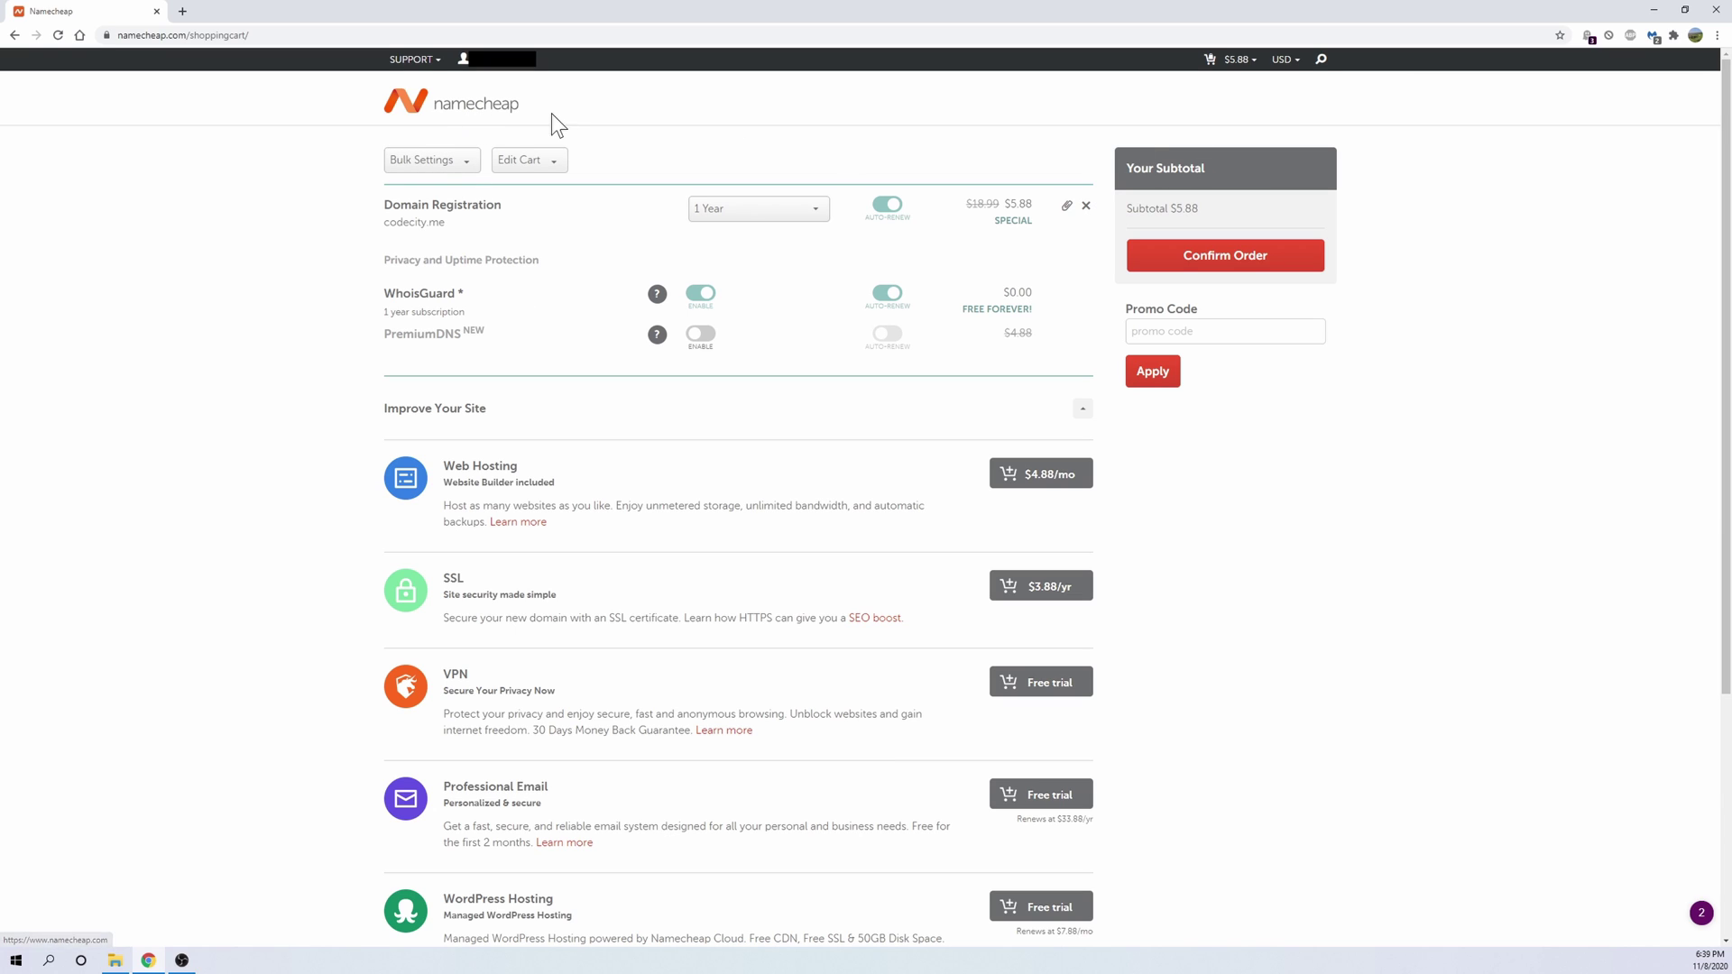
# Go back to the homepage and open the Namecheap account dashboard.
pyautogui.click(468, 113)
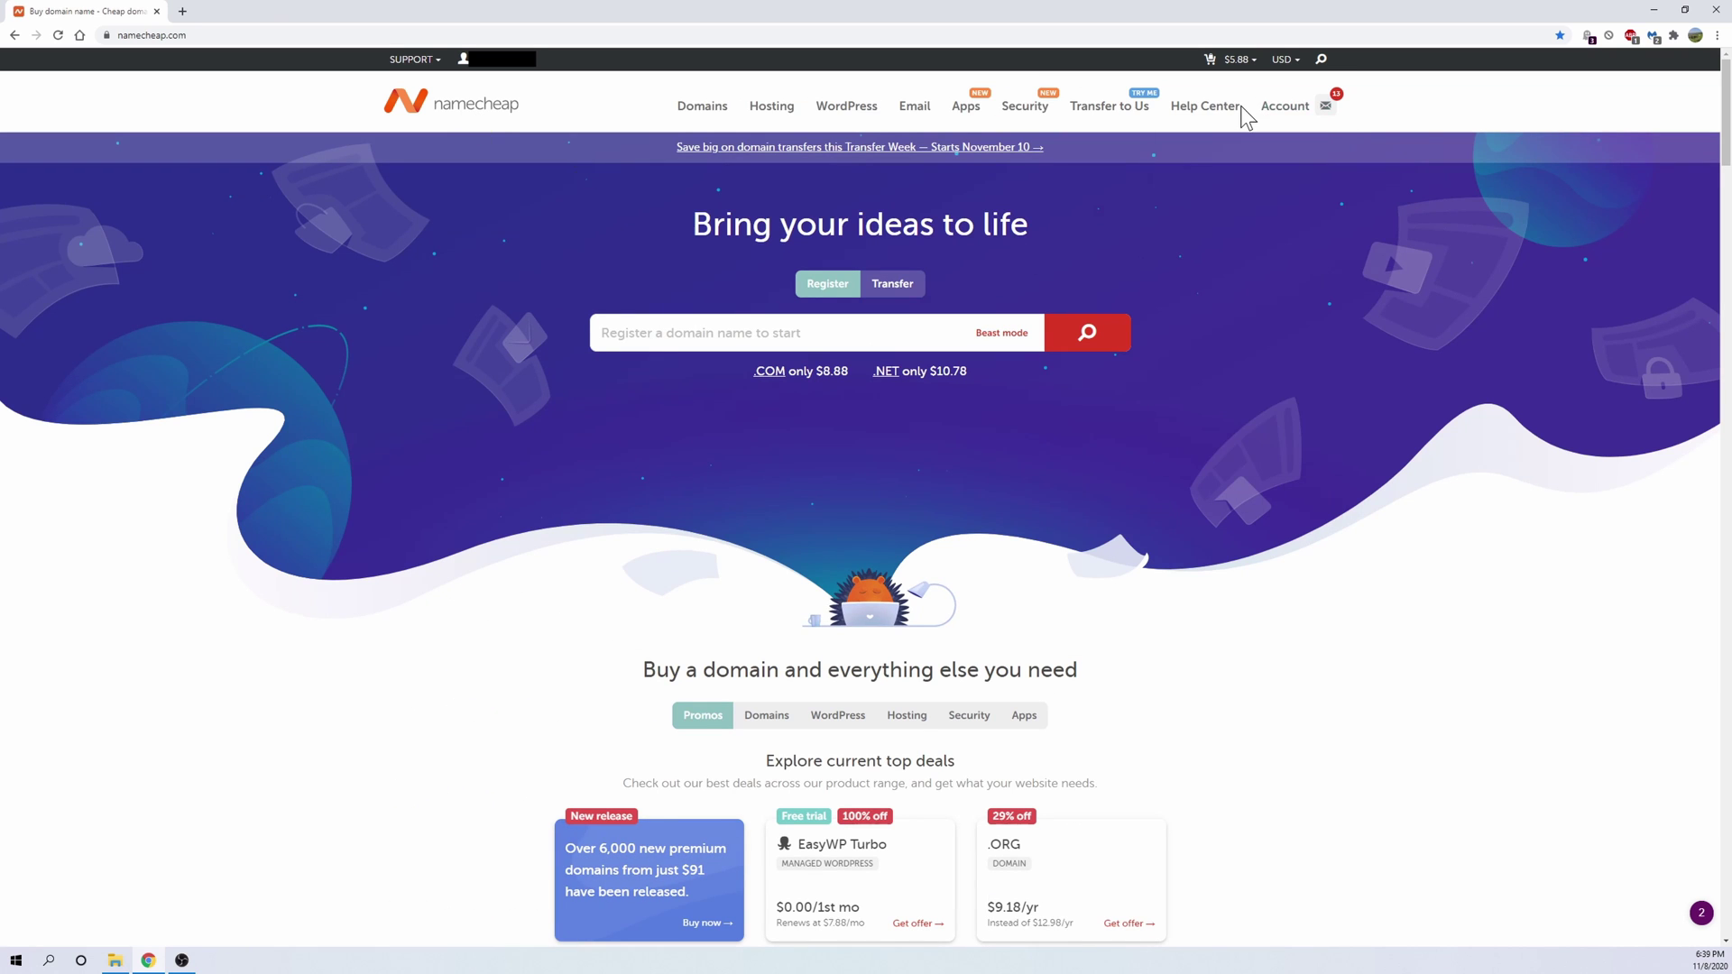
pyautogui.moveTo(1283, 108)
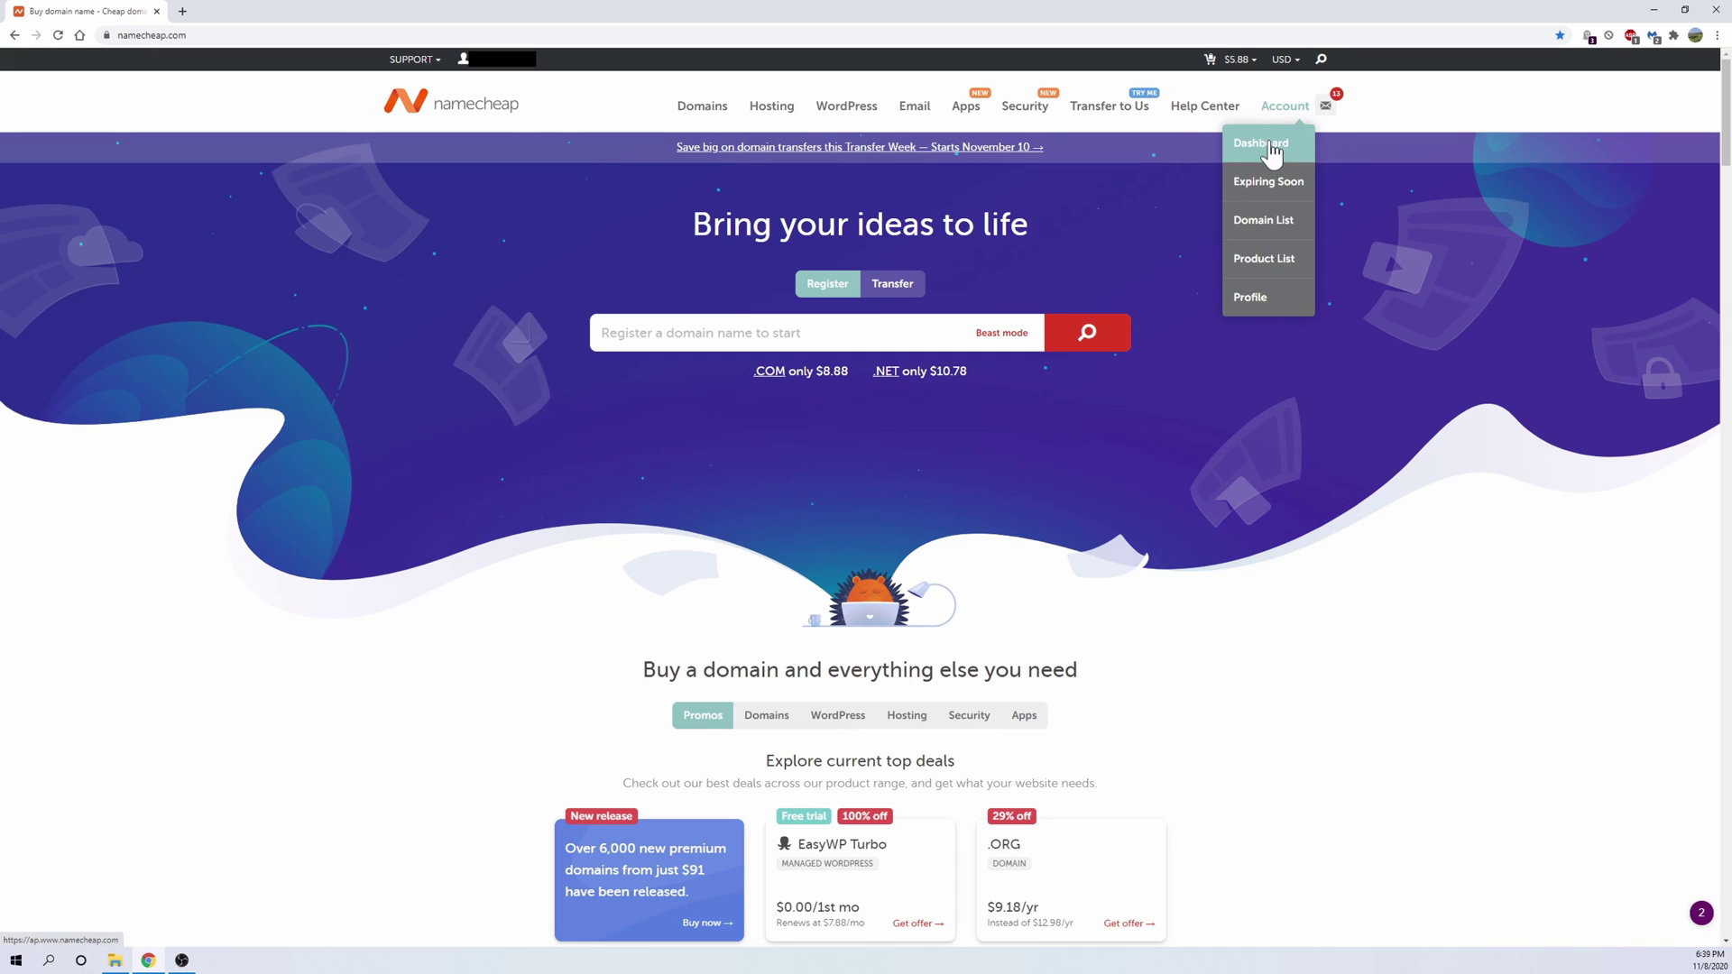
pyautogui.click(1269, 143)
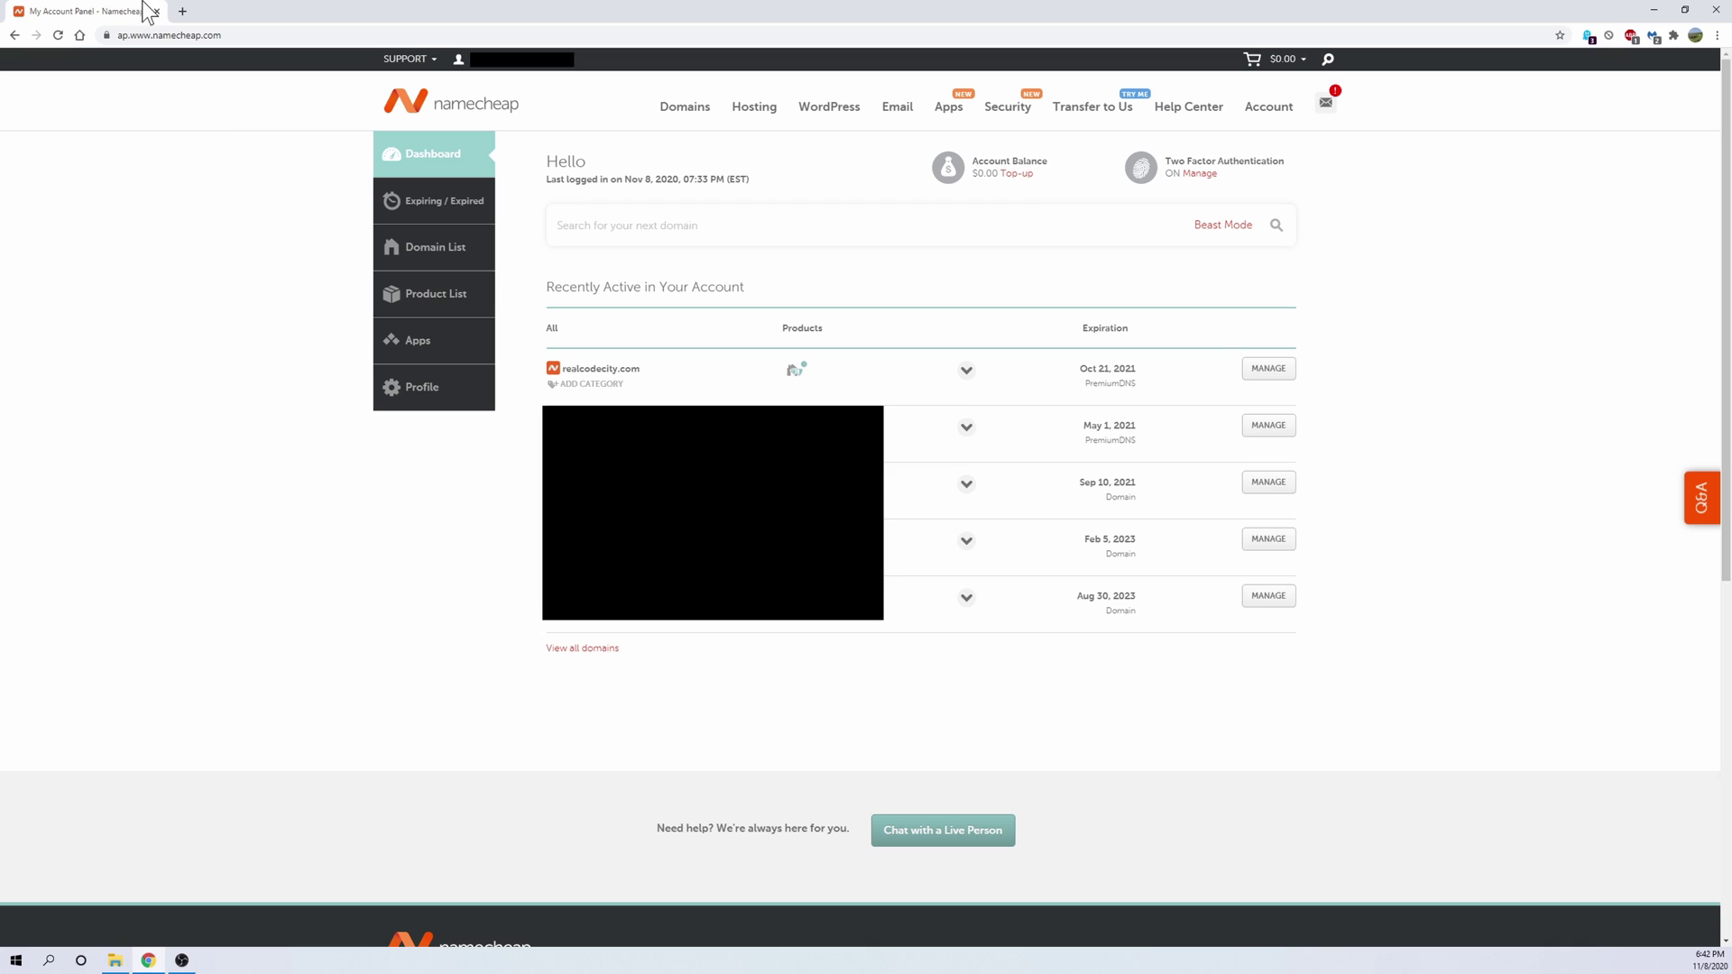
# In a new tab, load Firebase and open the CodeCity project's Hosting page.
pyautogui.click(183, 12)
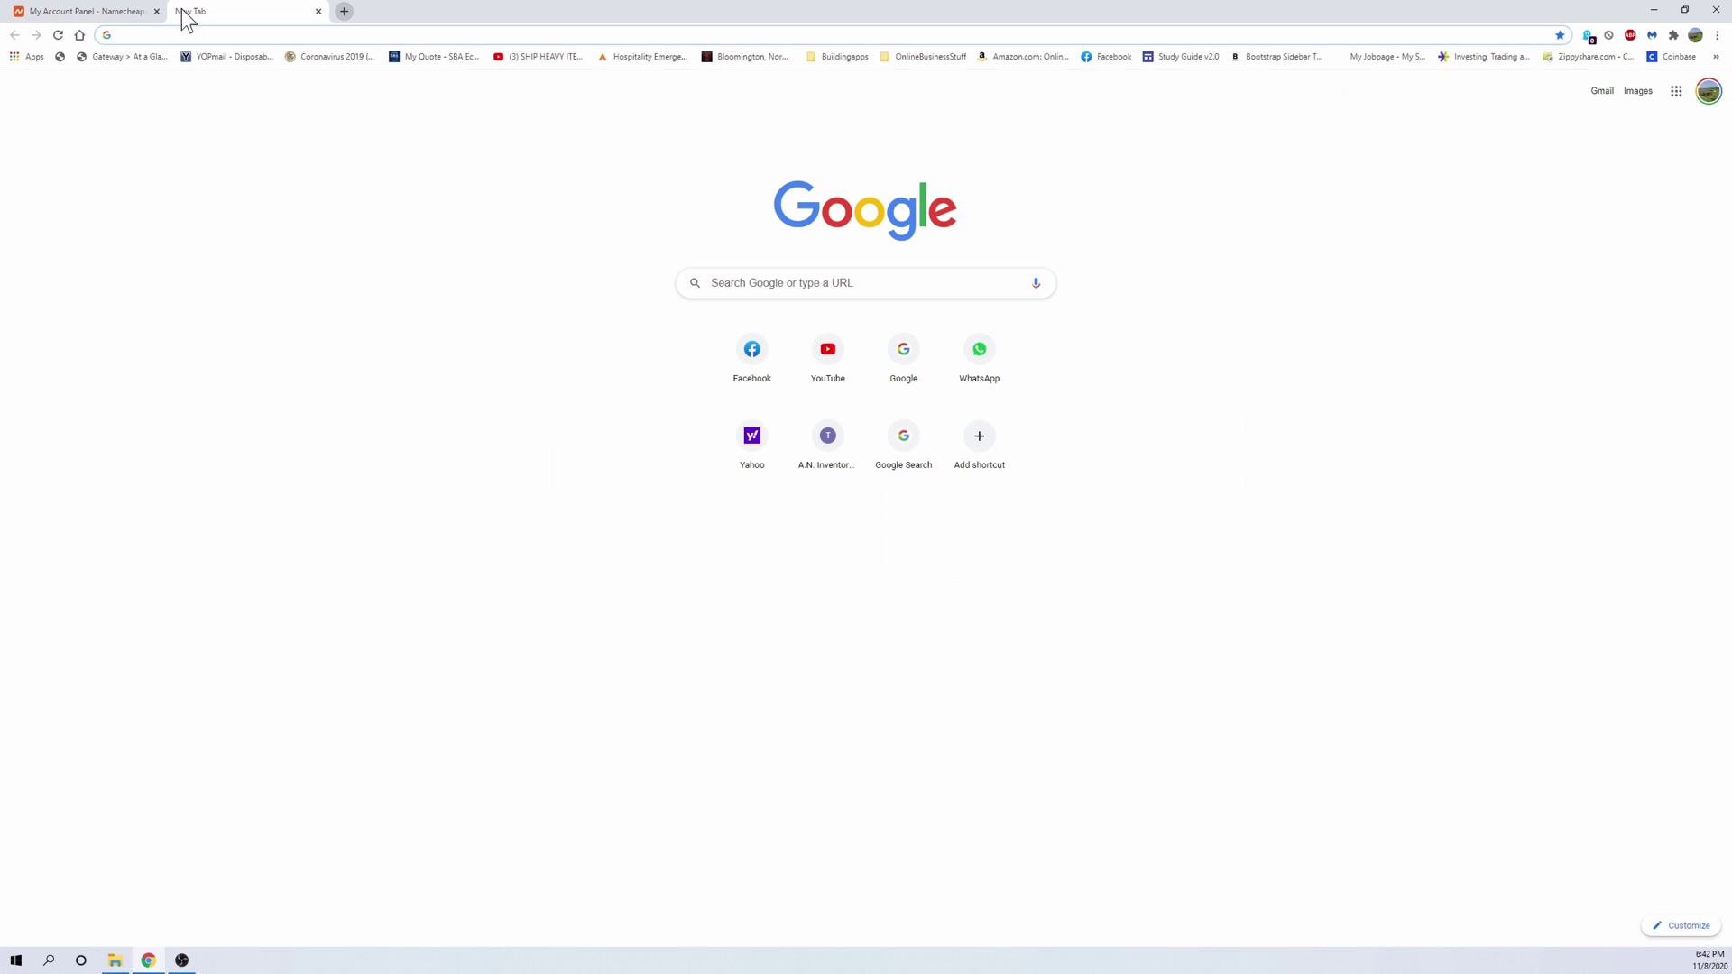
pyautogui.write('firebase')
pyautogui.press('Return')
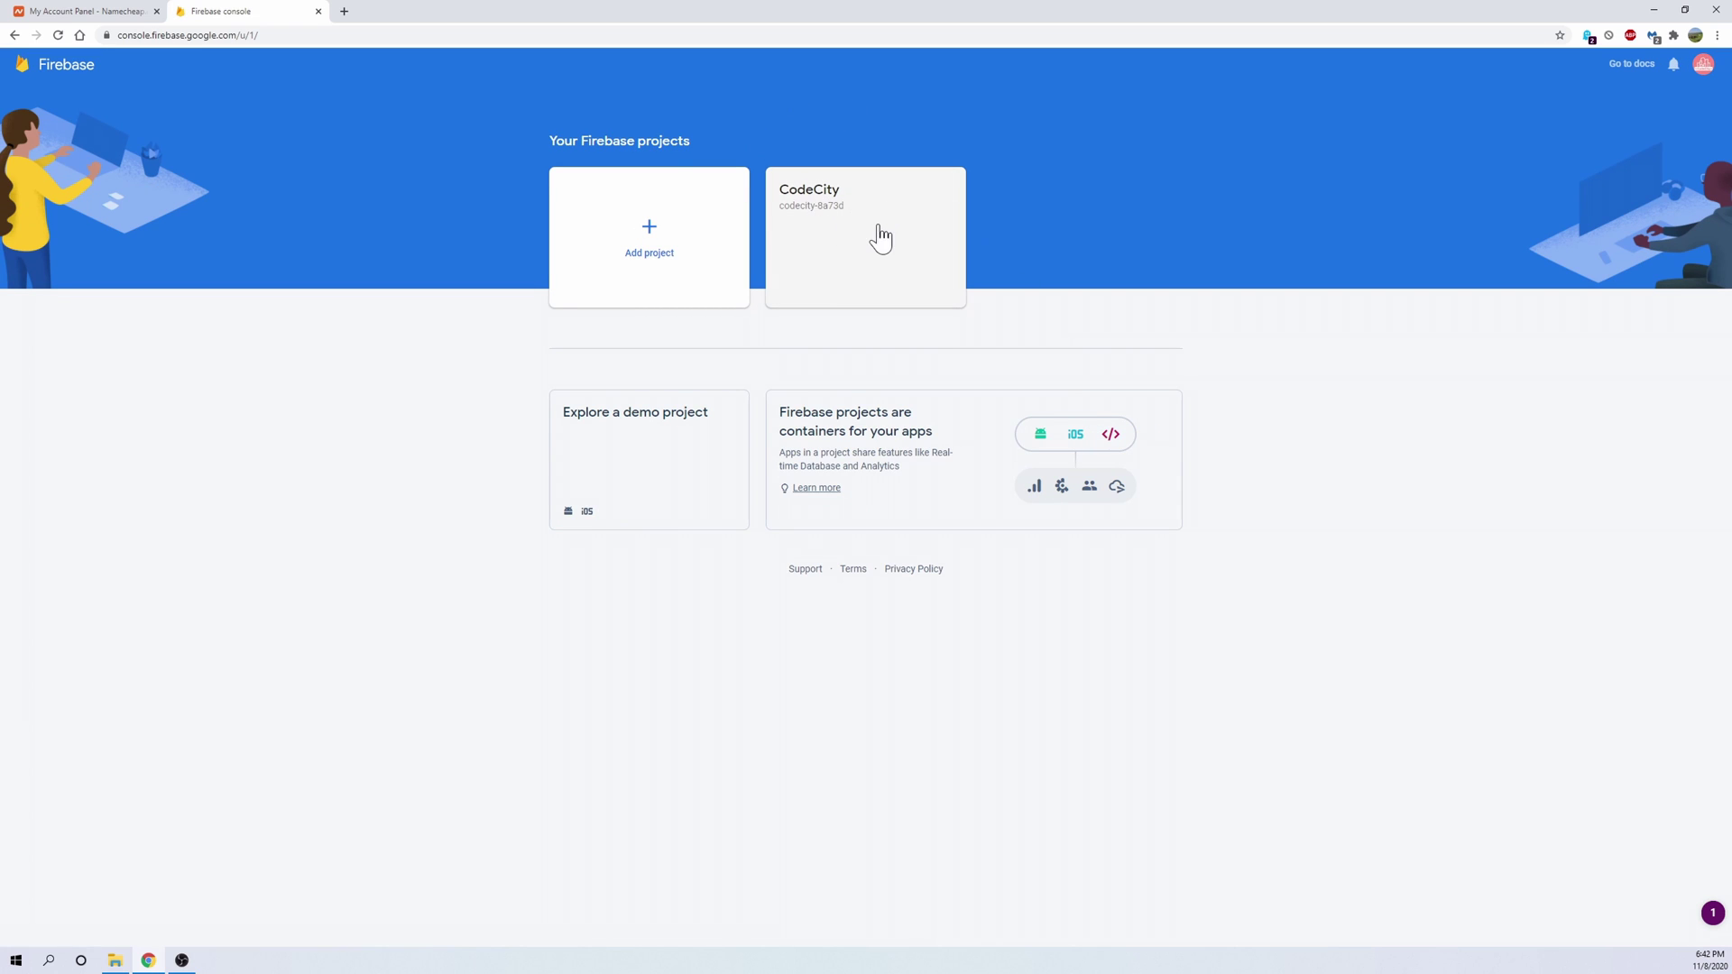
pyautogui.click(865, 259)
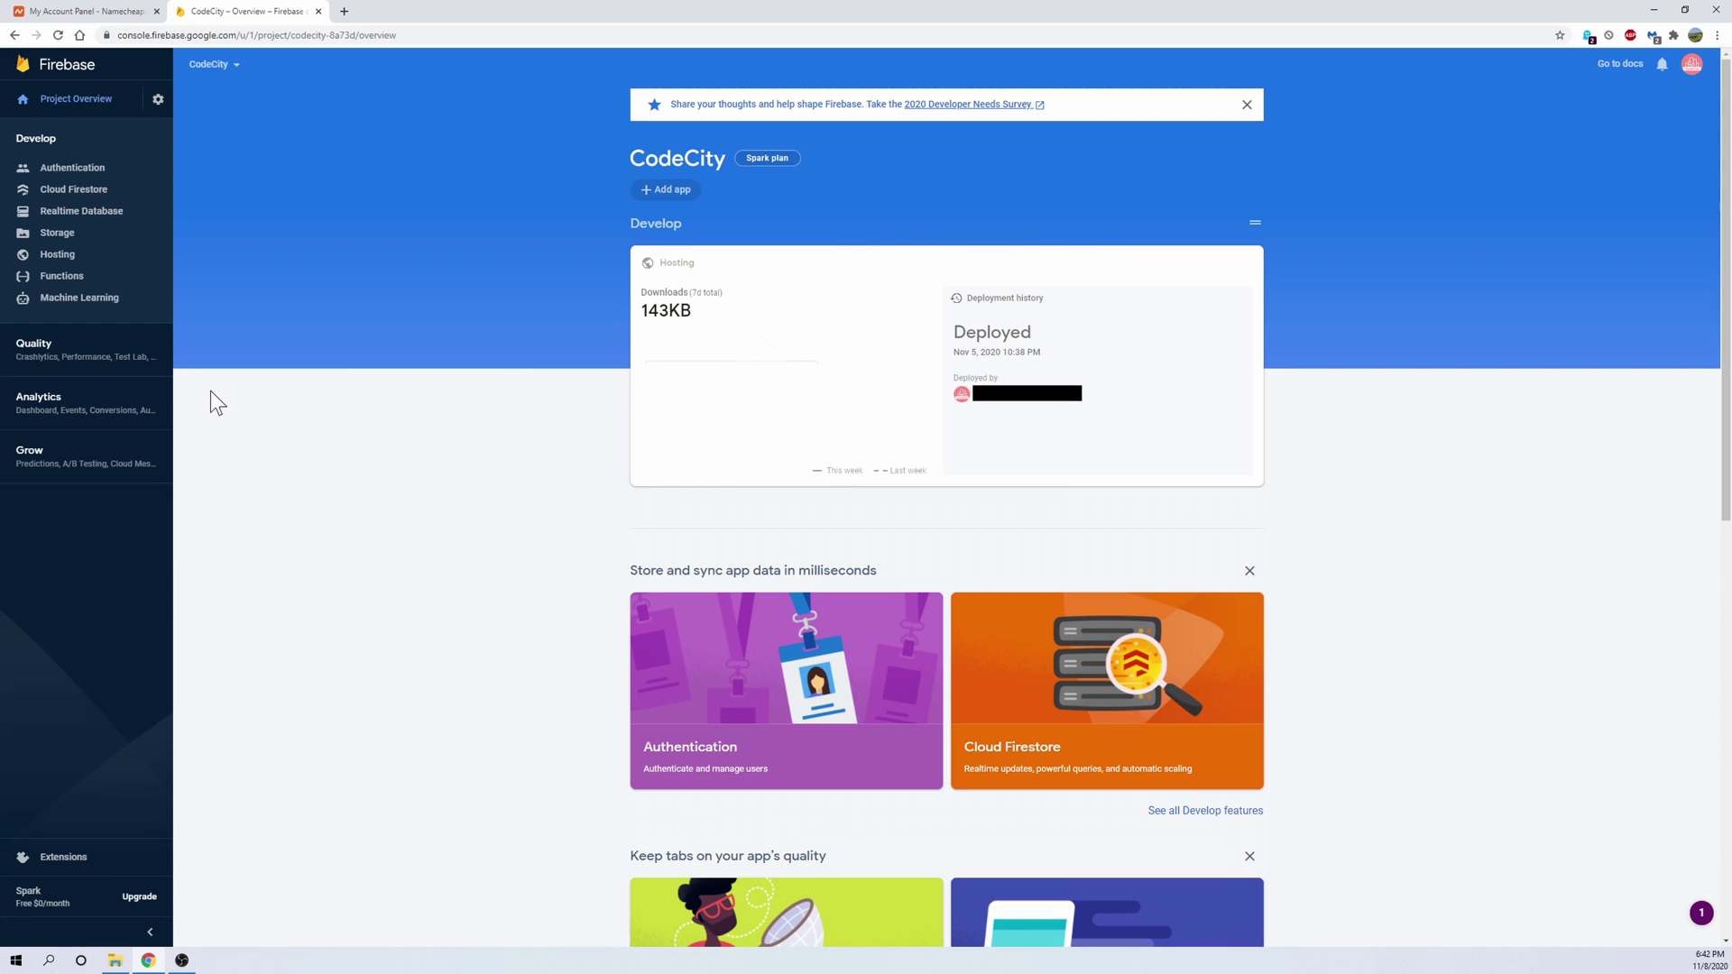
pyautogui.click(63, 257)
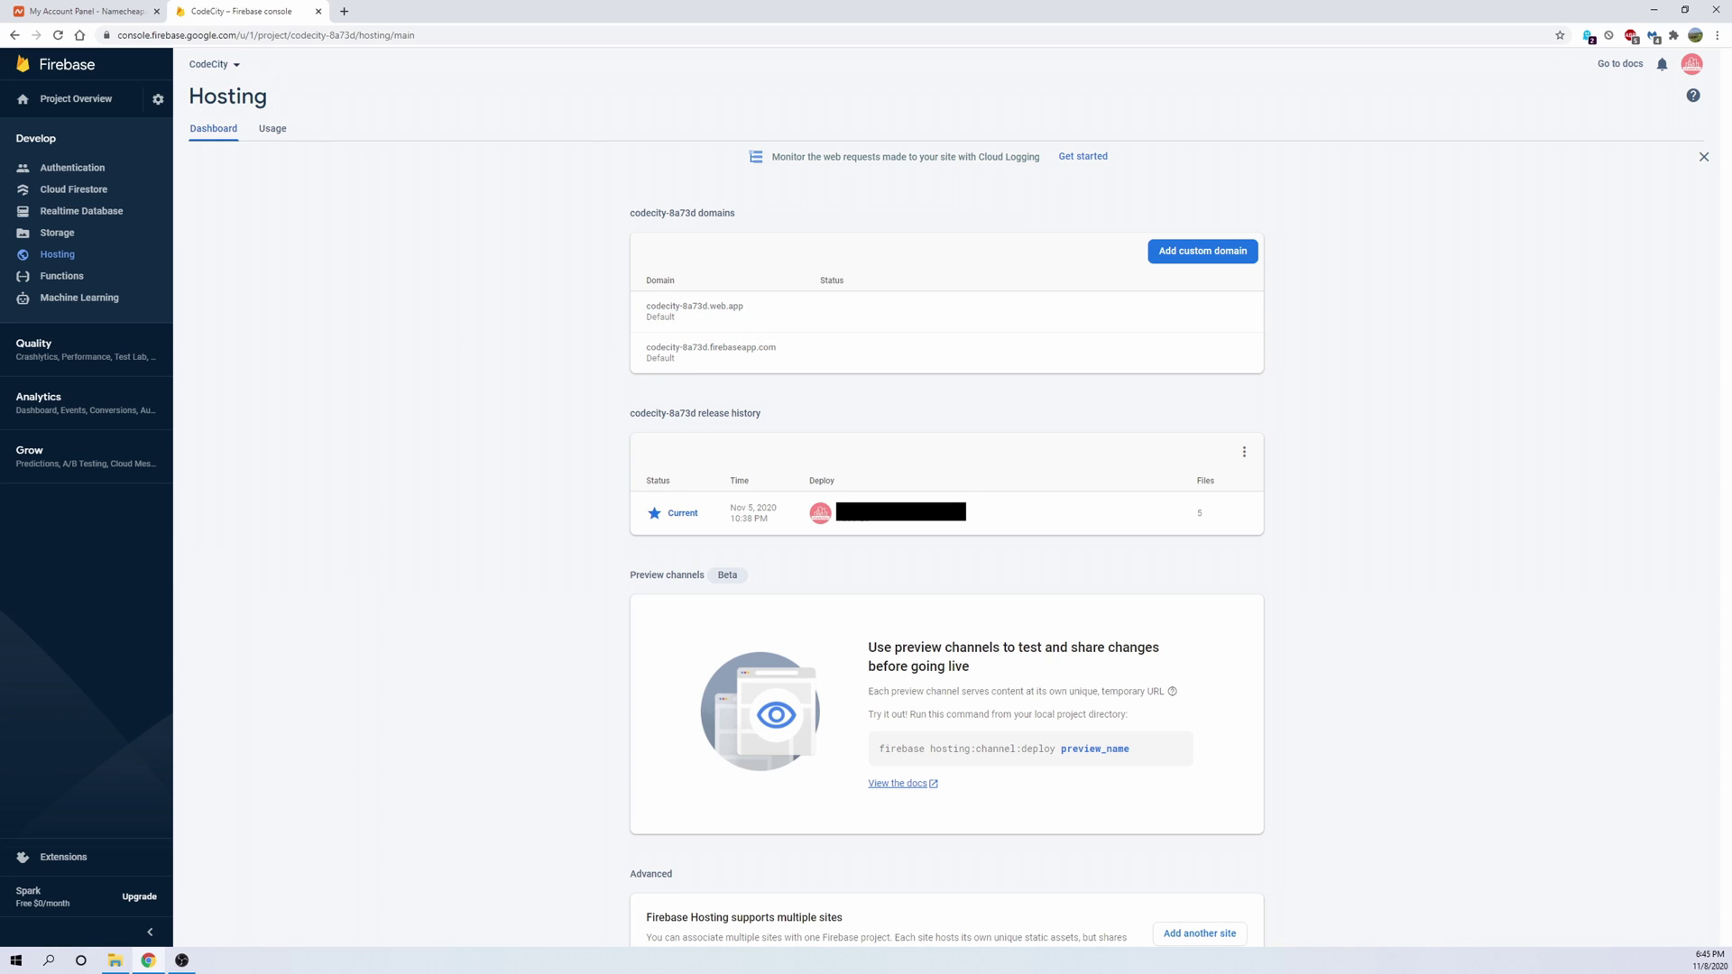
# Open the Advanced DNS records for realcodecity.com in Namecheap.
pyautogui.click(80, 11)
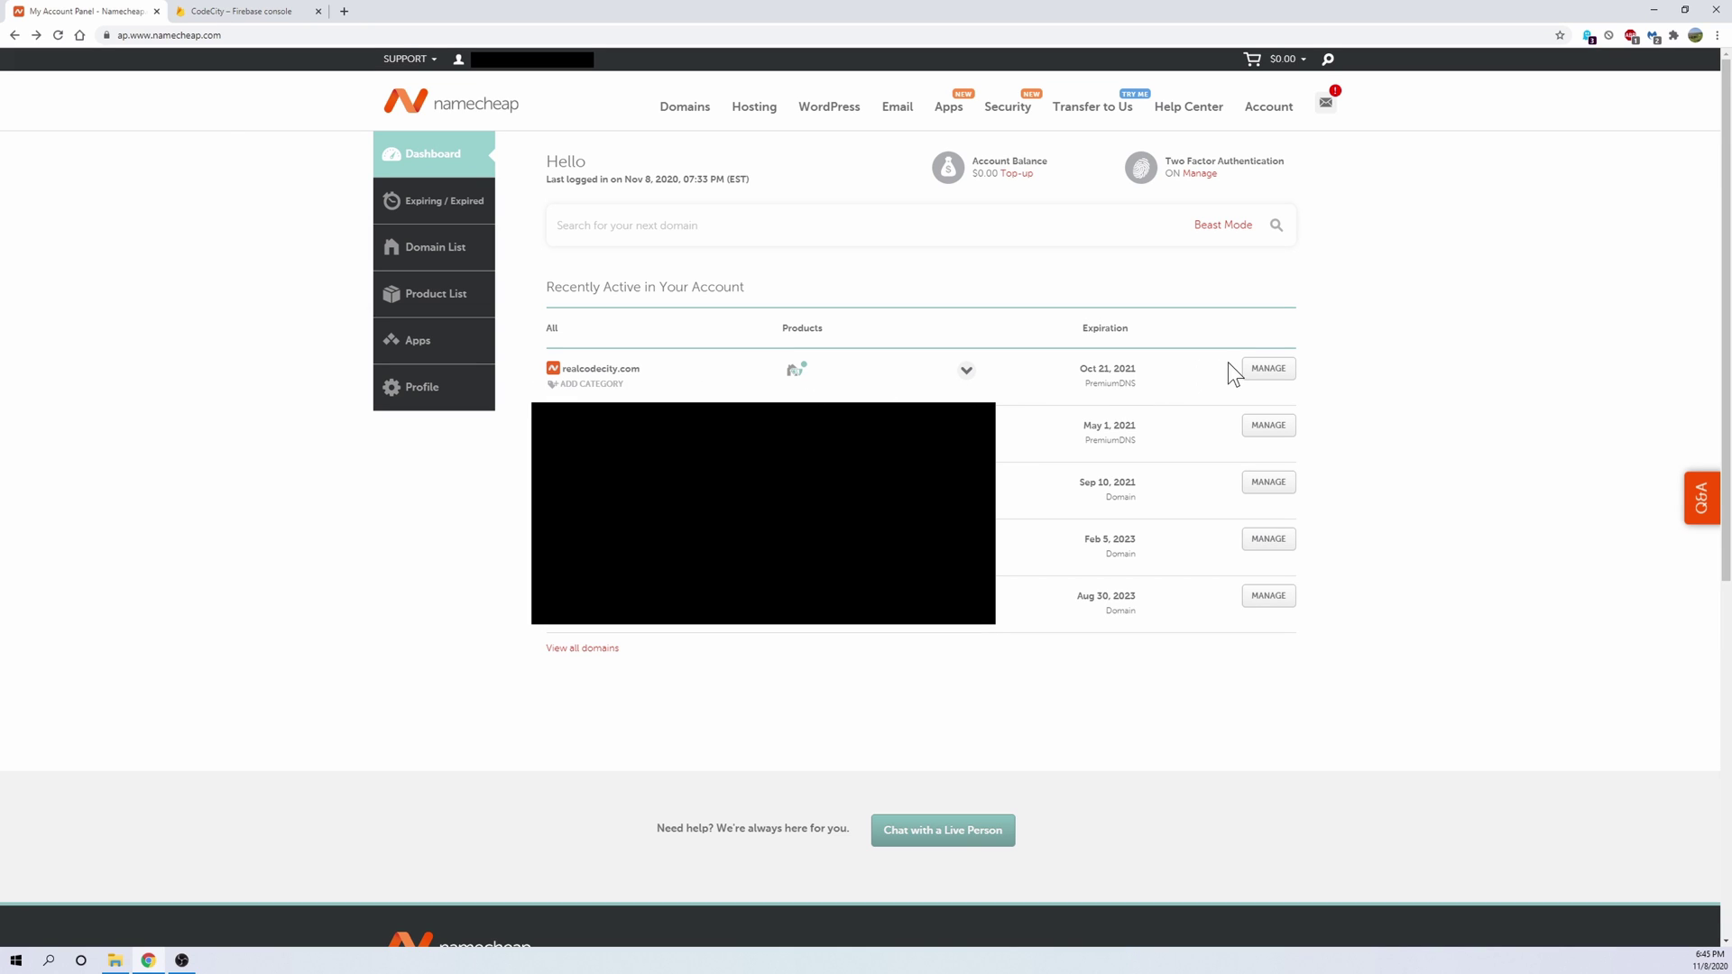
pyautogui.click(1268, 369)
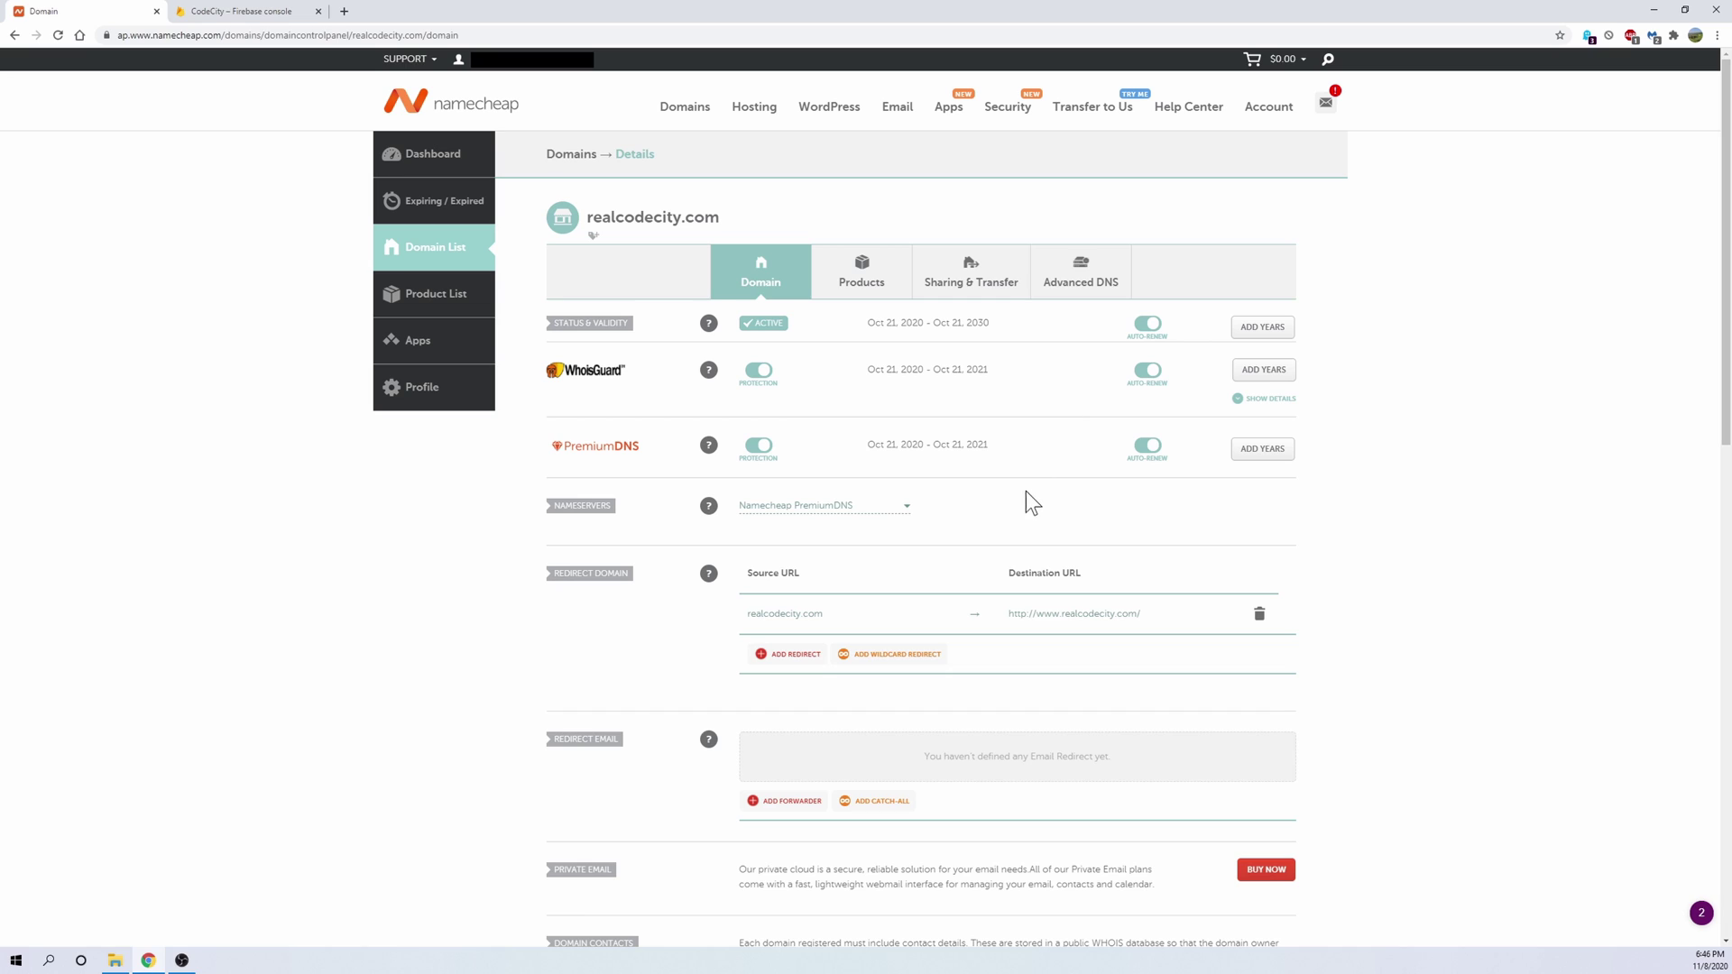
pyautogui.click(1072, 303)
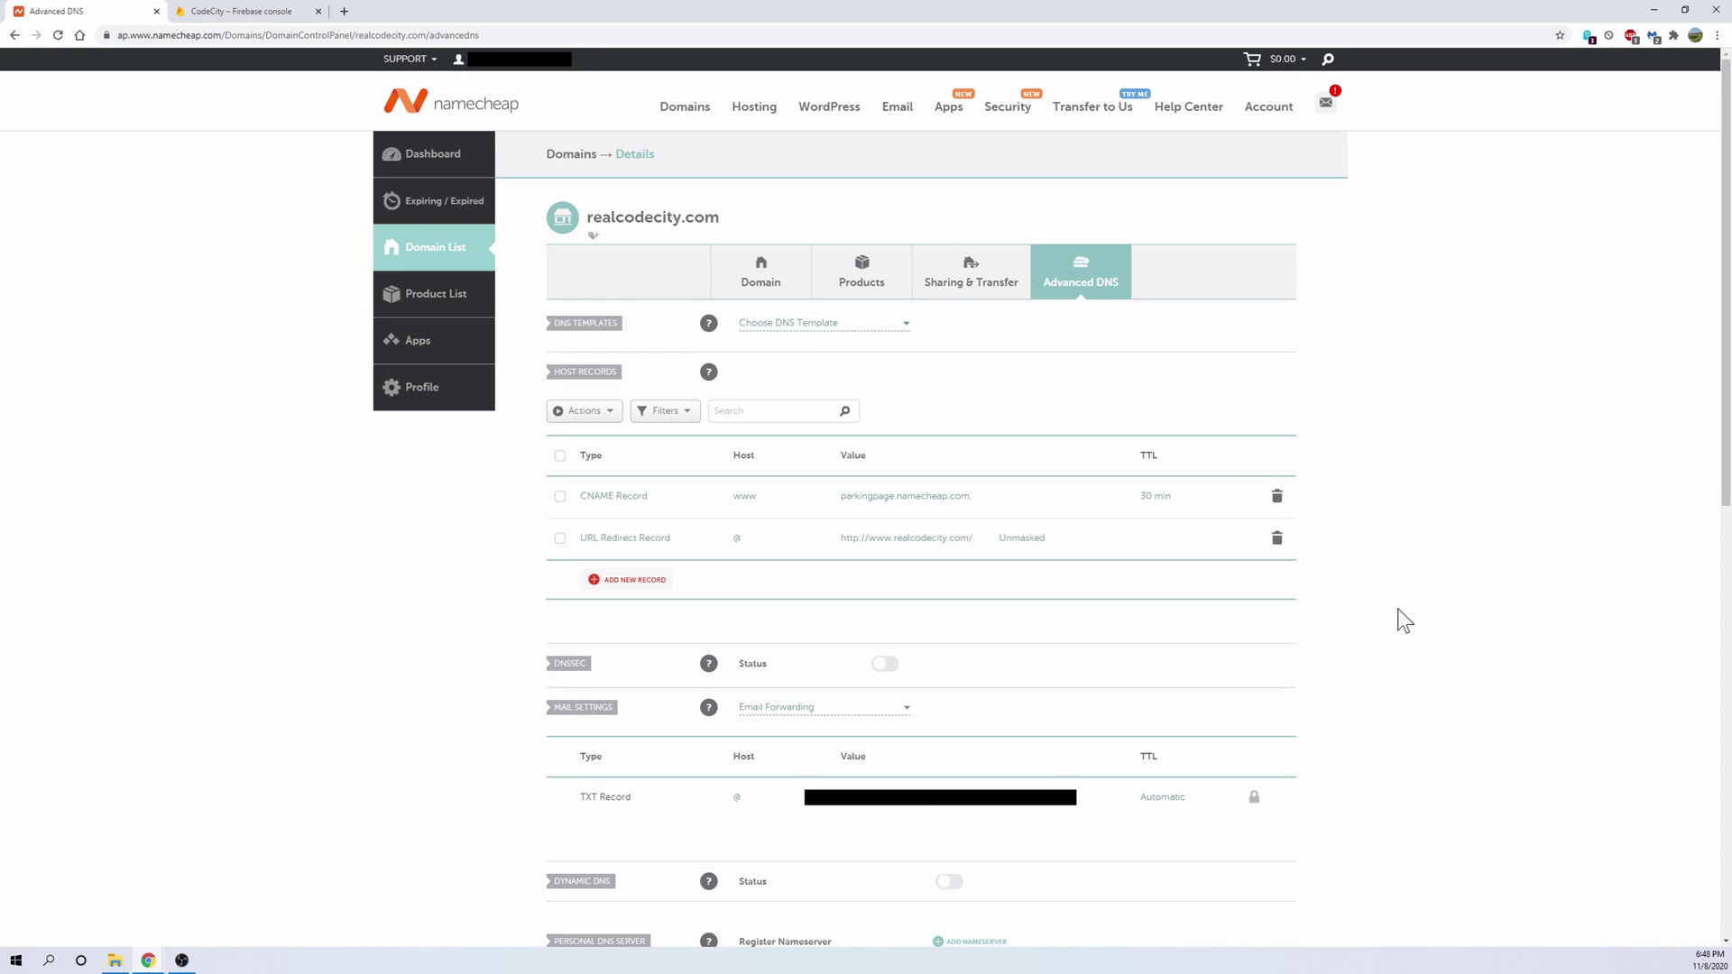
# Copy the realcodecity.com domain name to the clipboard.
pyautogui.doubleClick(631, 218)
pyautogui.click(631, 218)
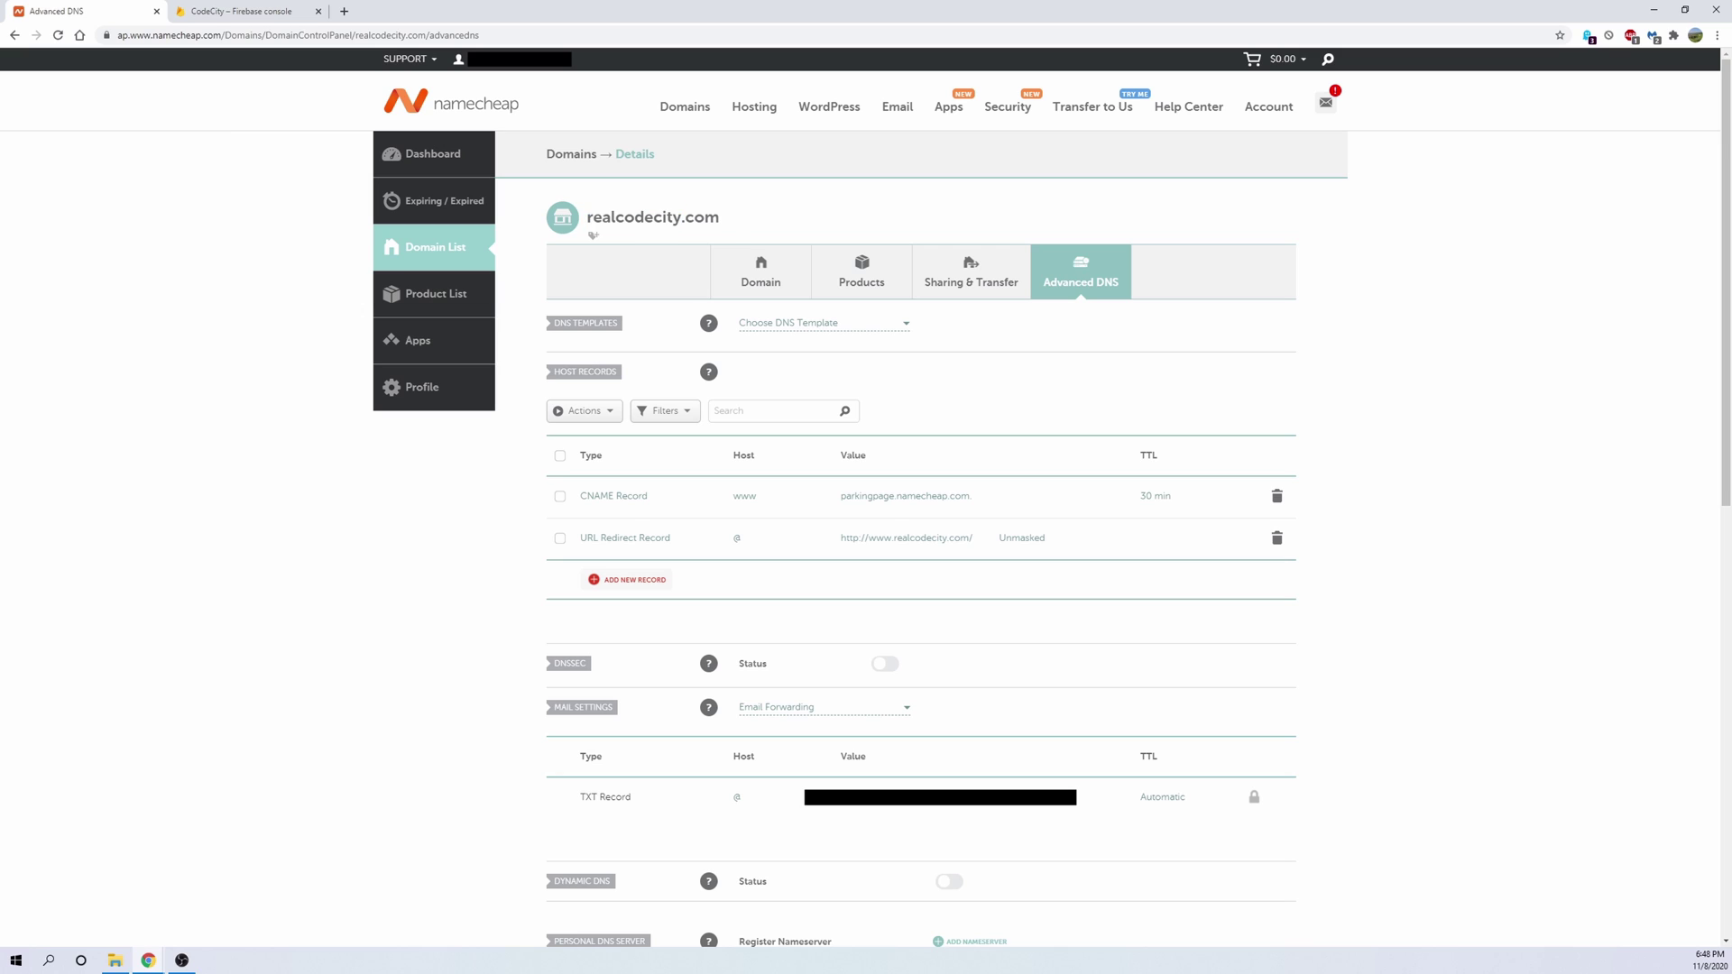
pyautogui.rightClick(601, 205)
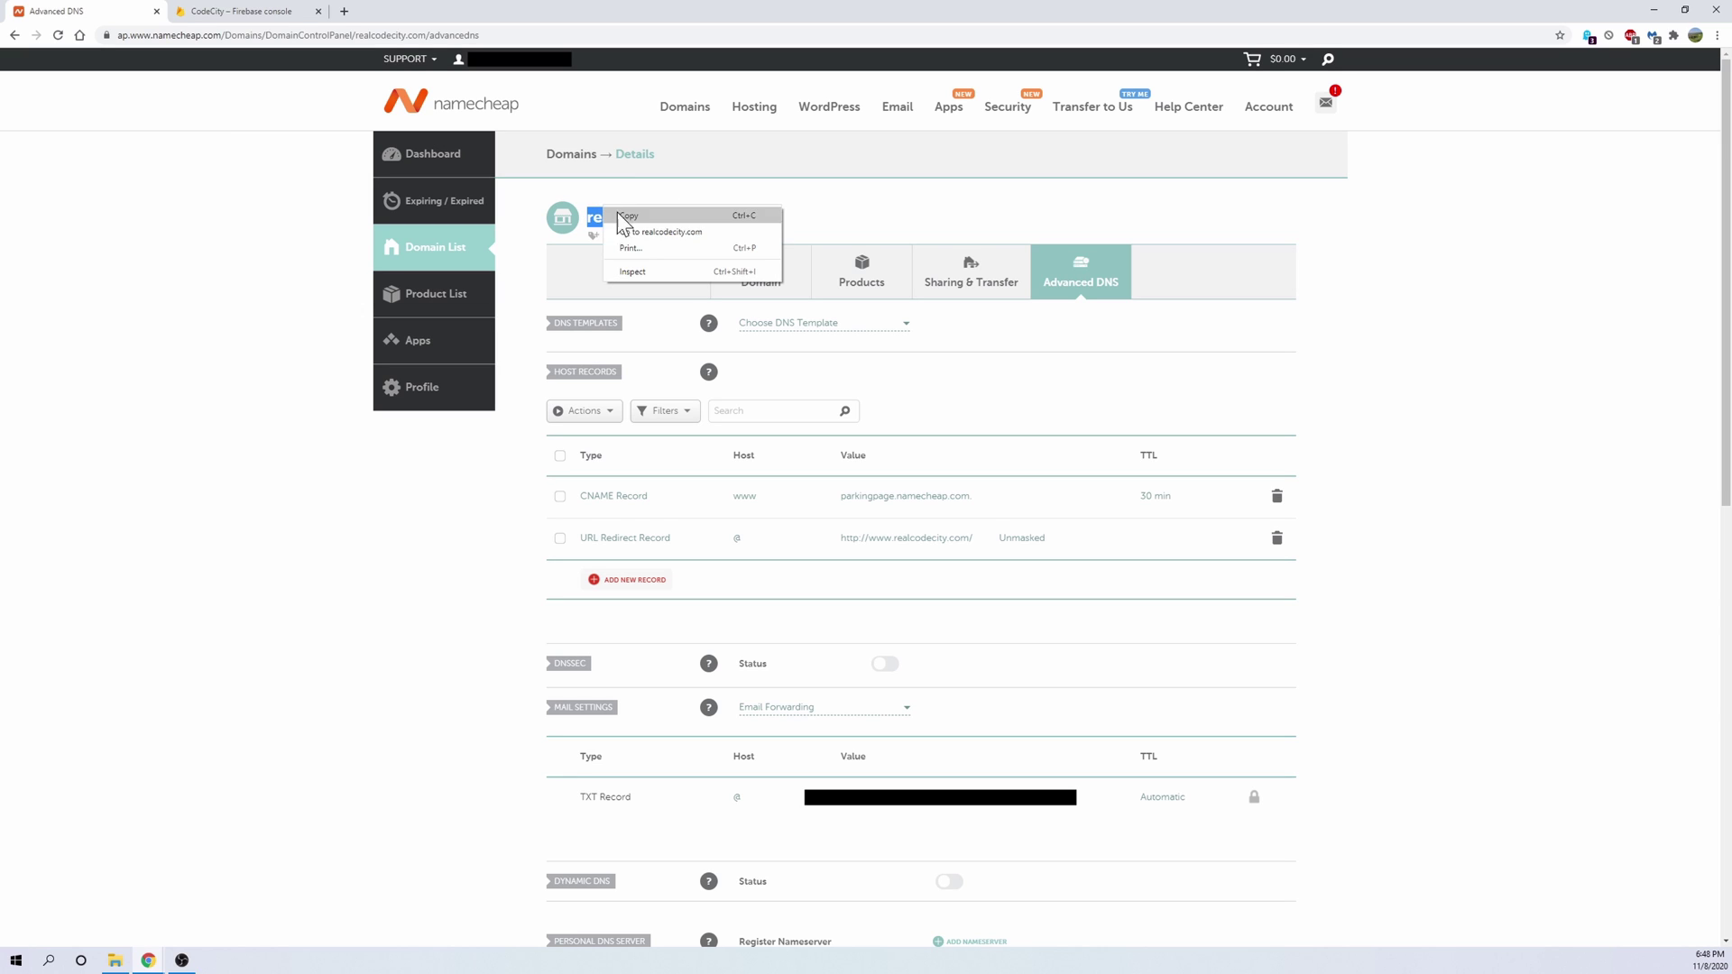
pyautogui.click(642, 219)
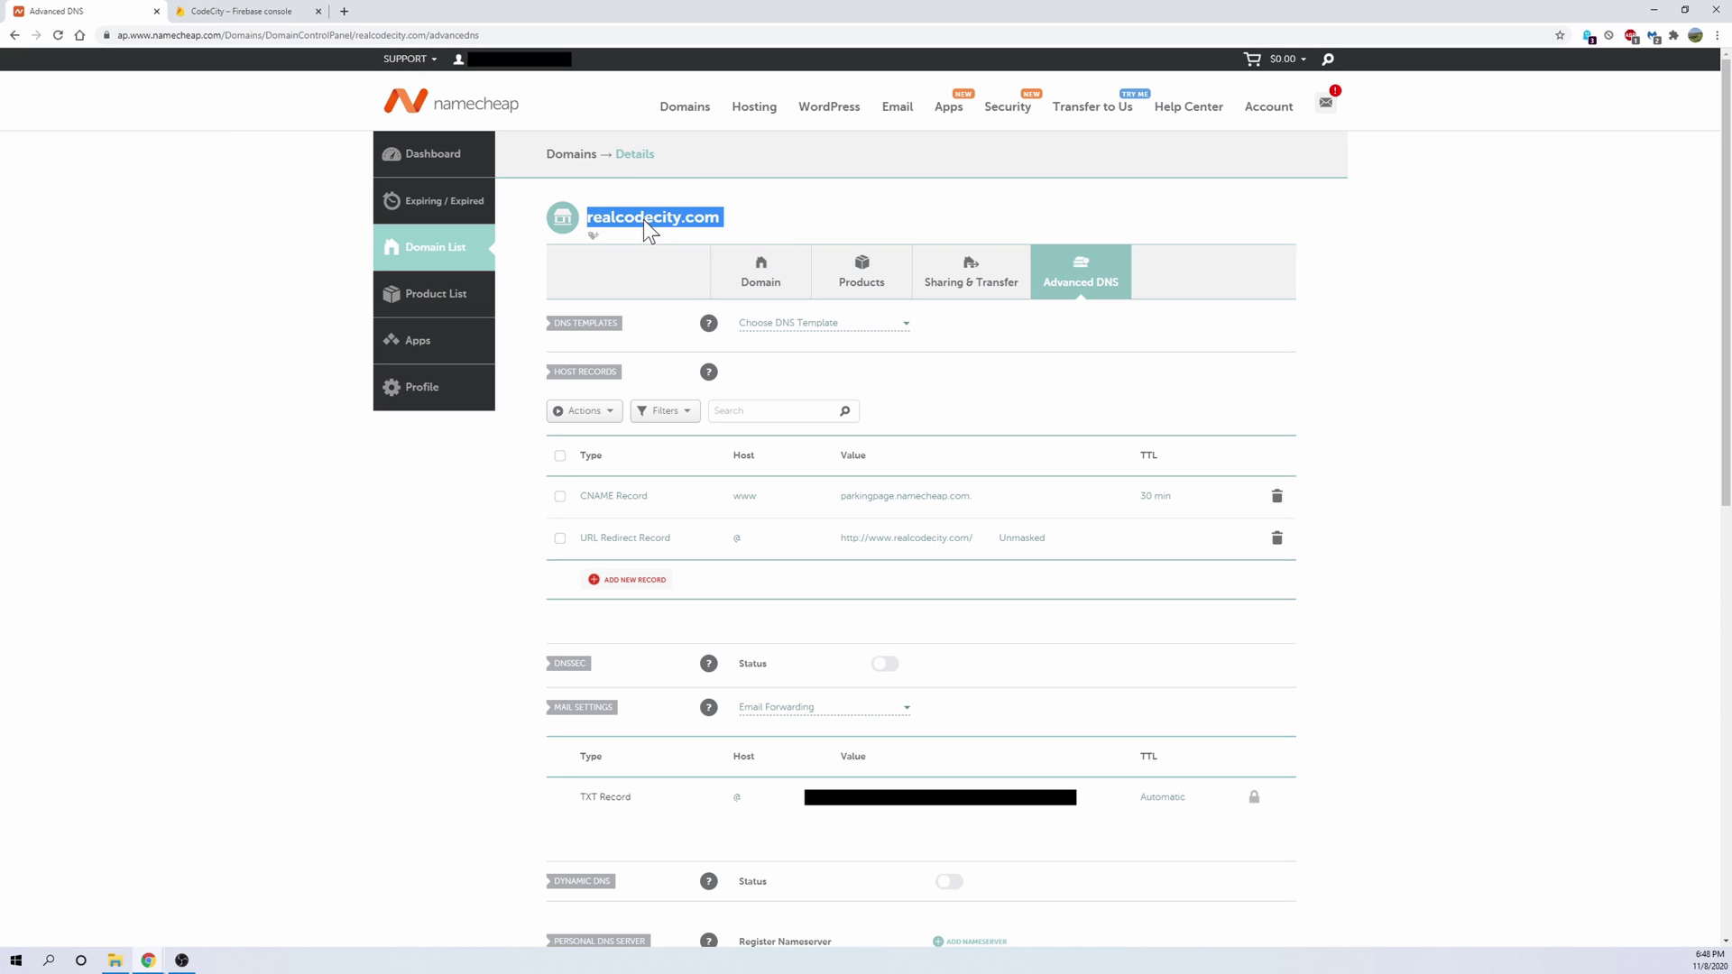
# Add realcodecity.com as a Firebase Hosting custom domain and continue to ownership verification.
pyautogui.click(239, 11)
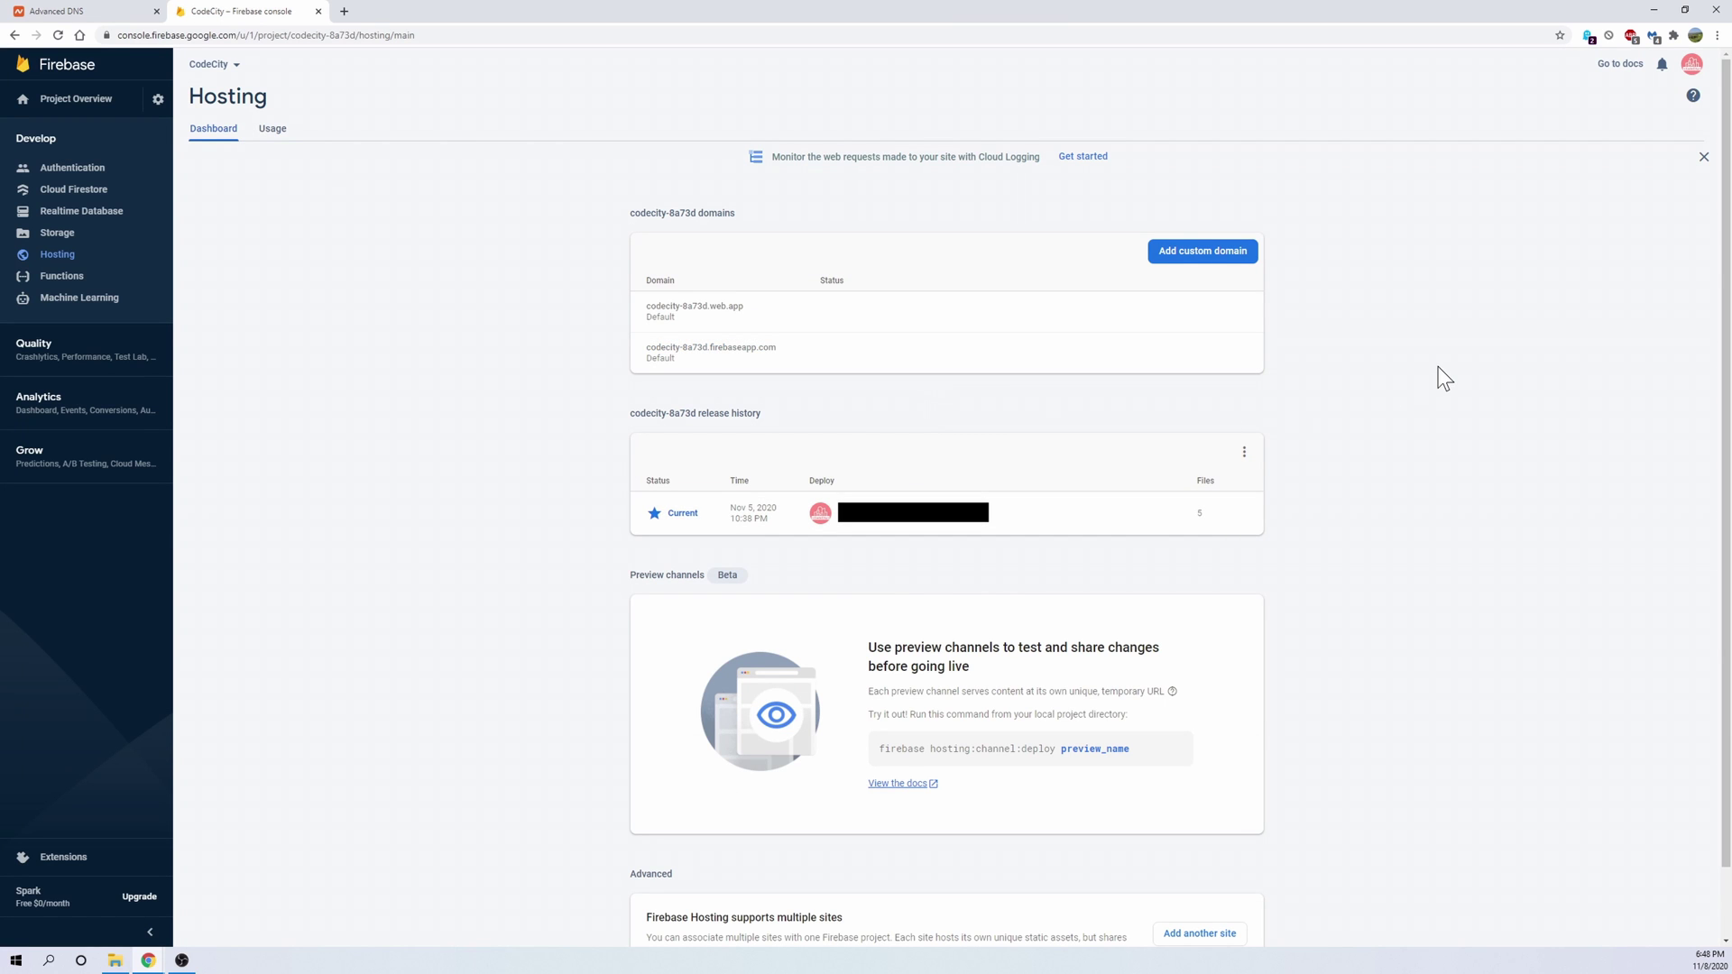
pyautogui.click(1187, 262)
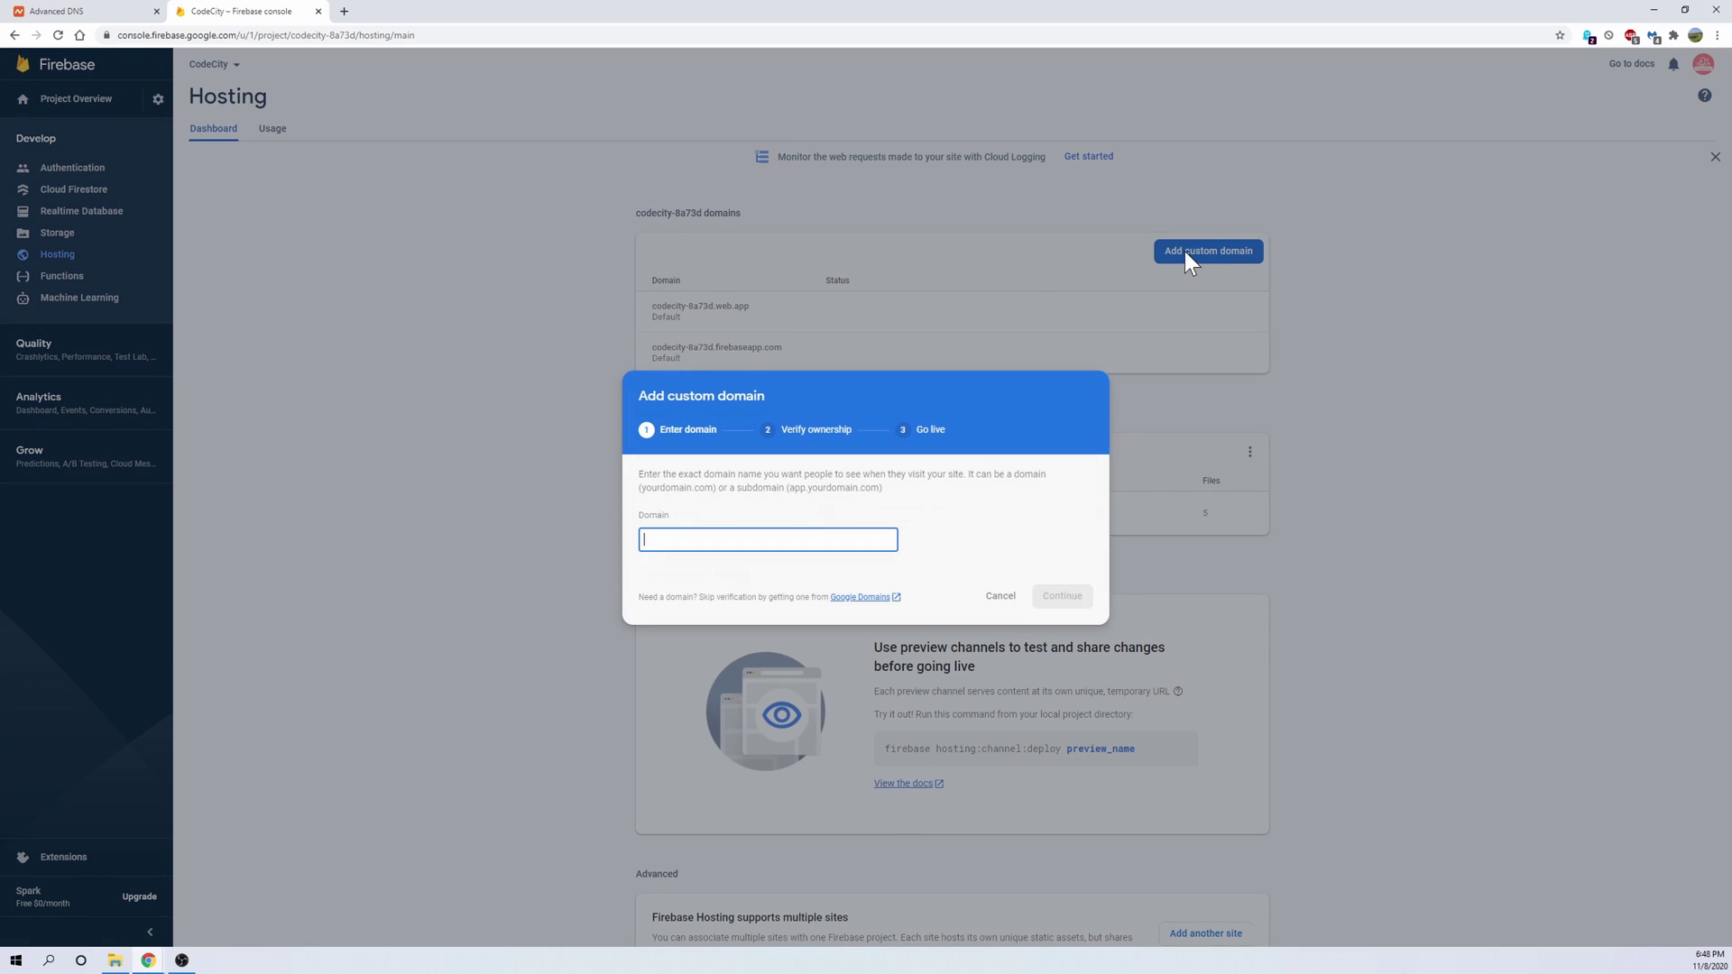
pyautogui.rightClick(697, 539)
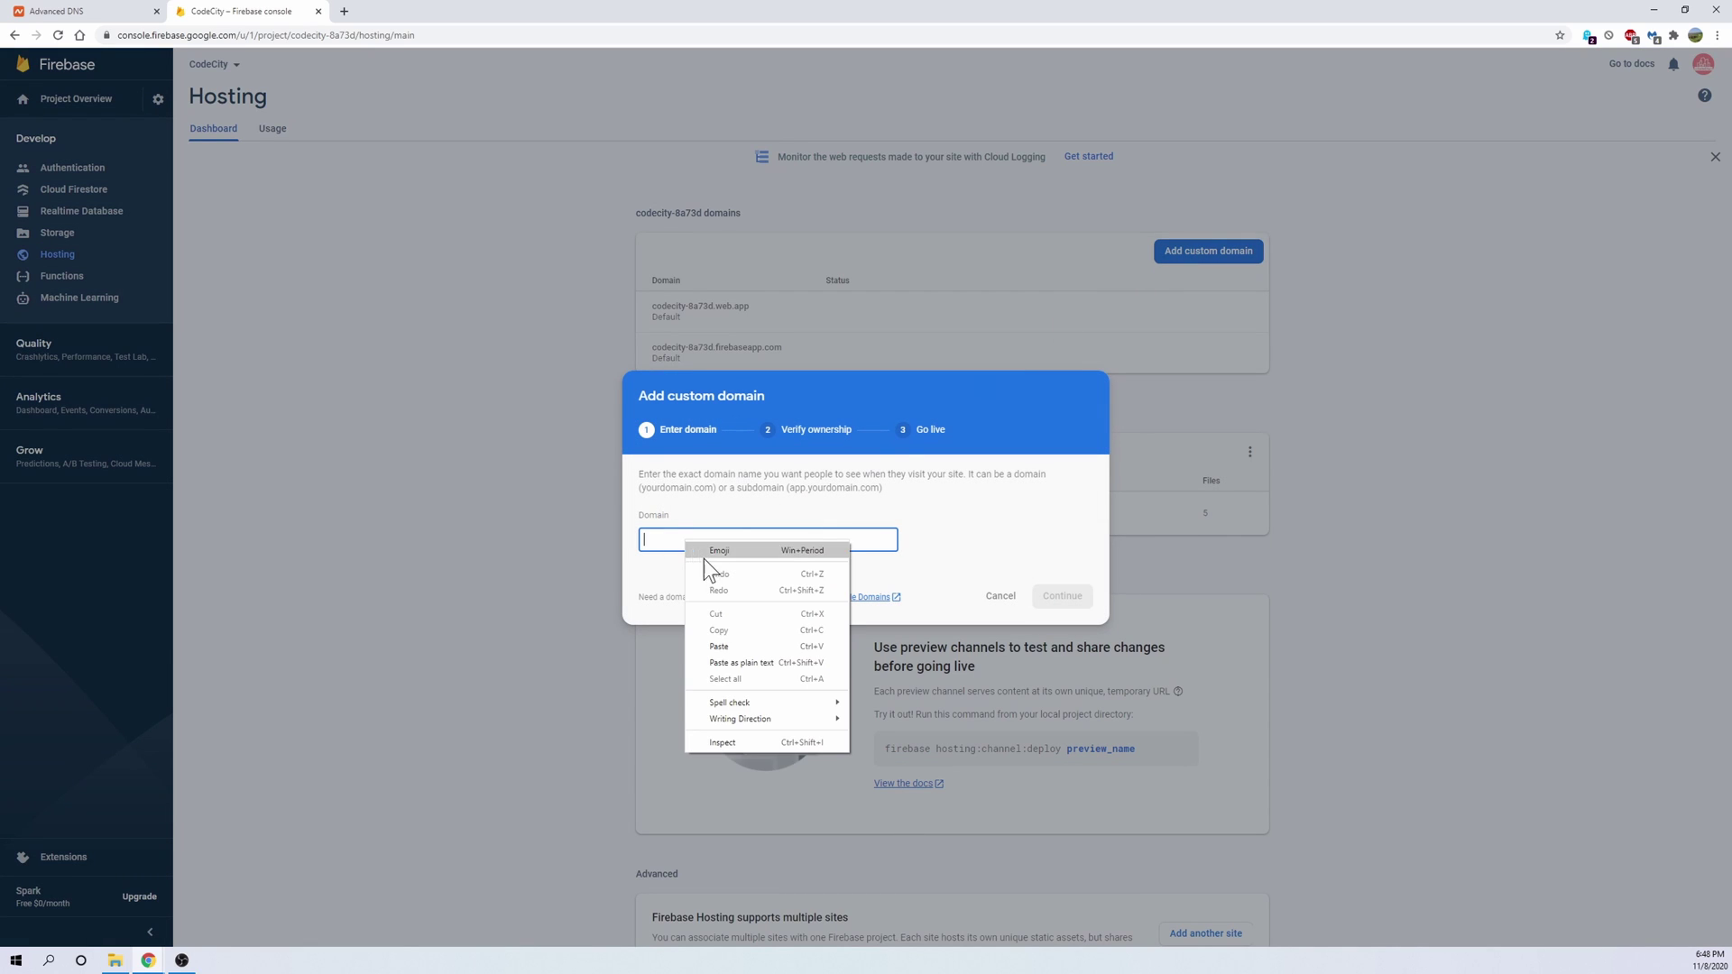
pyautogui.click(723, 645)
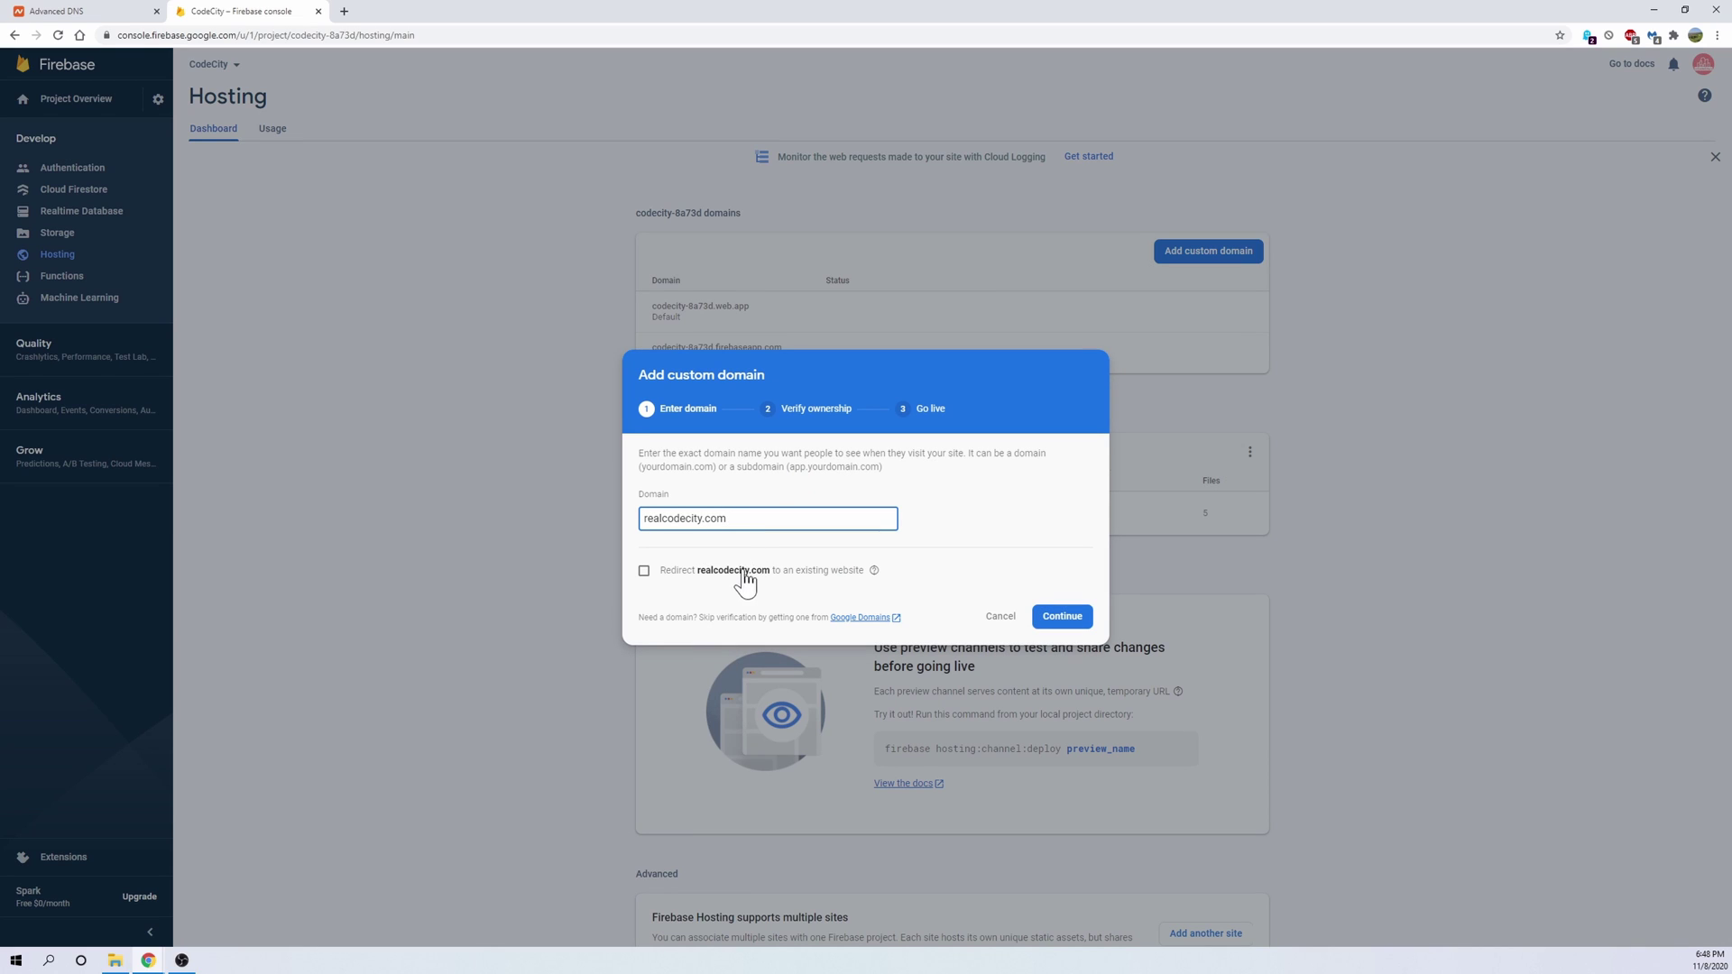
pyautogui.click(1061, 617)
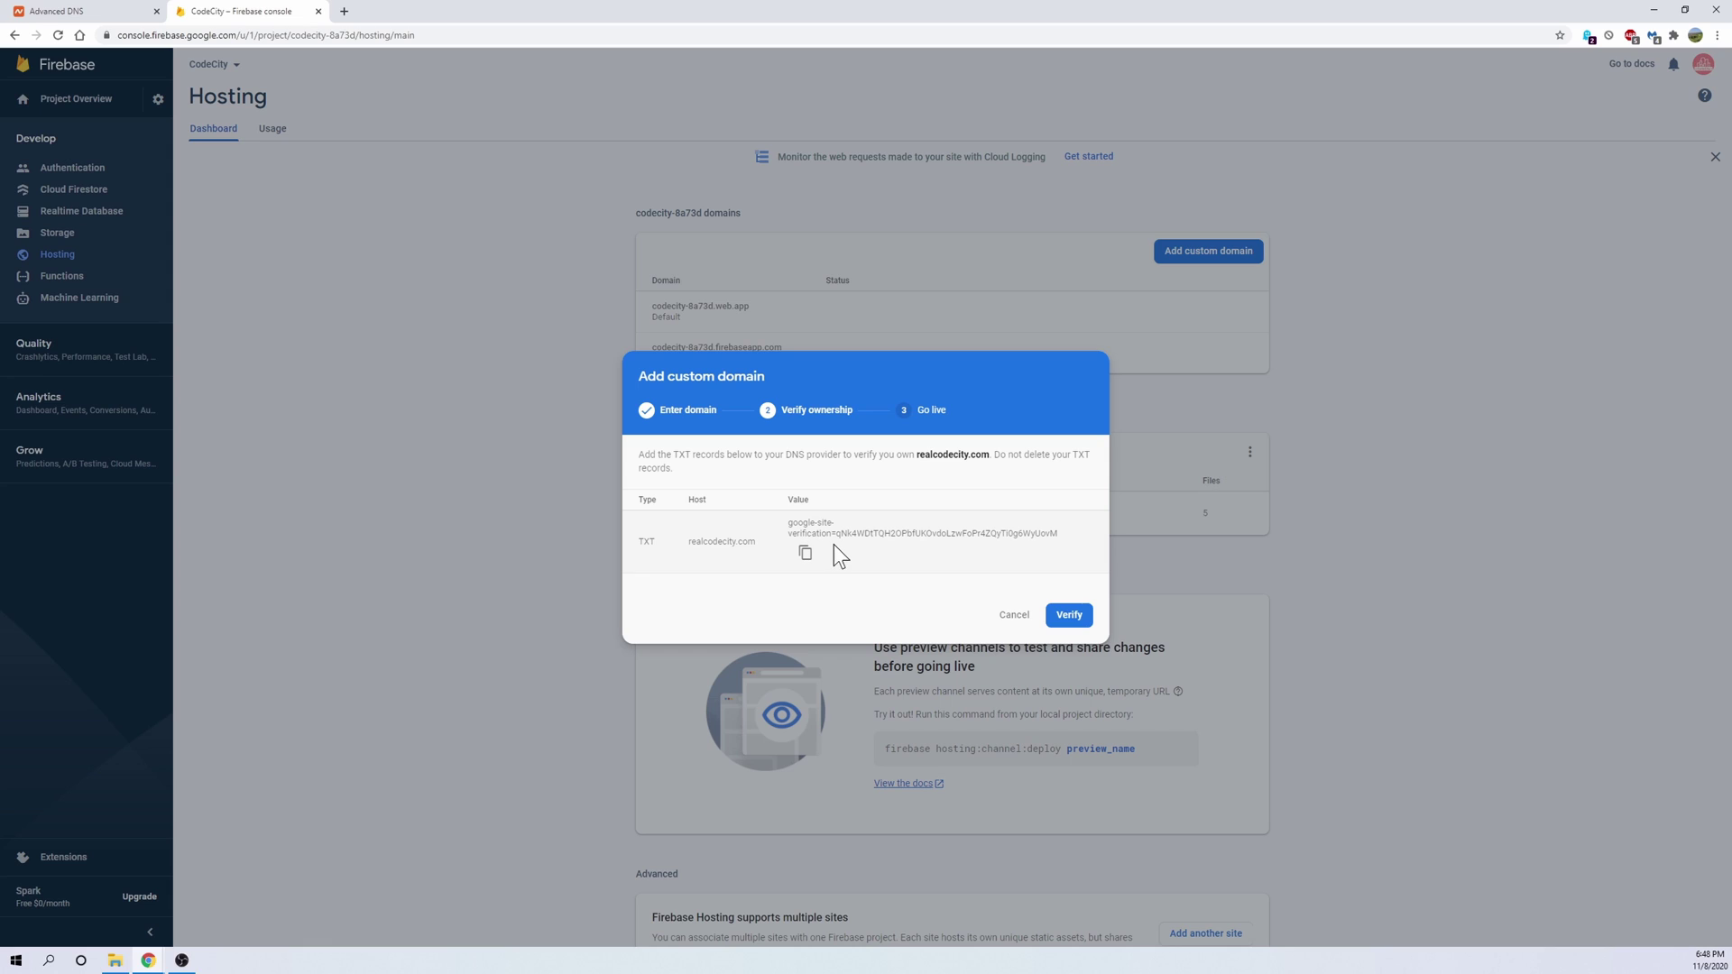
# Copy the TXT verification value and return to Namecheap's DNS records.
pyautogui.click(805, 554)
pyautogui.click(807, 562)
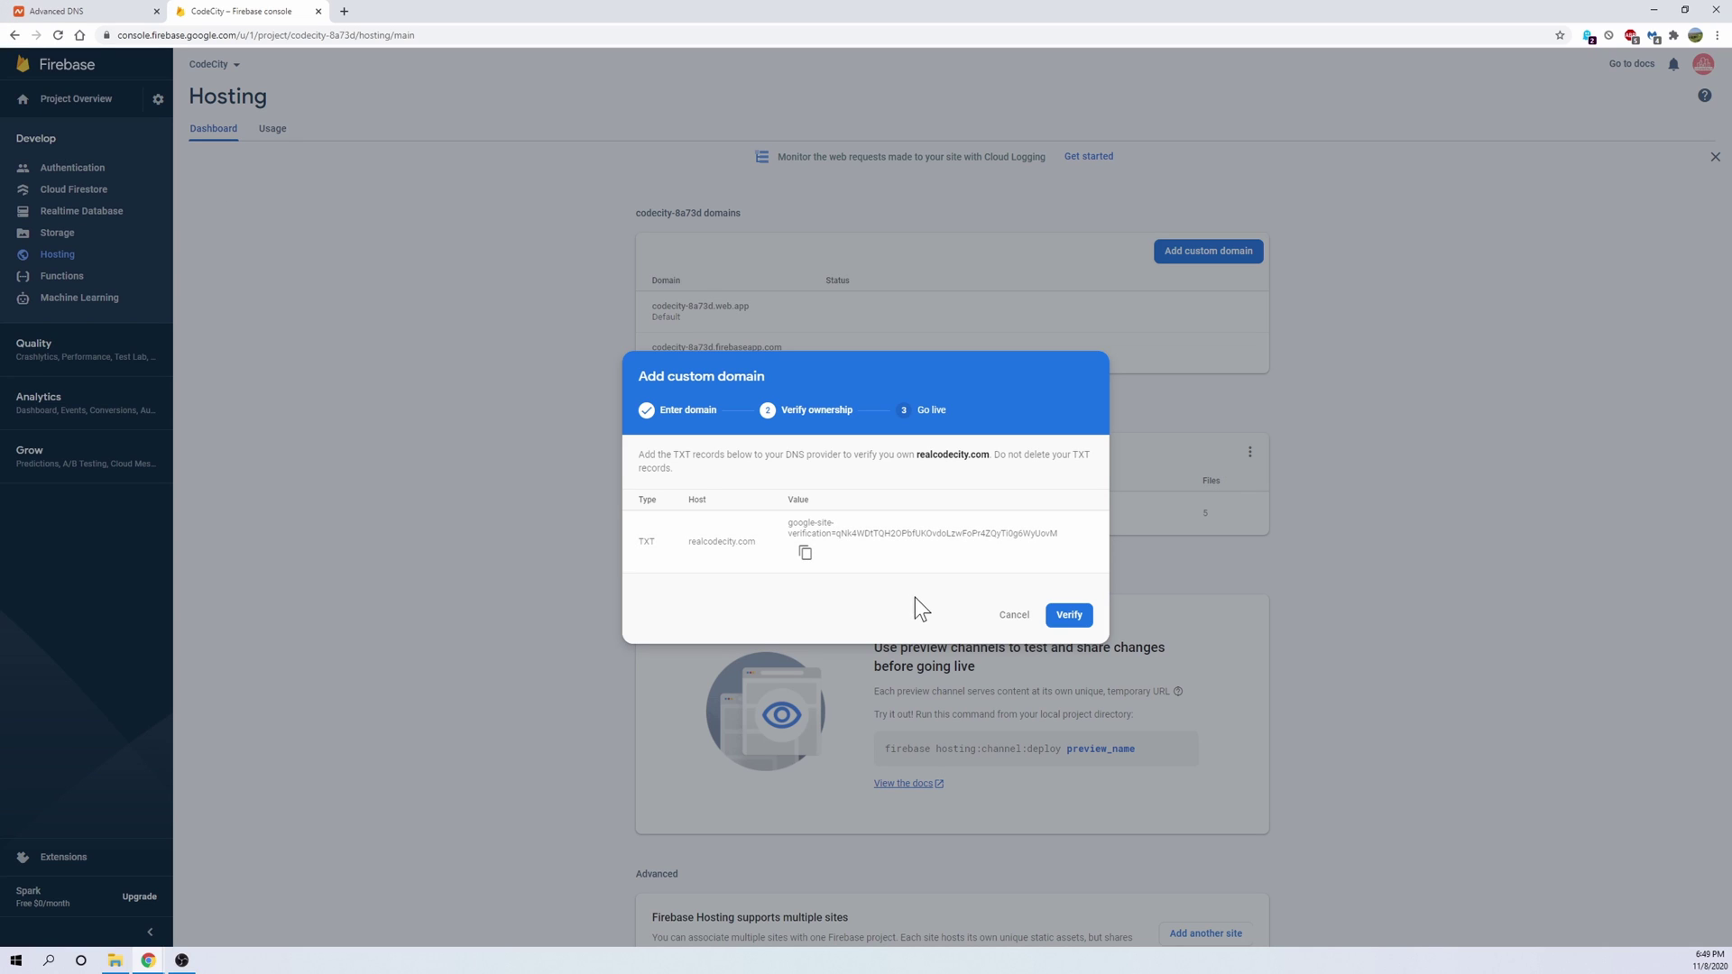
pyautogui.click(804, 557)
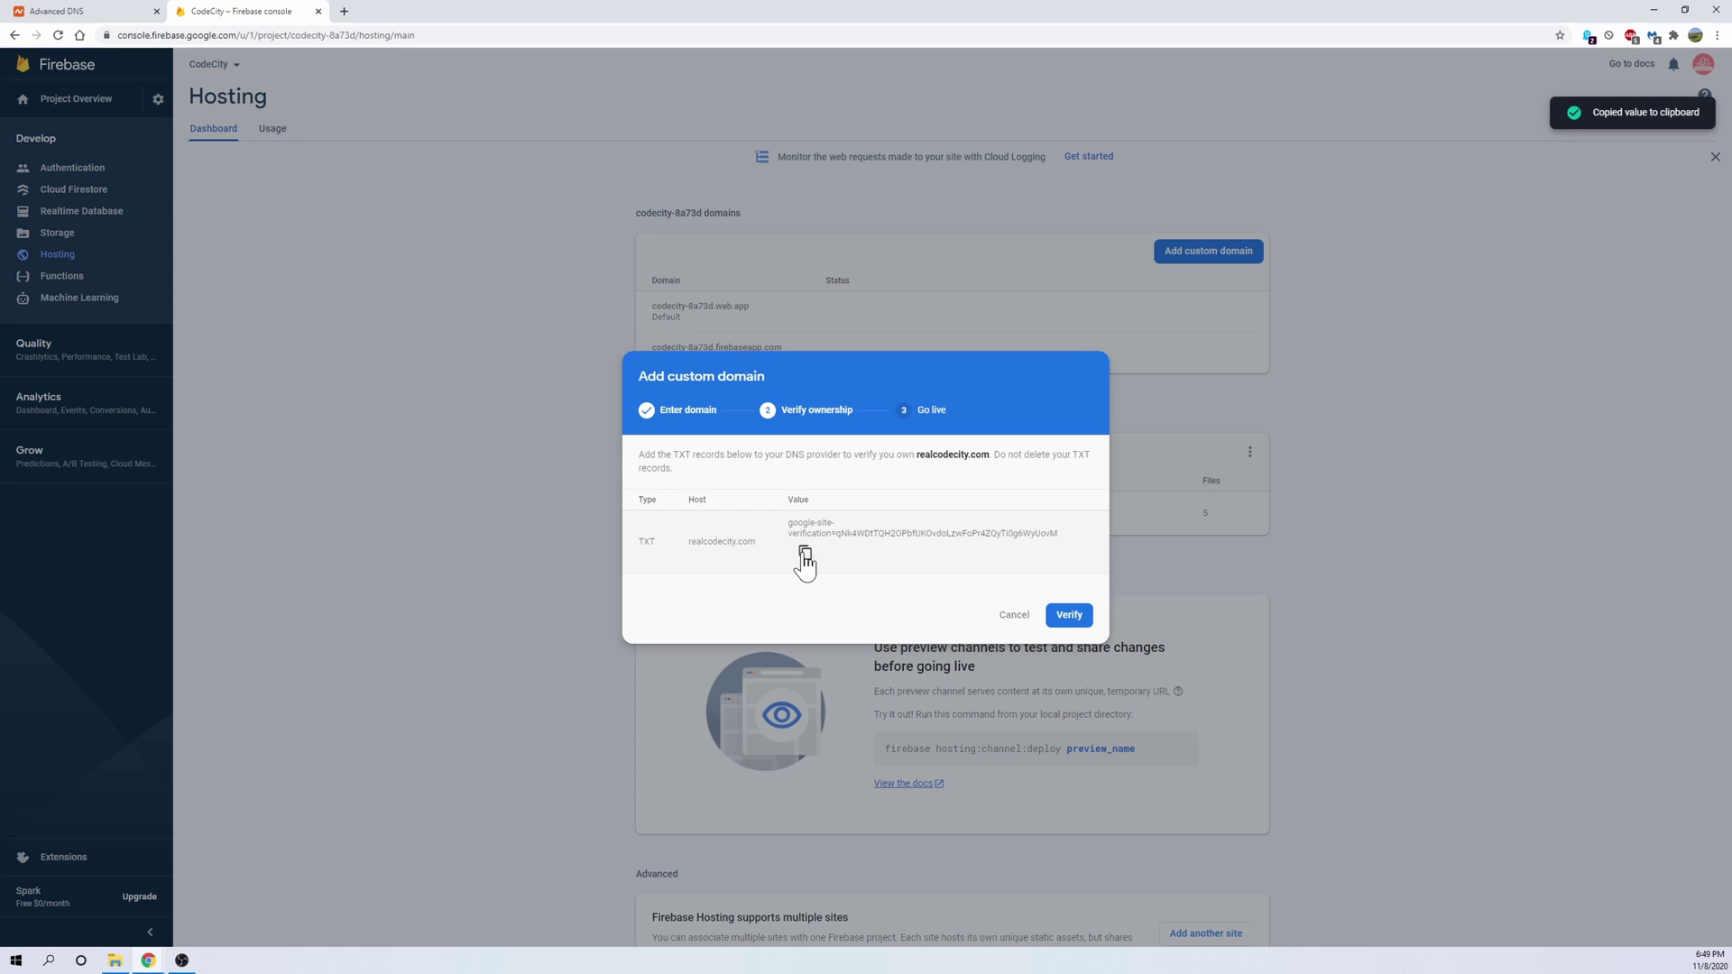
pyautogui.click(85, 11)
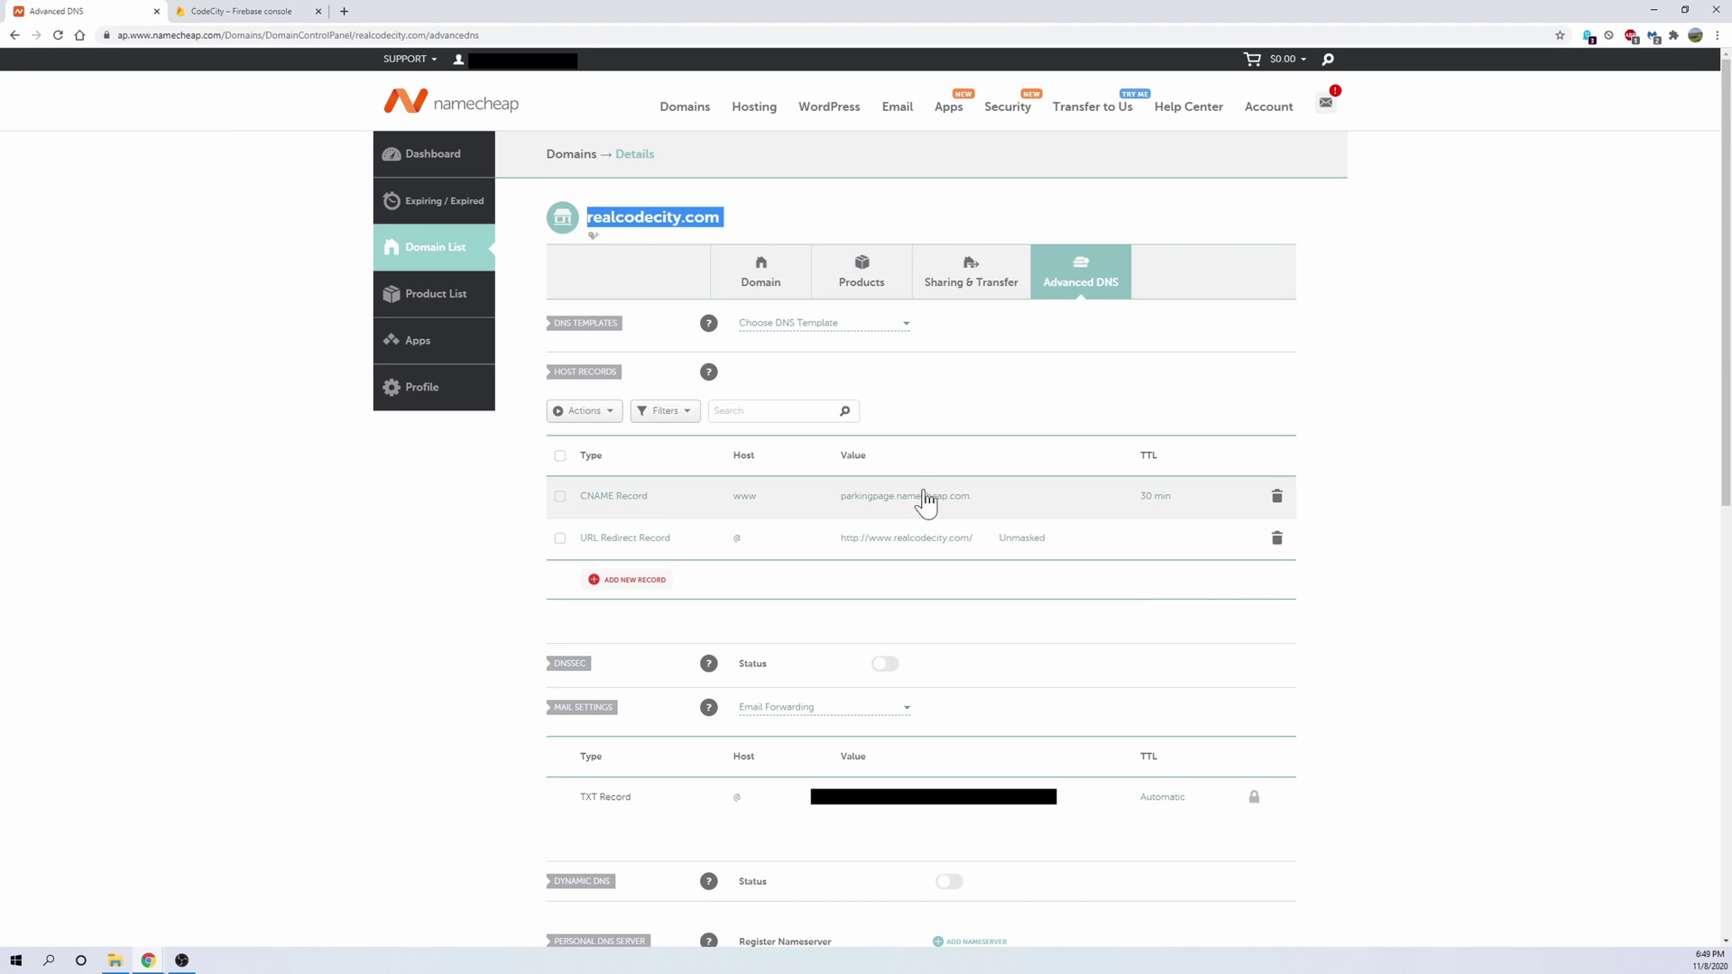
# Delete the existing www CNAME and @ URL redirect records.
pyautogui.click(1277, 497)
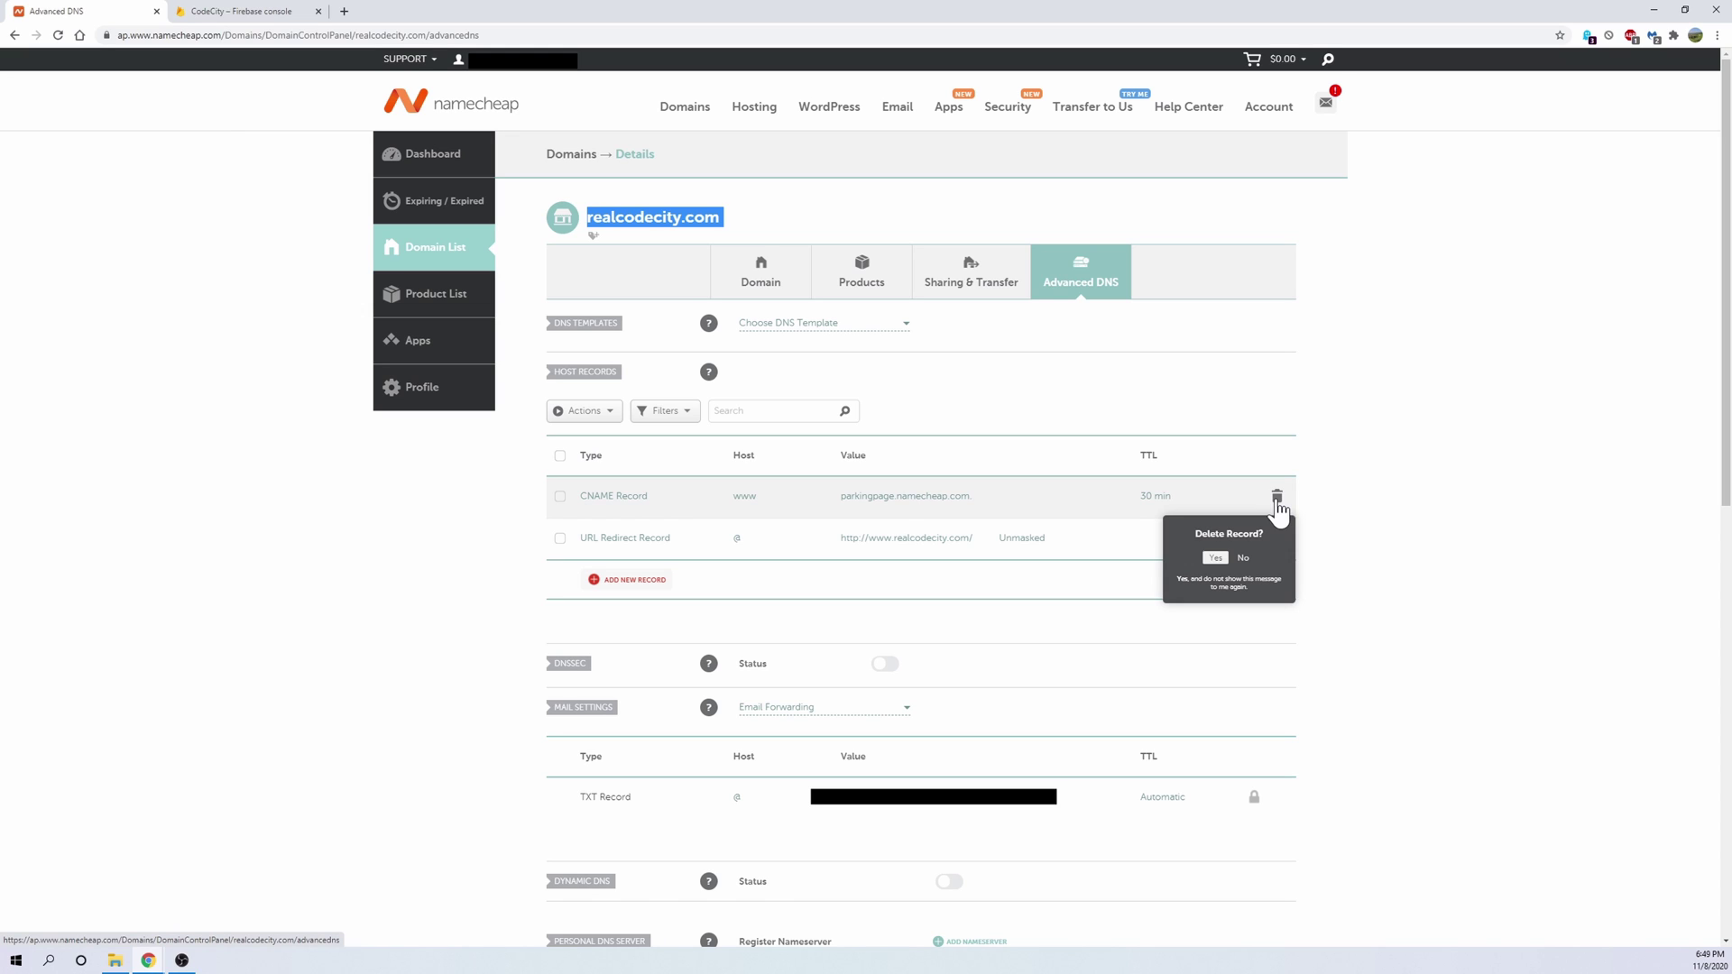
pyautogui.click(1215, 558)
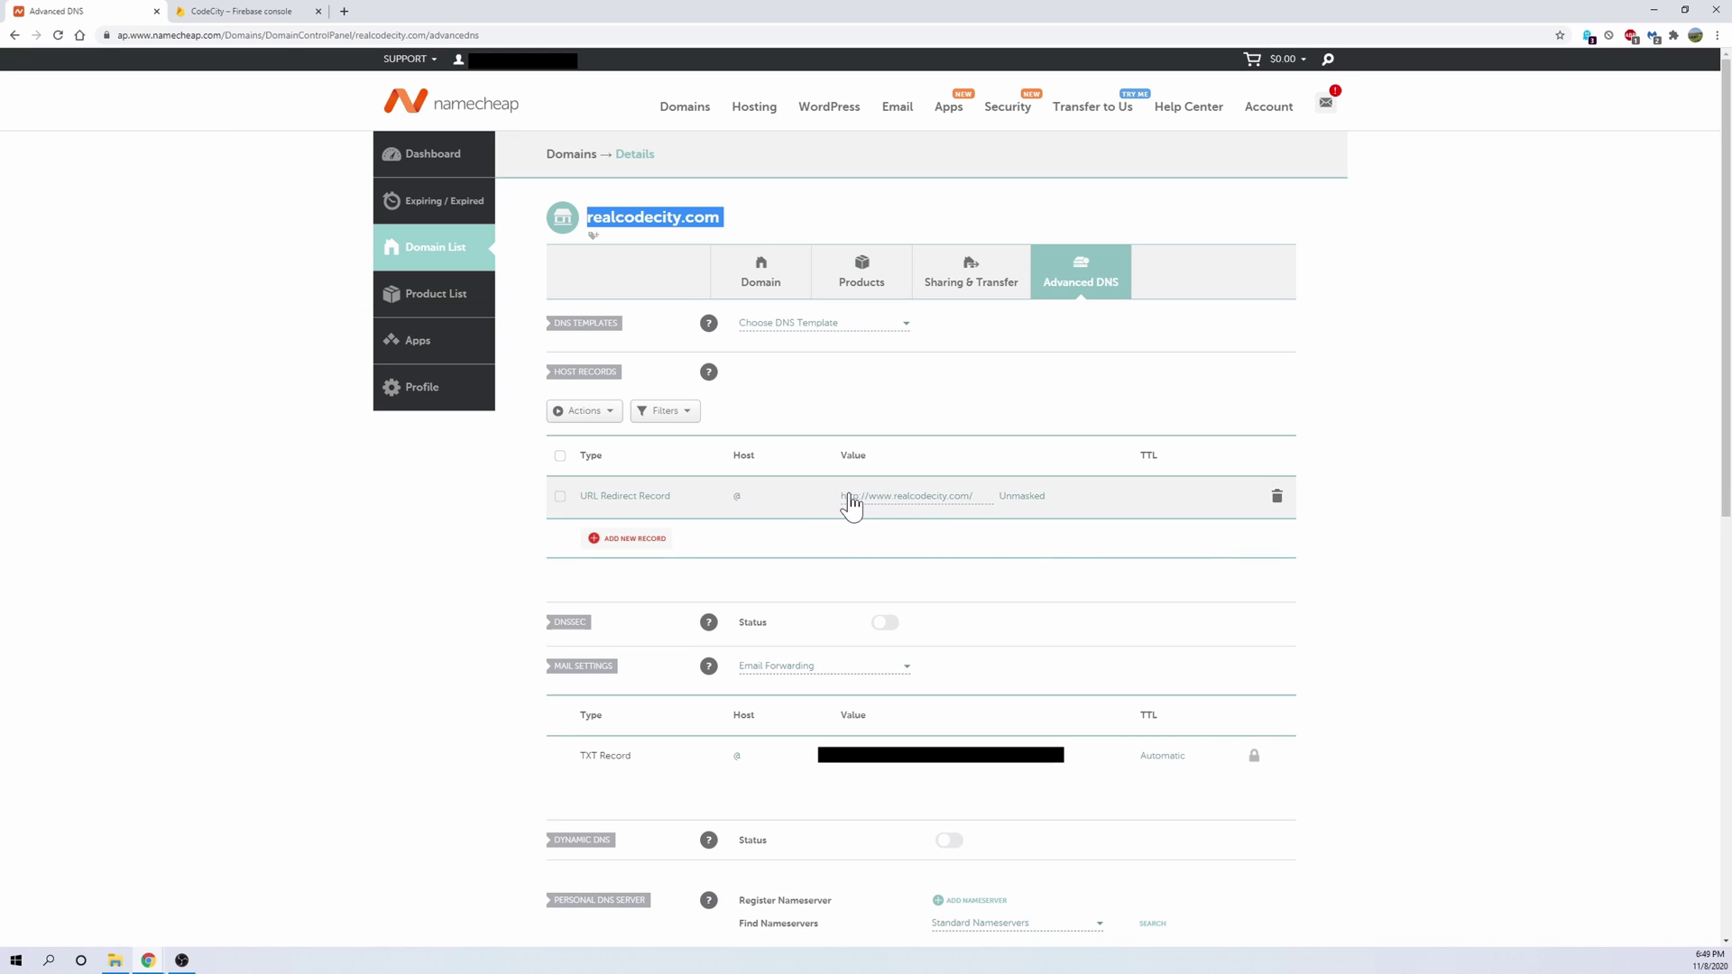
pyautogui.click(1277, 497)
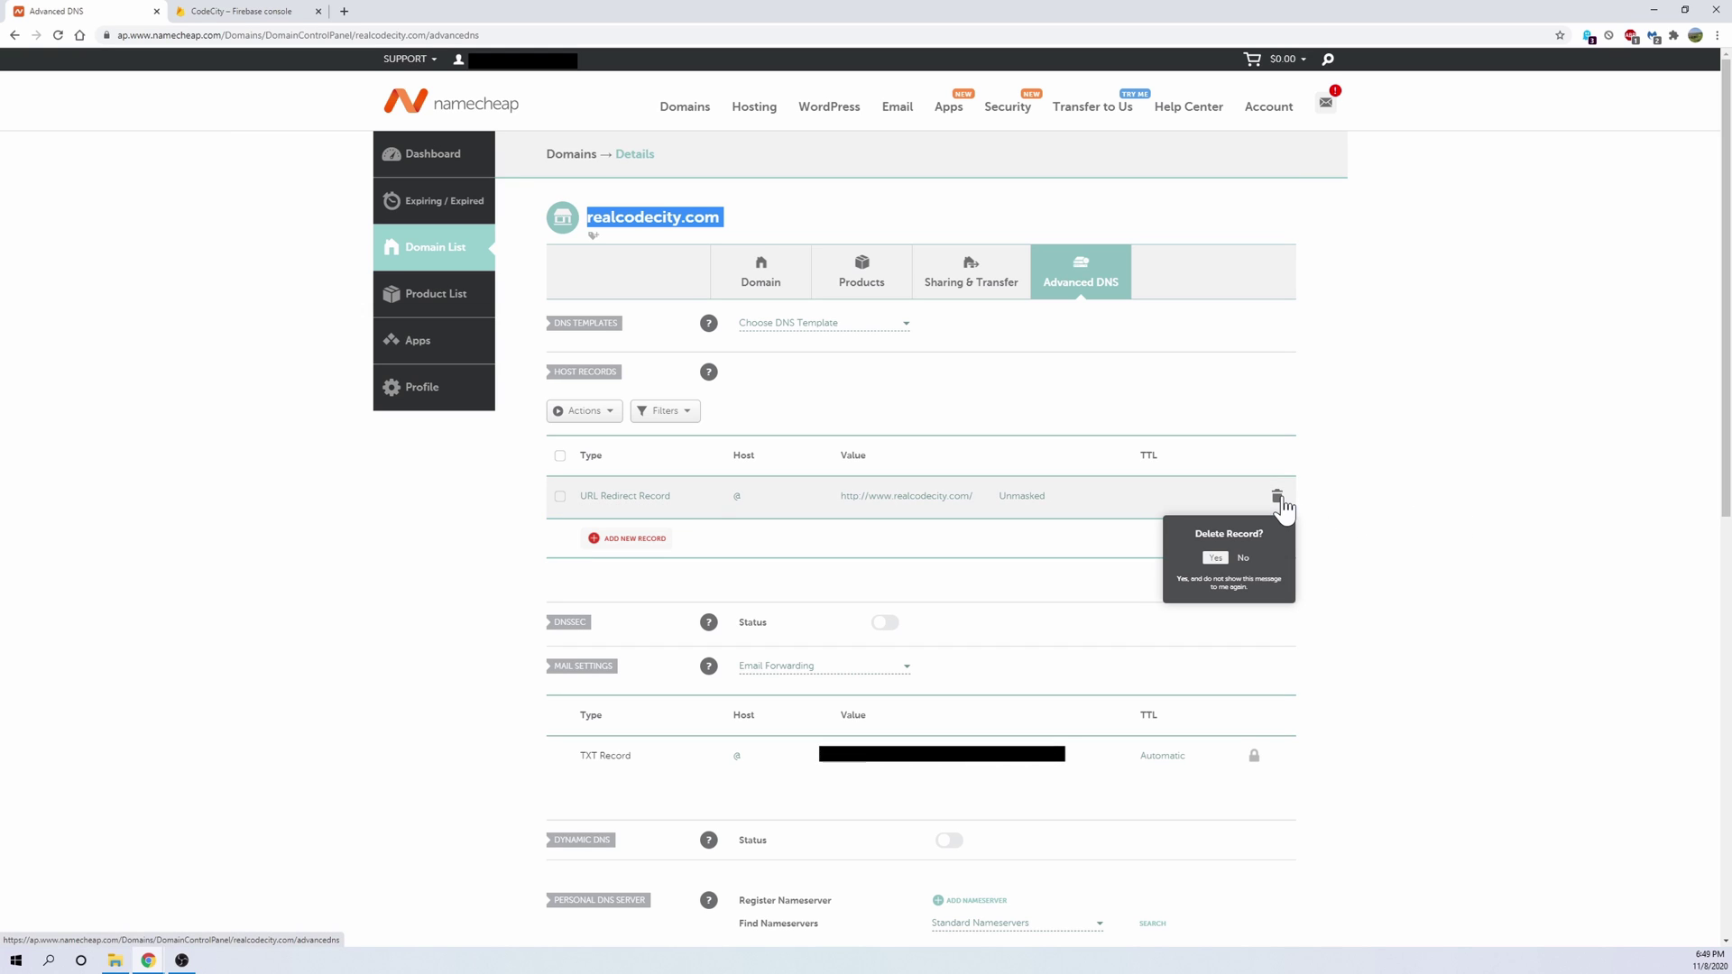
pyautogui.click(1215, 559)
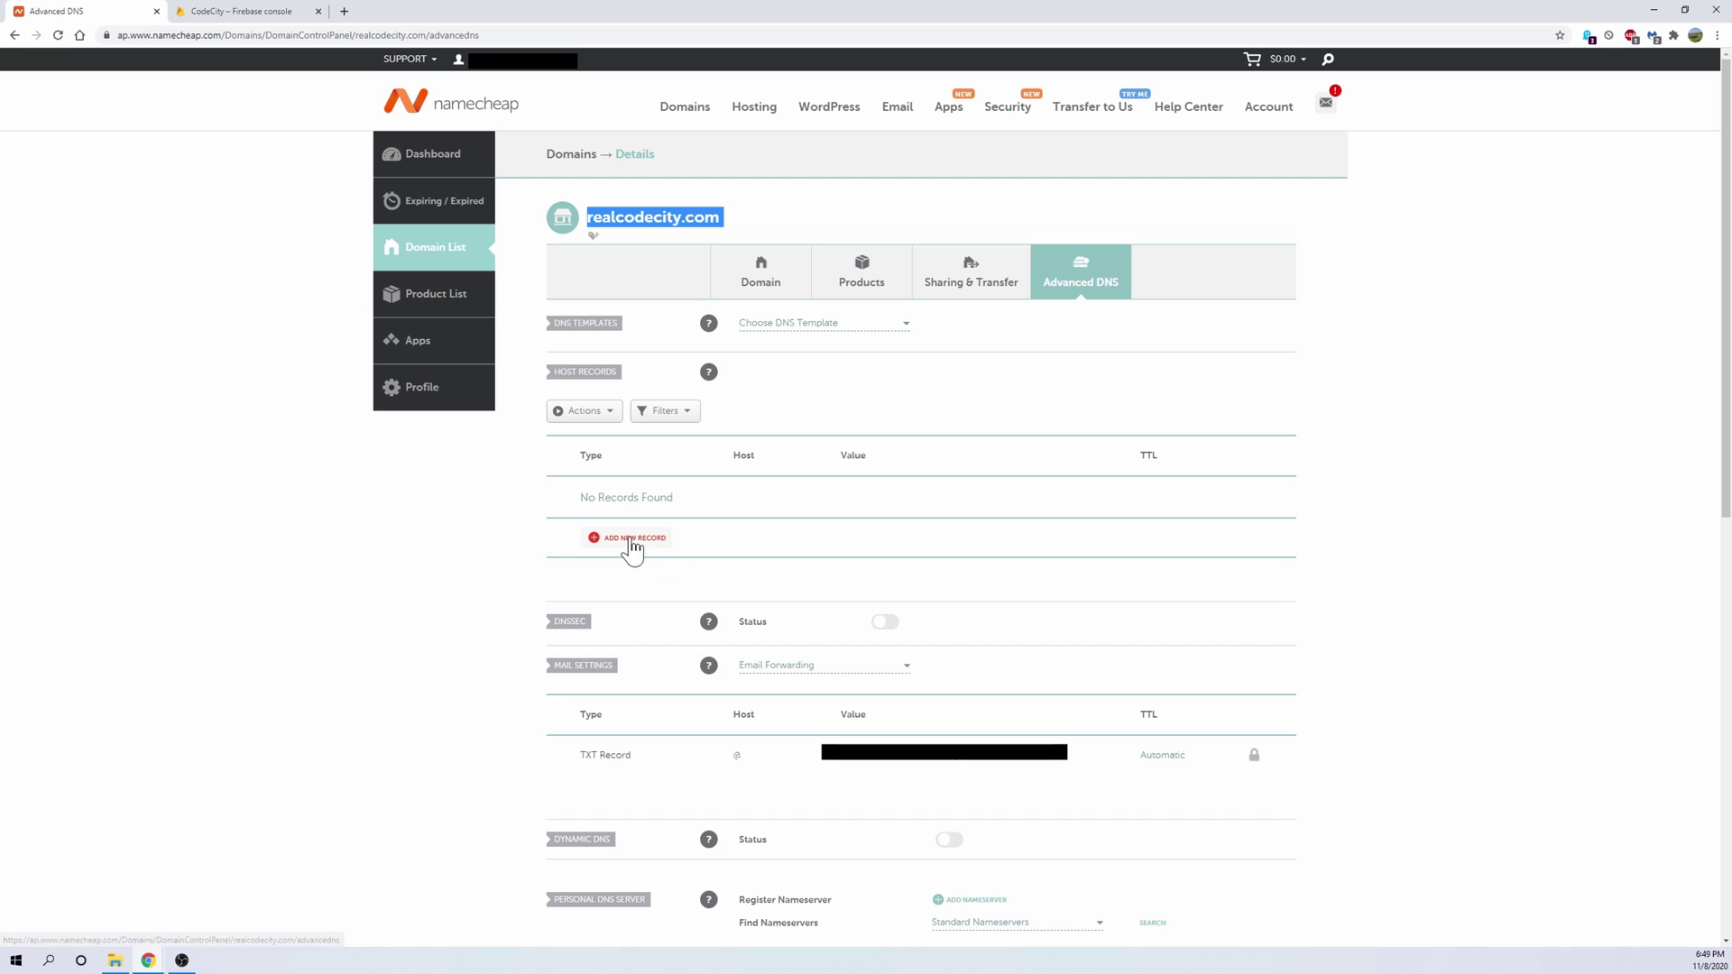
# Add and save an @ TXT record with the verification value and Automatic TTL.
pyautogui.click(633, 538)
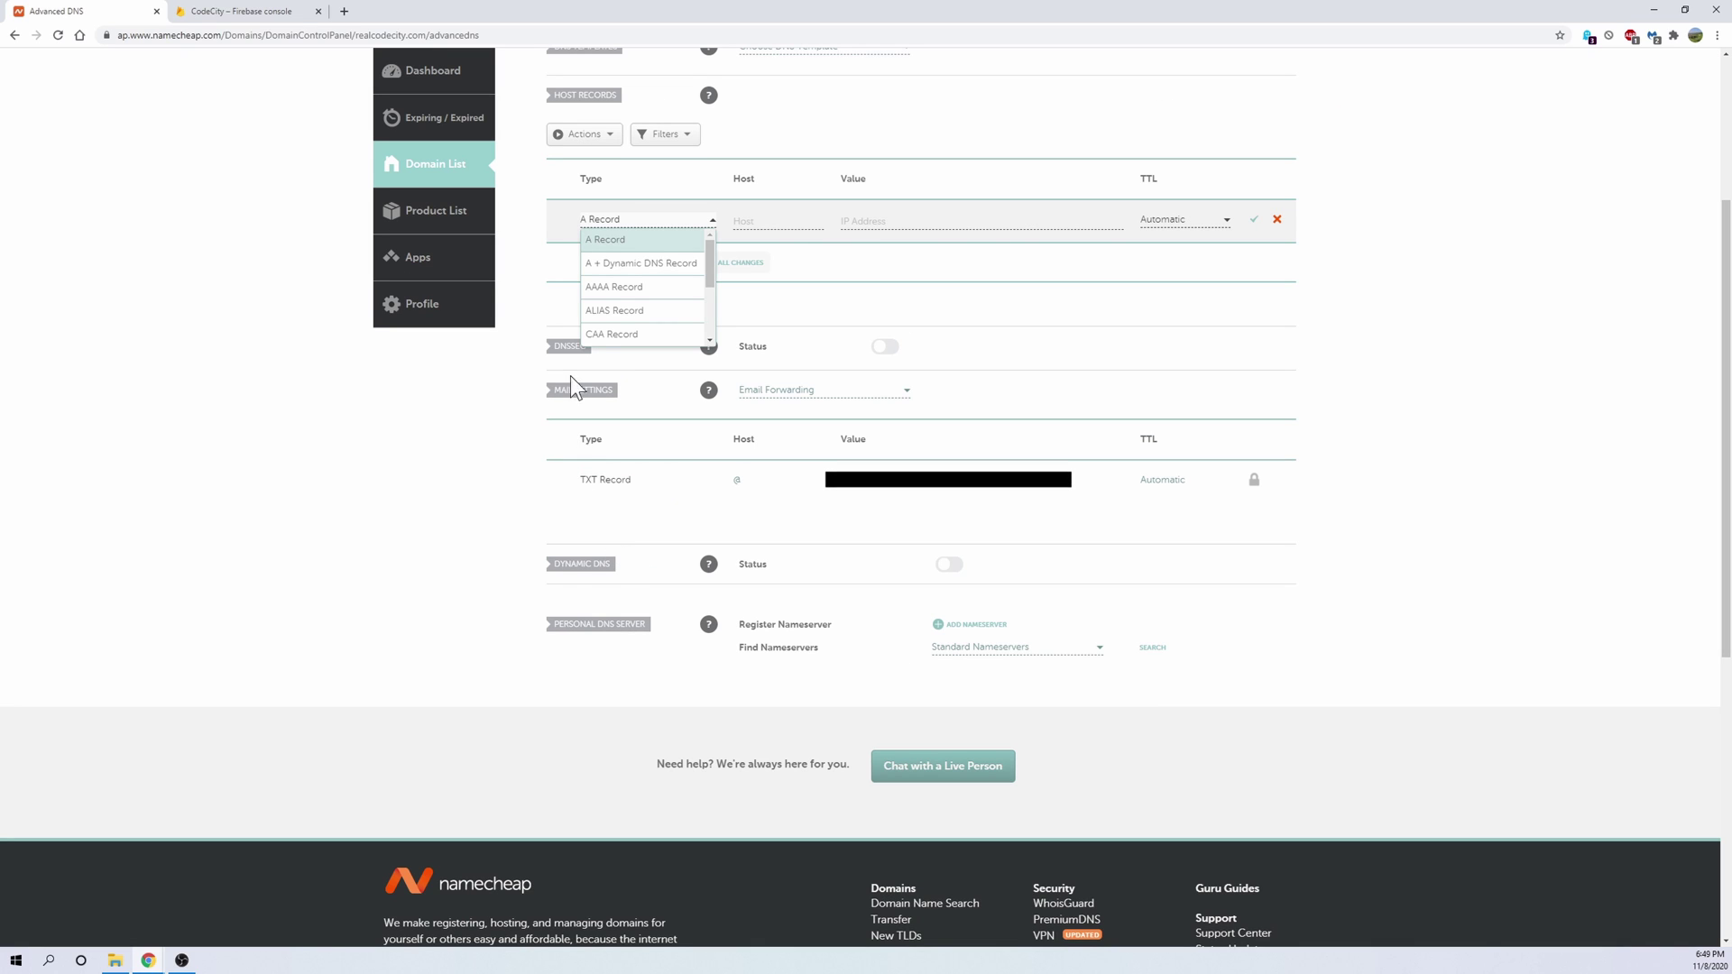
pyautogui.scroll(-3, 633, 329)
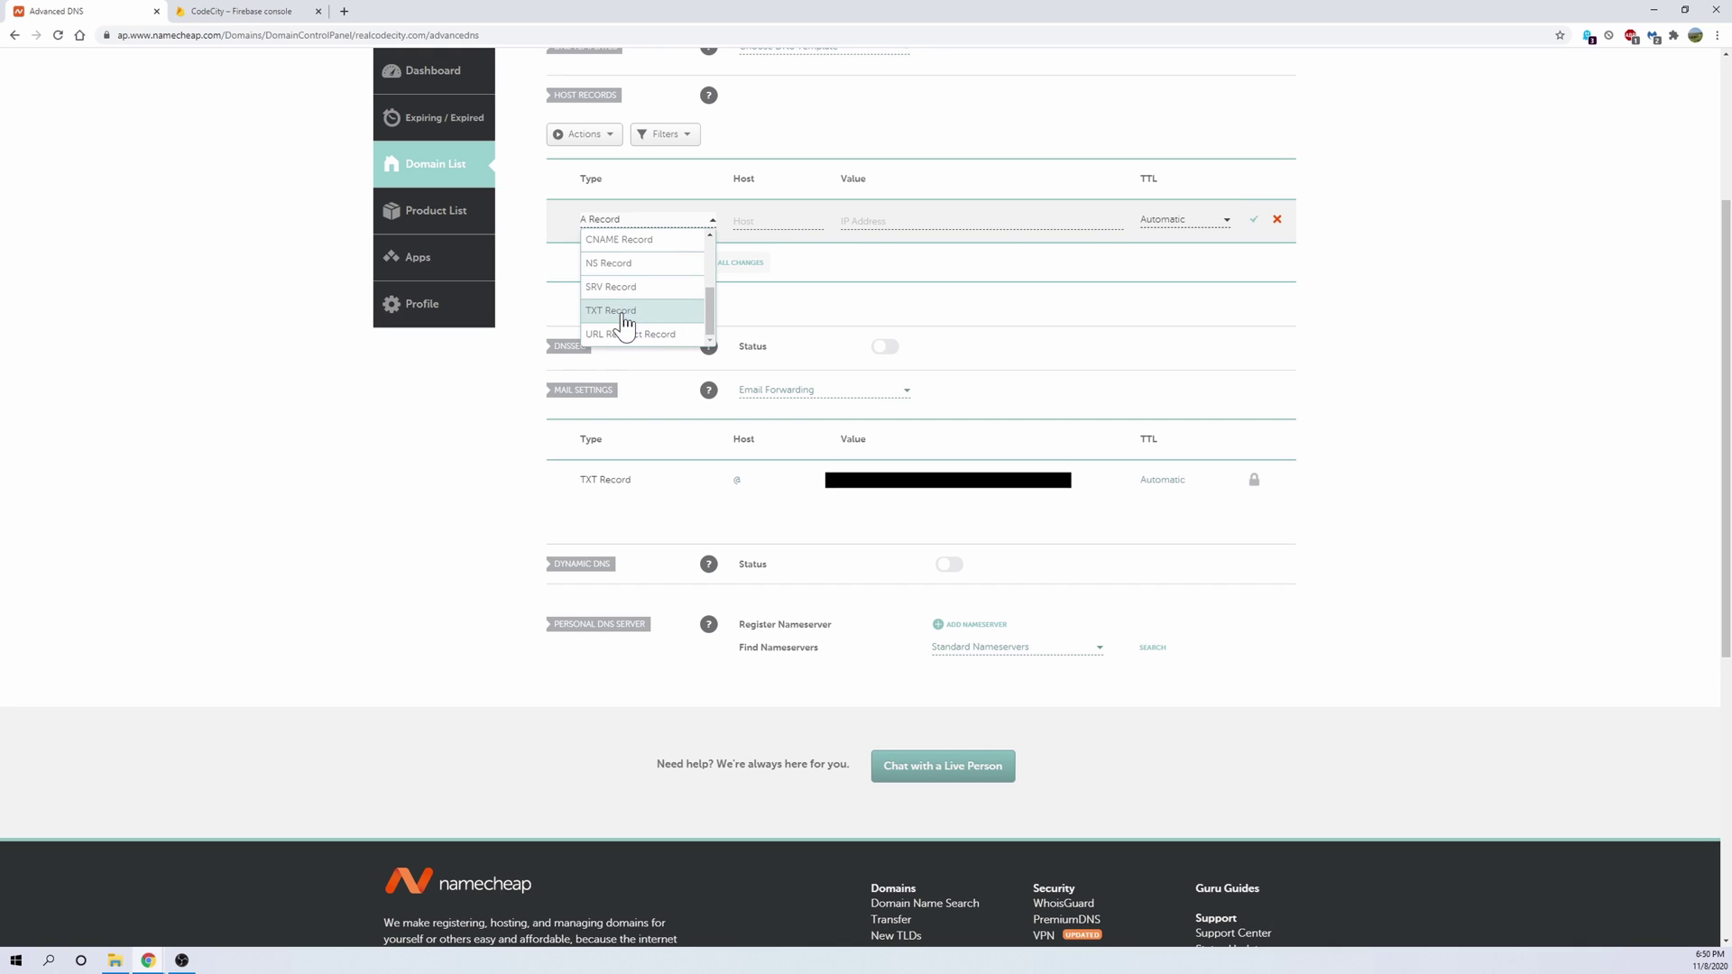
pyautogui.click(624, 323)
pyautogui.click(775, 221)
pyautogui.write('@')
pyautogui.click(848, 221)
pyautogui.rightClick(879, 223)
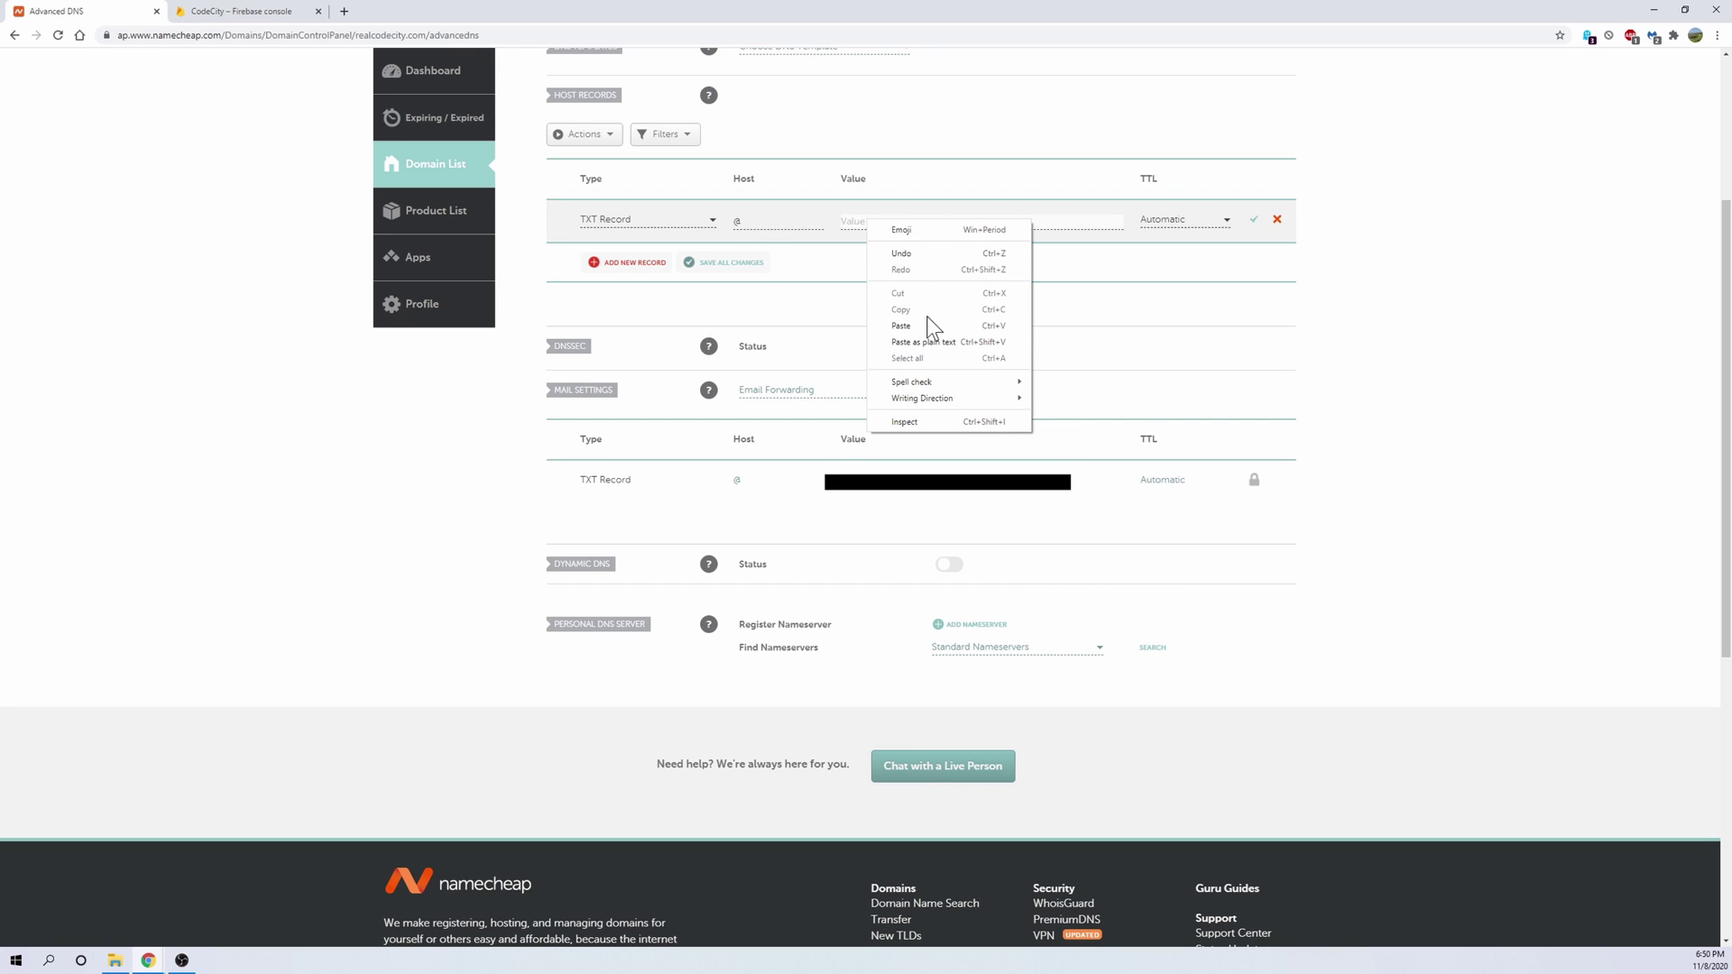
pyautogui.click(927, 339)
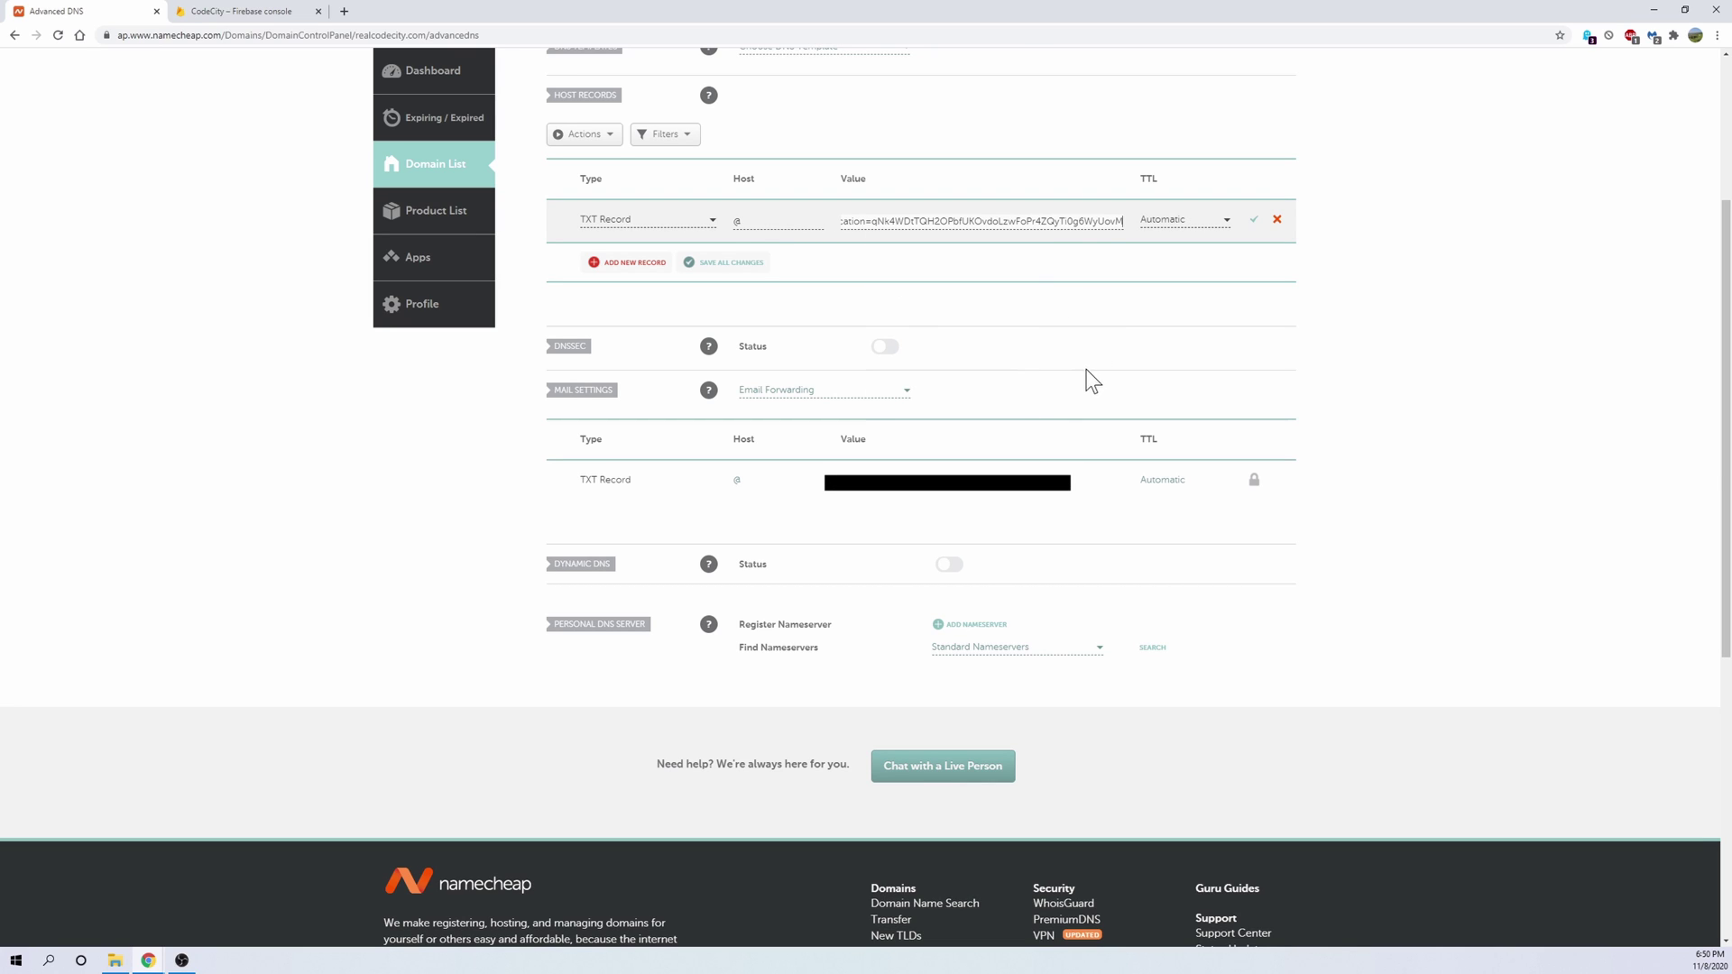
pyautogui.click(1172, 222)
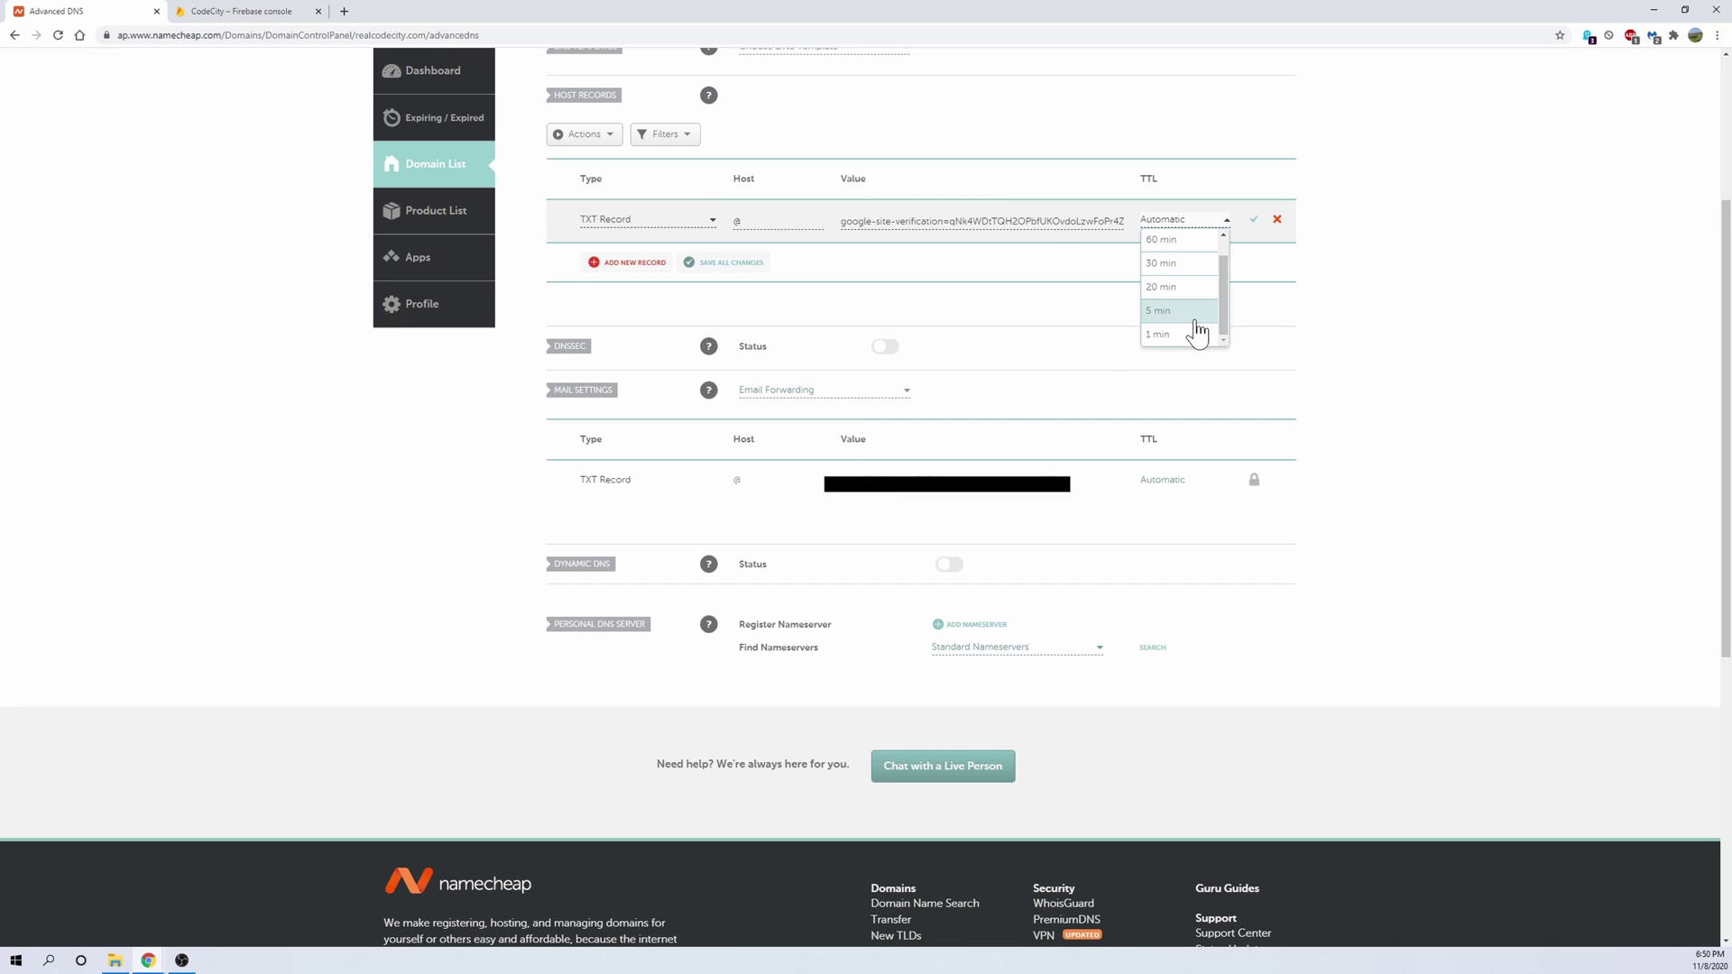
pyautogui.scroll(-1, 1182, 338)
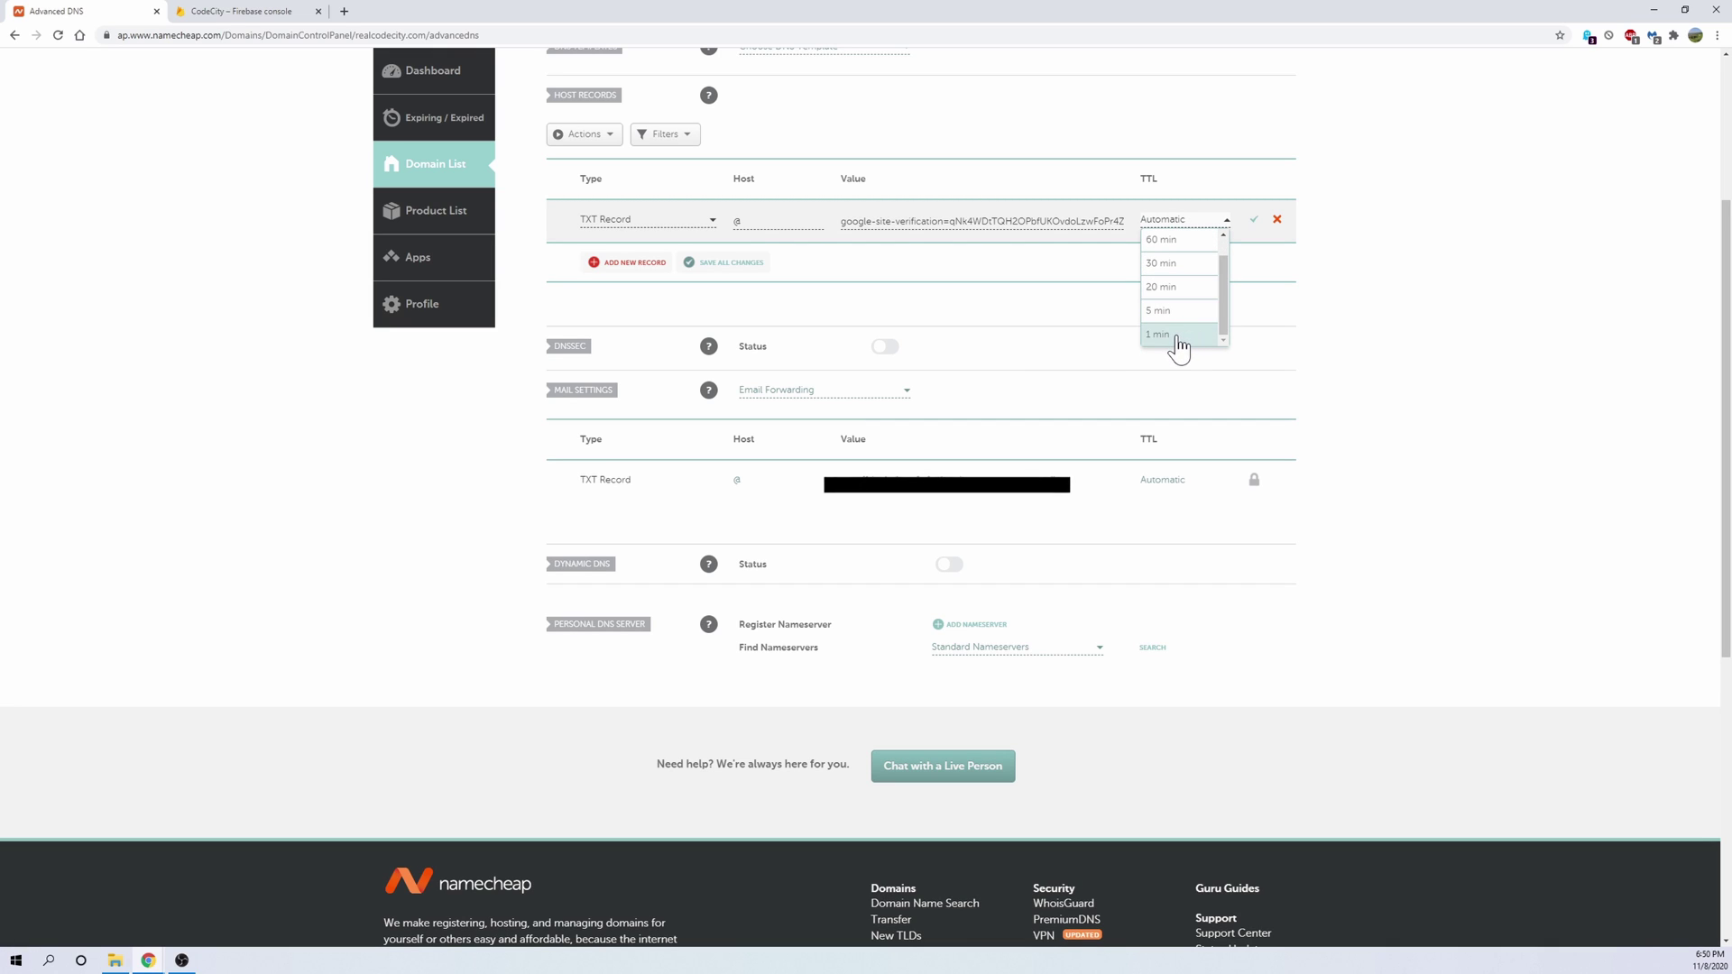
pyautogui.scroll(4, 1172, 270)
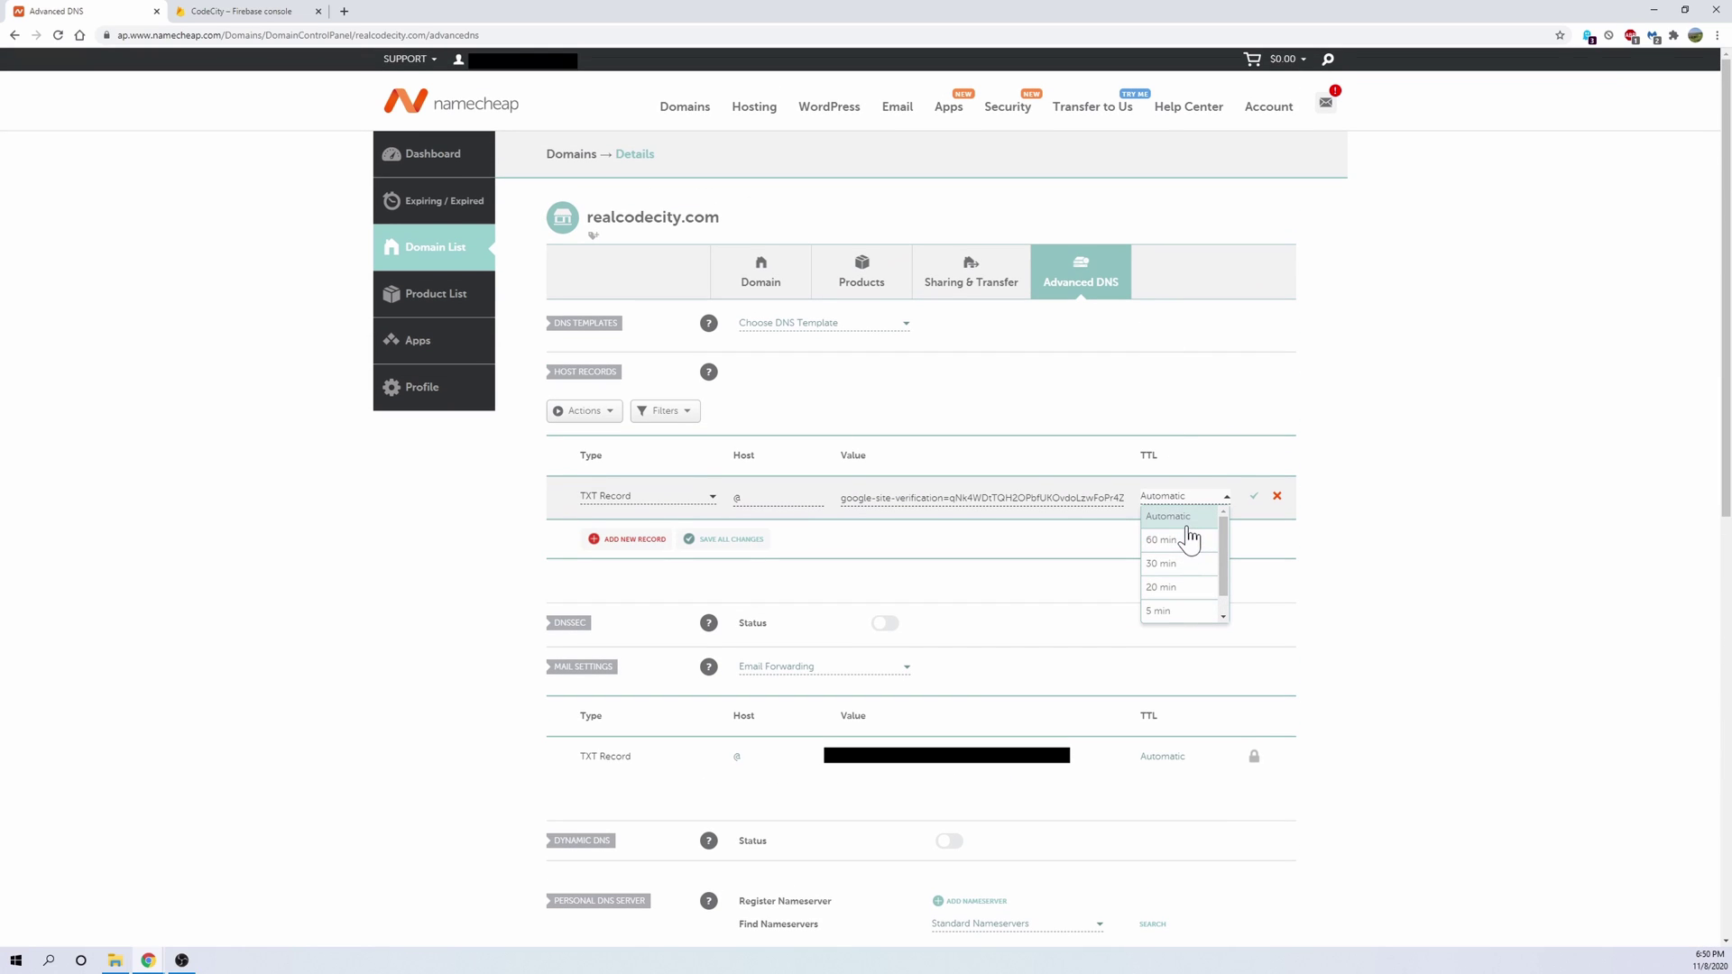
pyautogui.click(1185, 517)
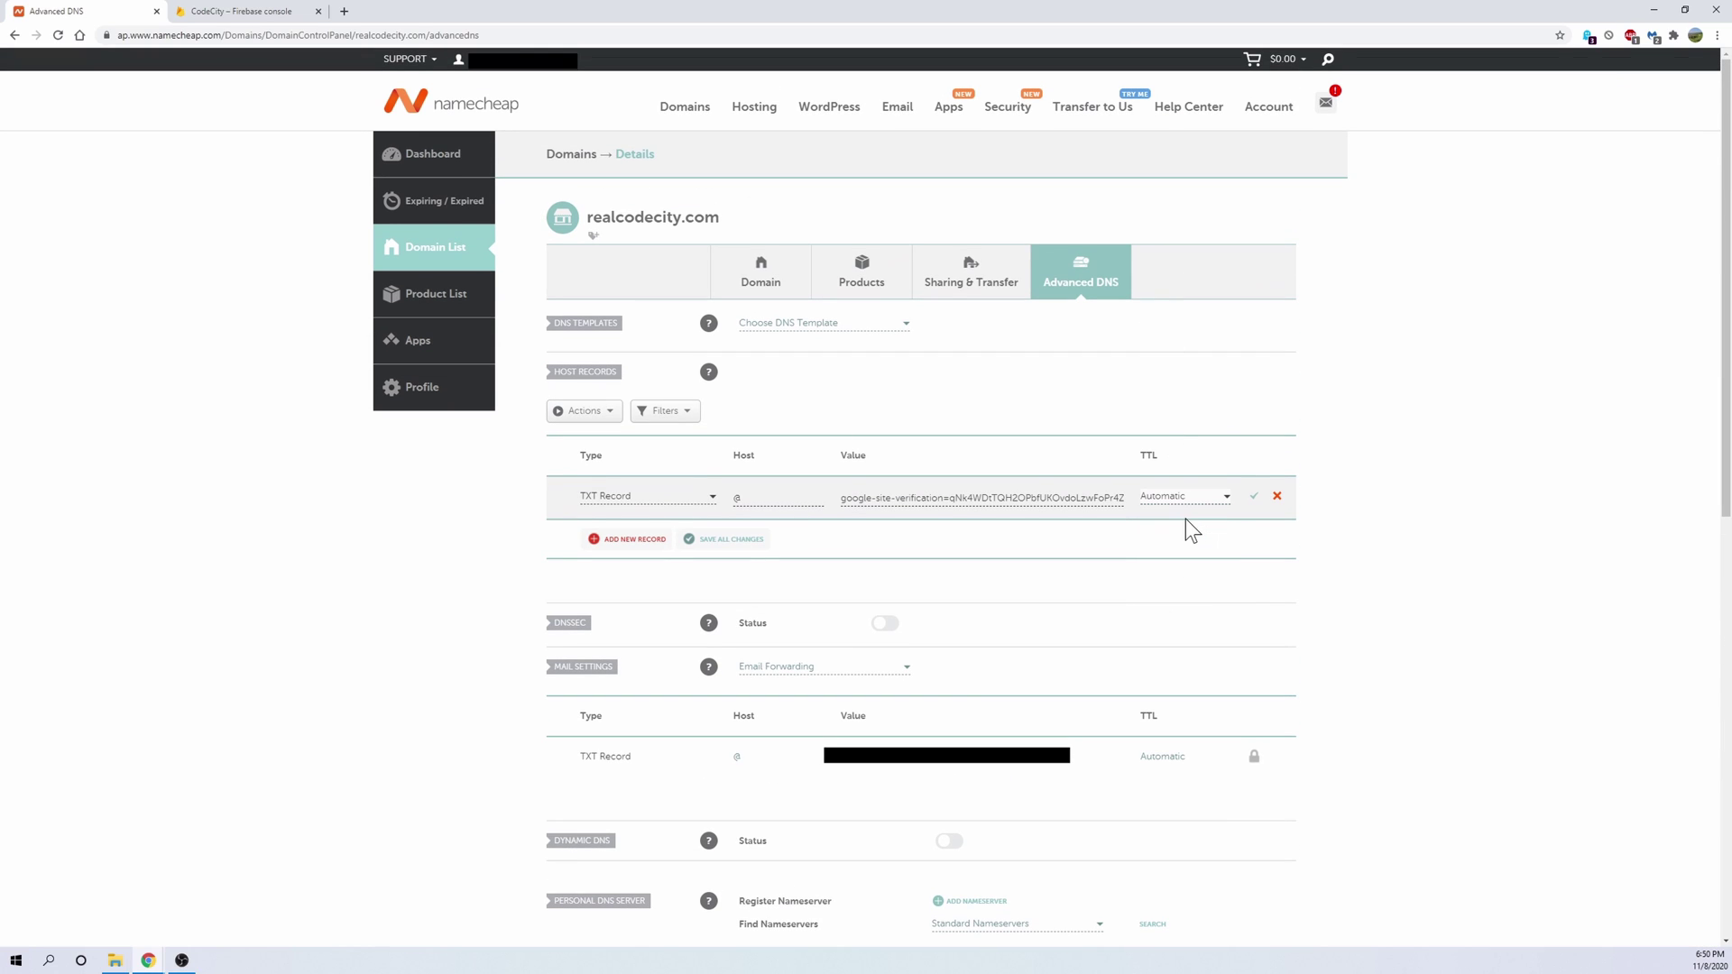
pyautogui.click(1253, 496)
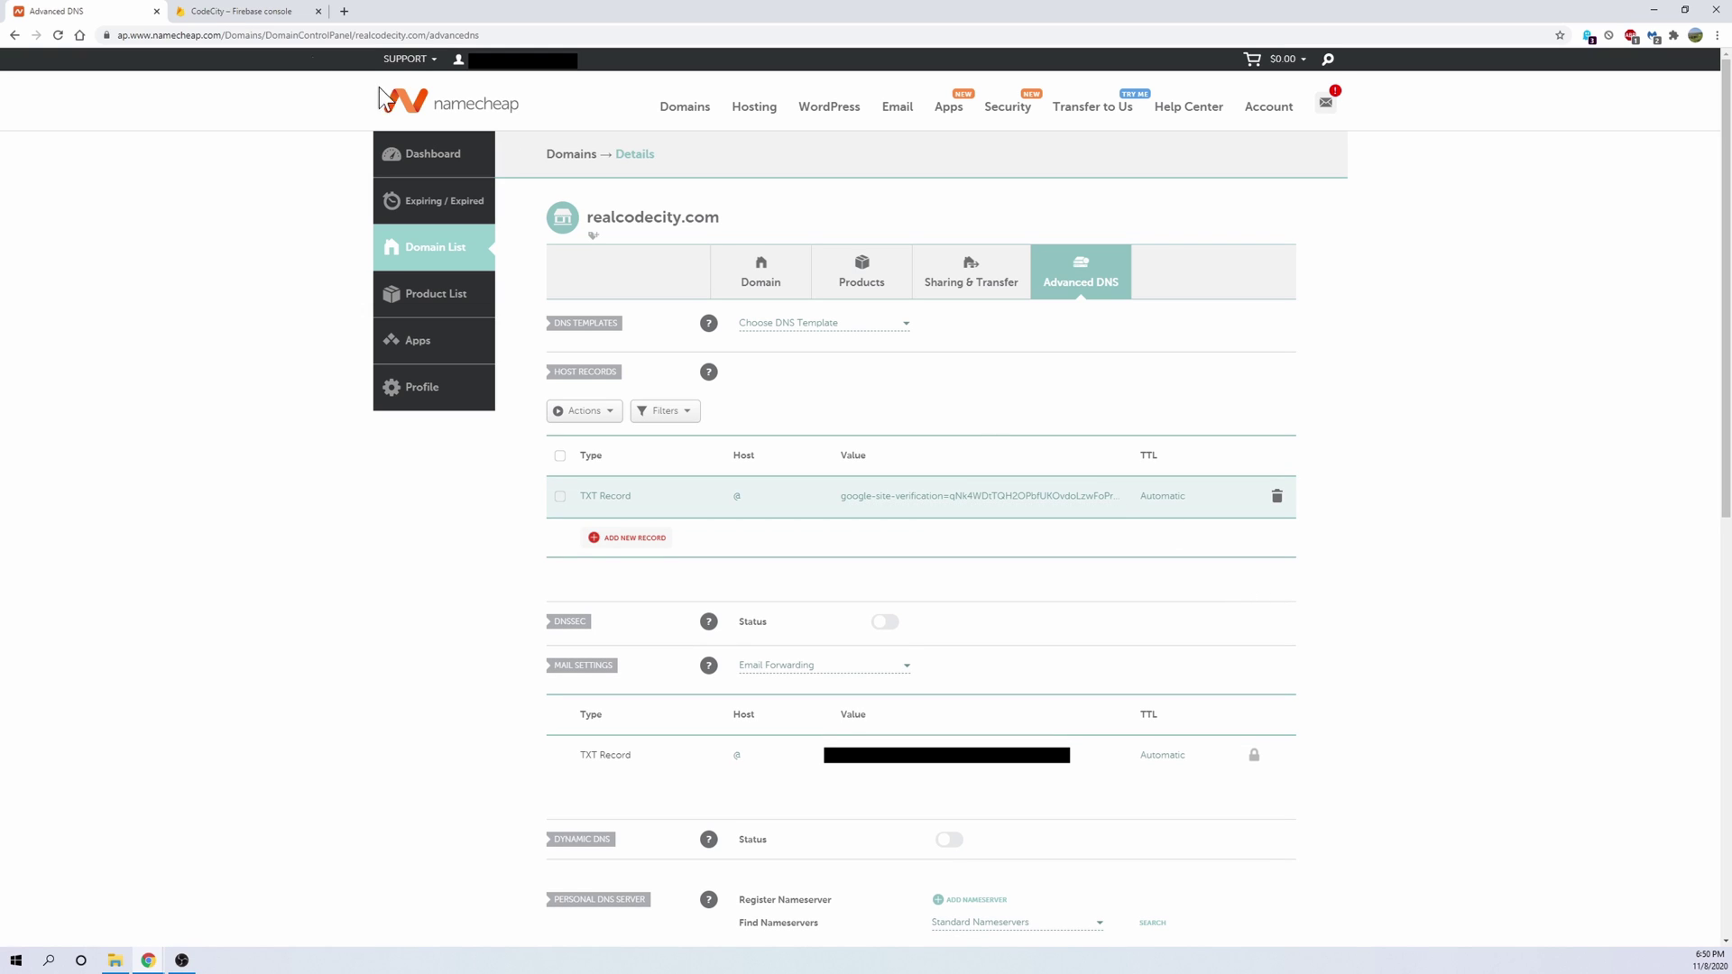
# Verify realcodecity.com ownership in Firebase, retrying once, and copy A record 151.101.1.195.
pyautogui.click(245, 13)
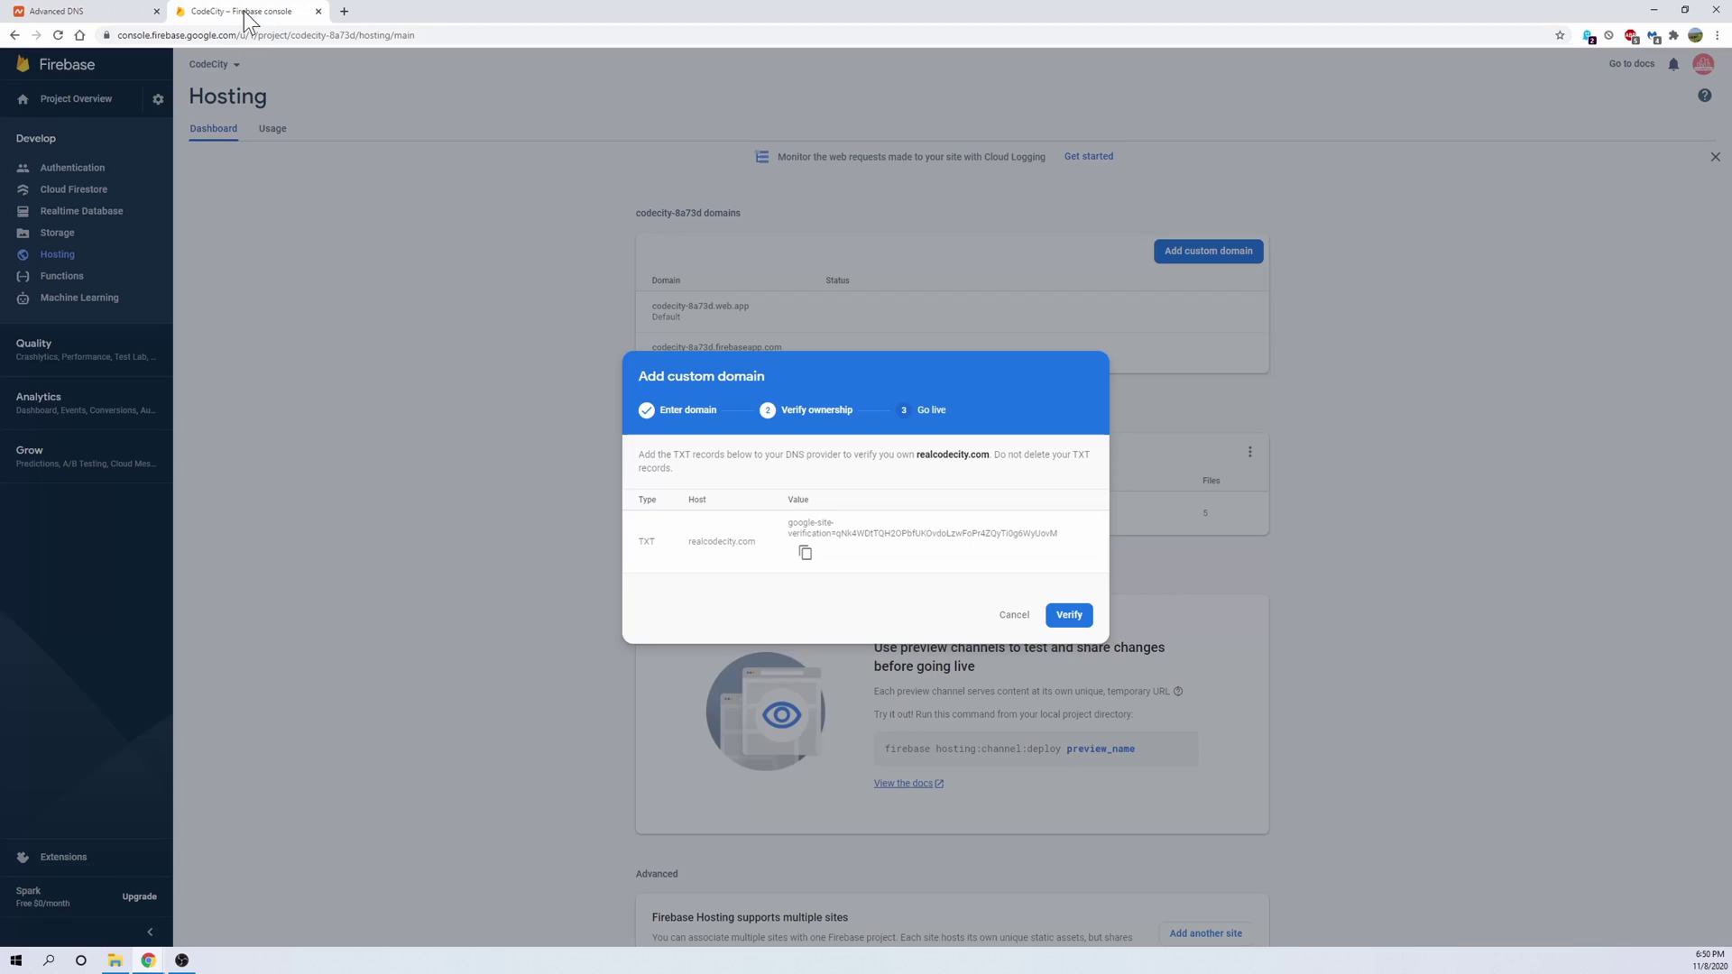
pyautogui.click(1070, 616)
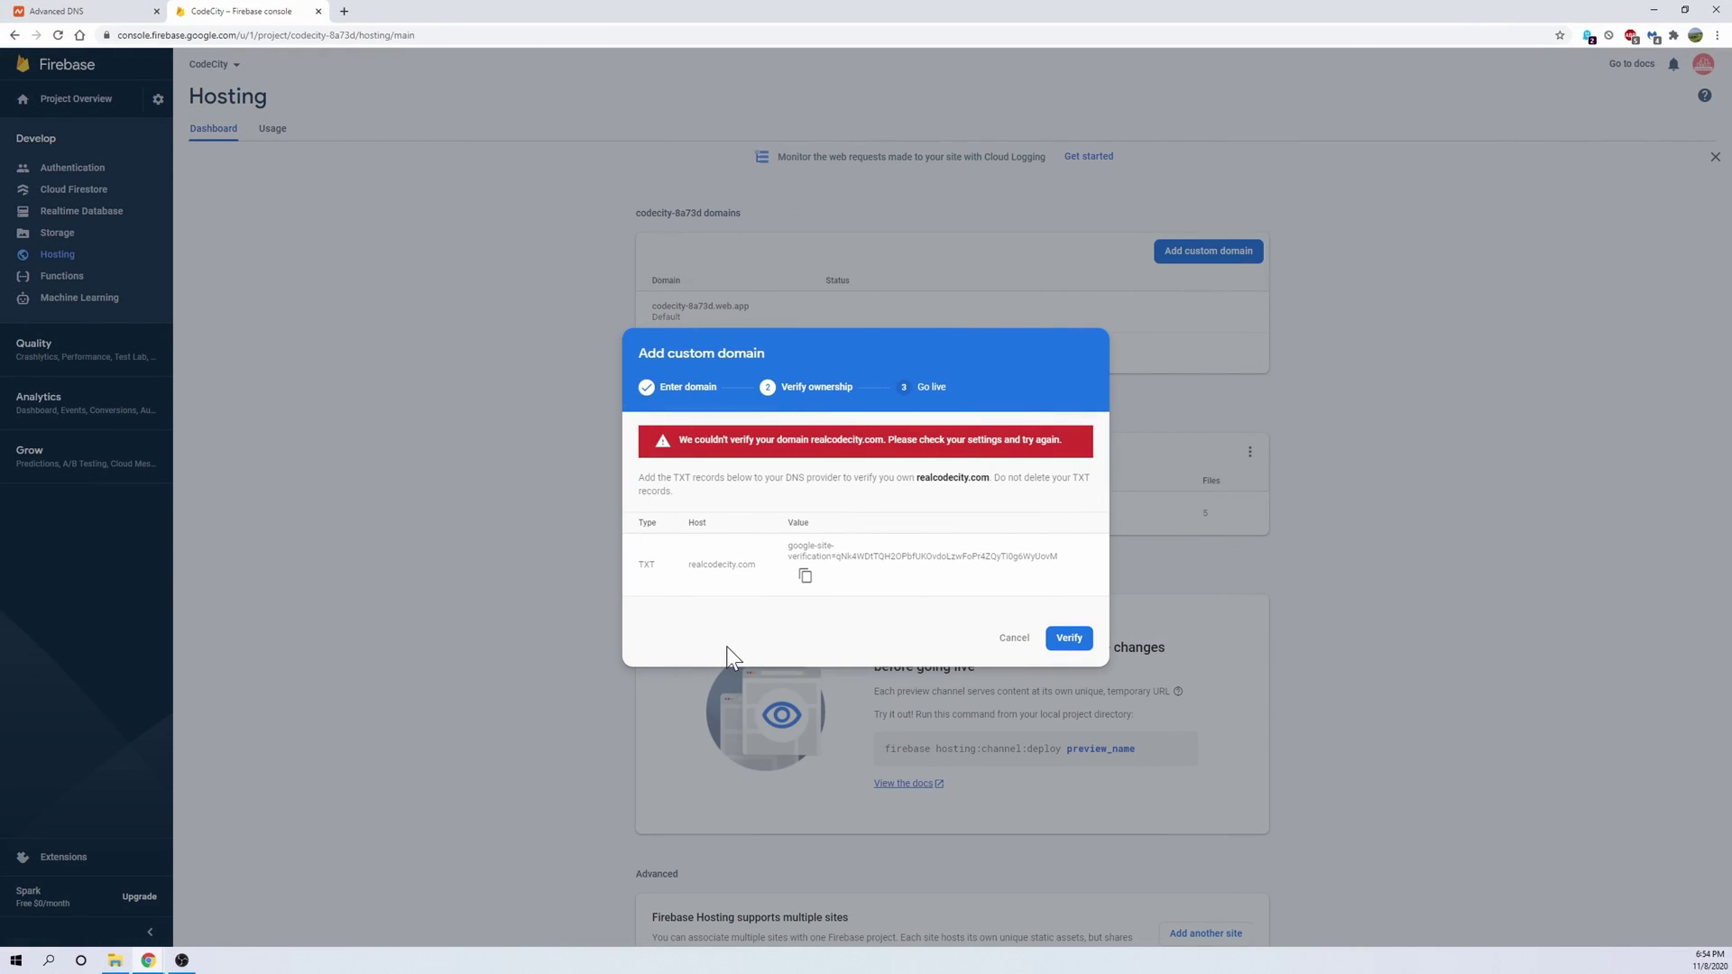
pyautogui.click(1068, 637)
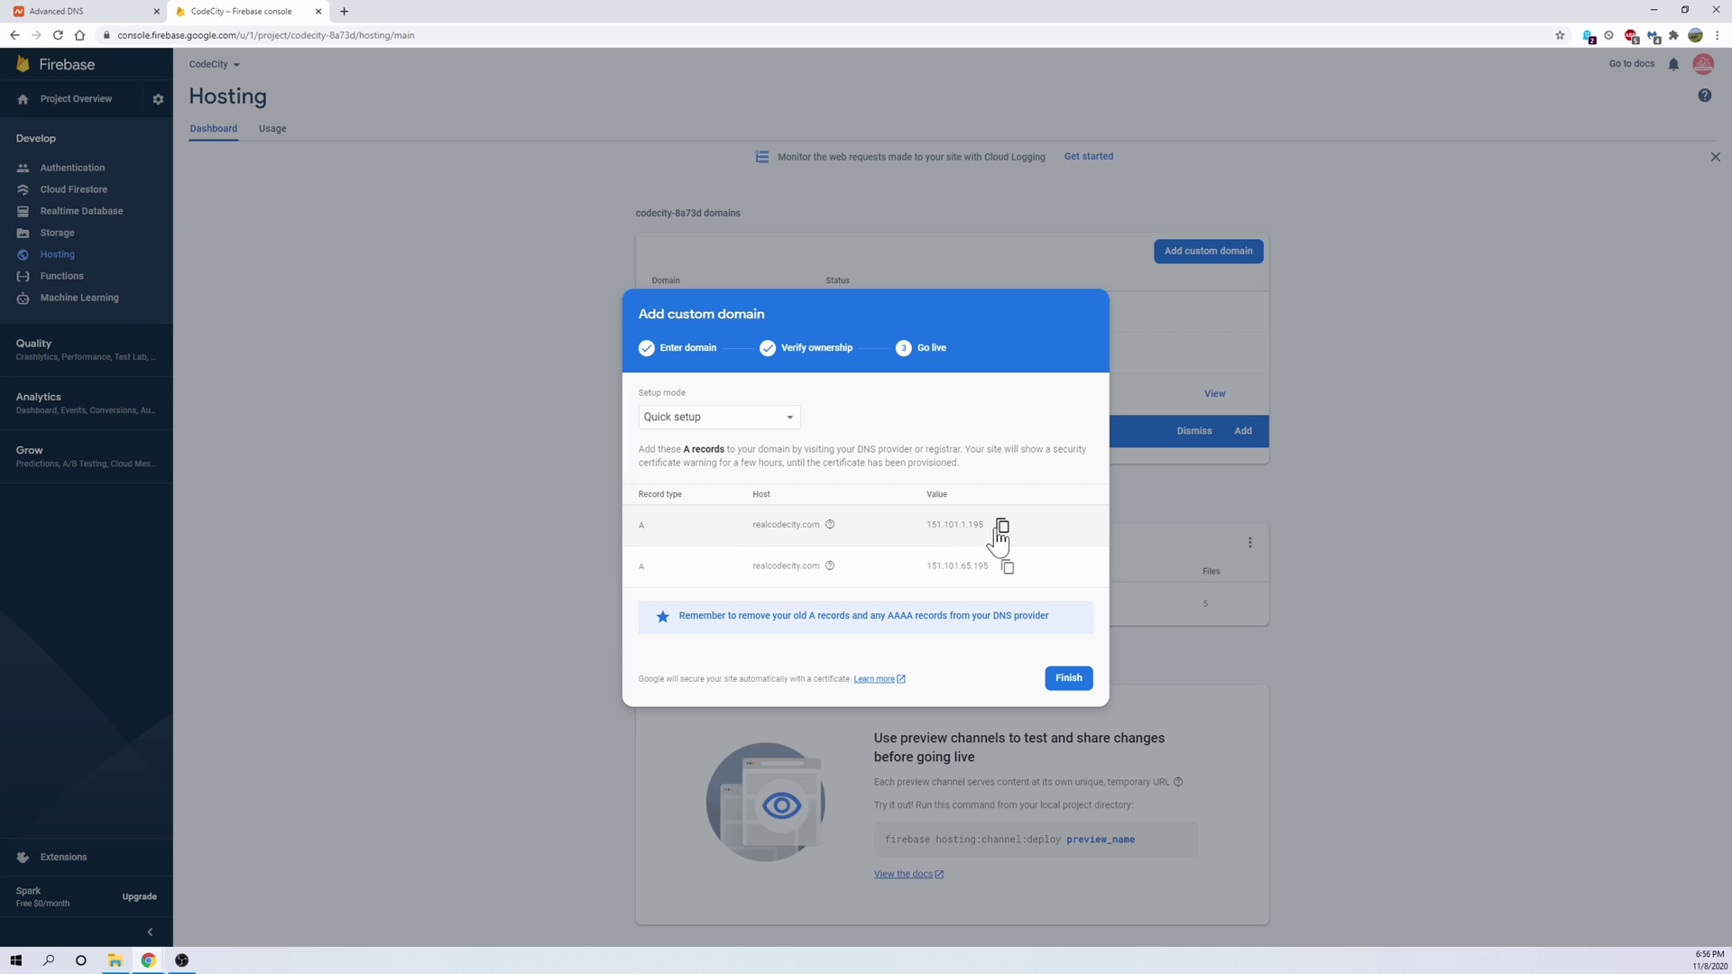
pyautogui.click(1002, 525)
# Add an @ A record pointing to 151.101.1.195 with 1 min TTL.
pyautogui.click(136, 13)
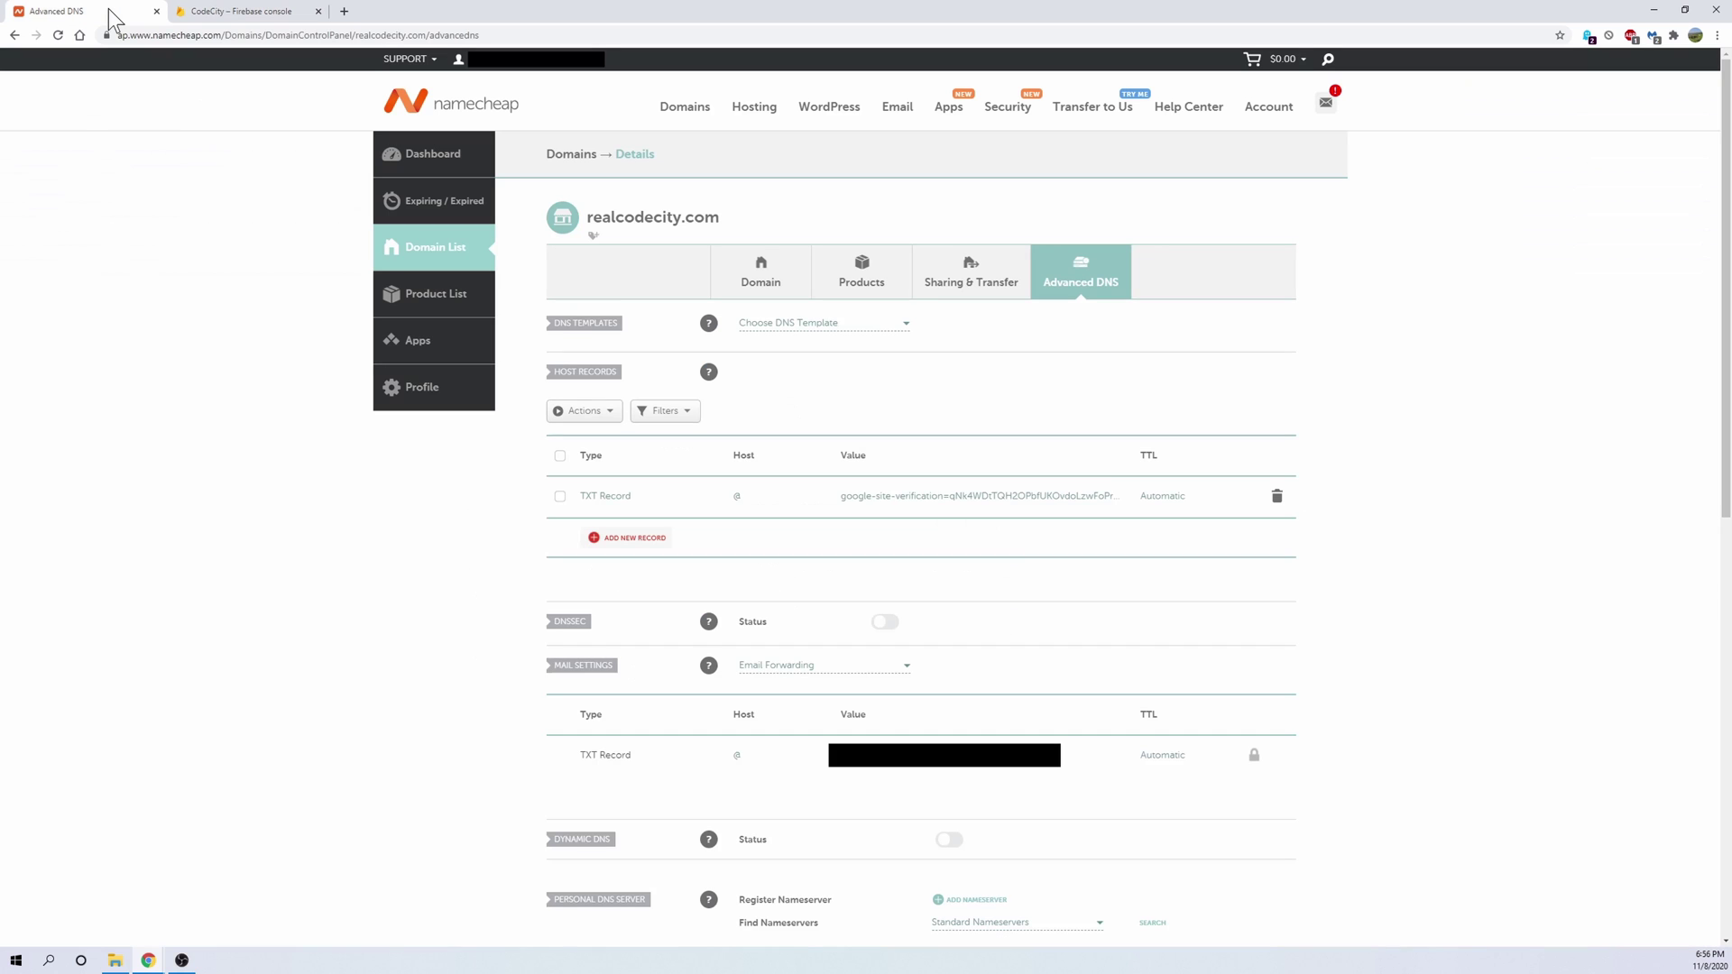
pyautogui.click(622, 540)
pyautogui.scroll(-3, 620, 551)
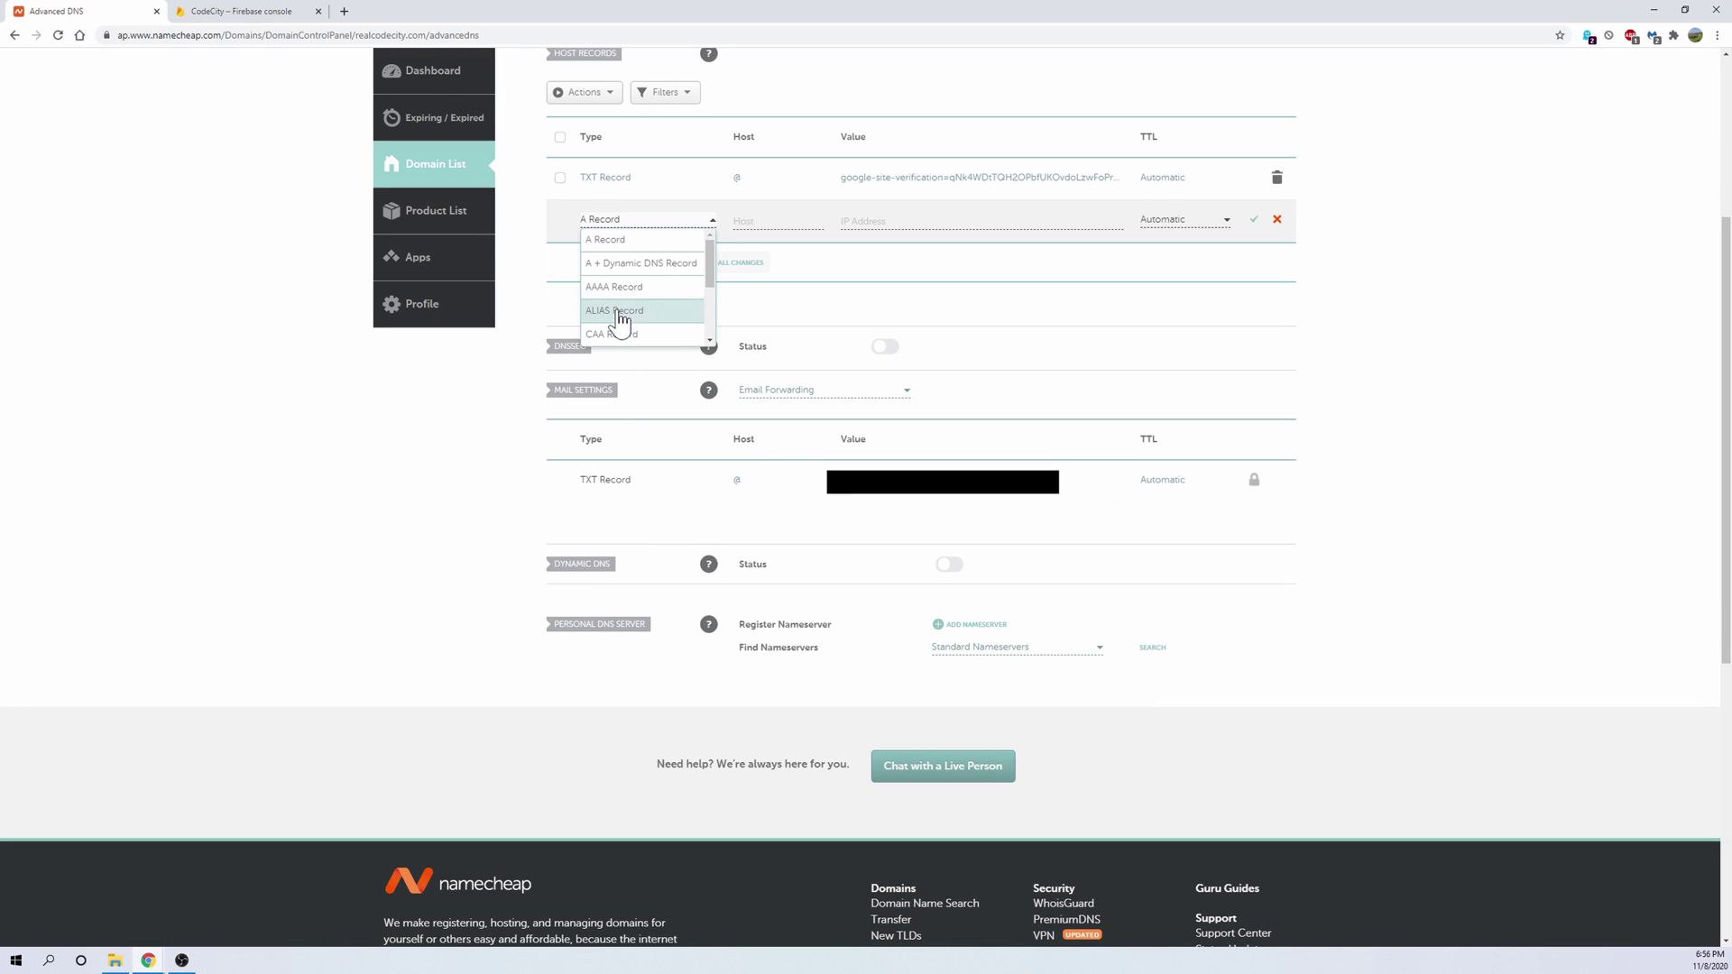
pyautogui.click(613, 241)
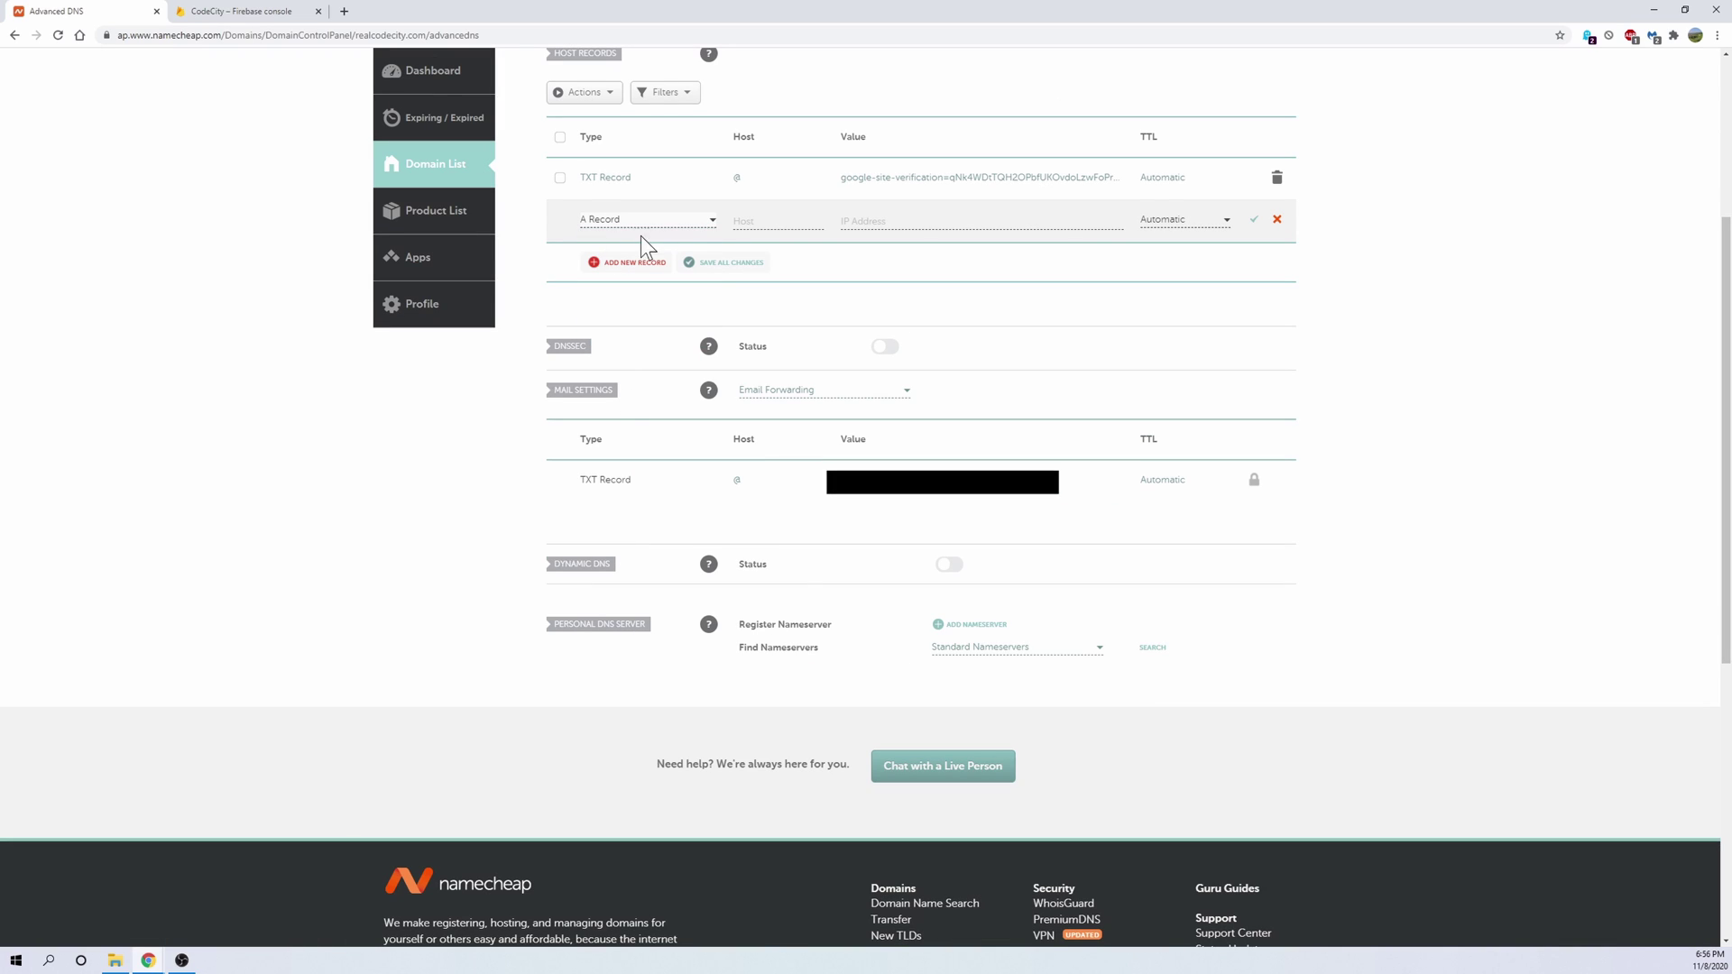
pyautogui.click(749, 221)
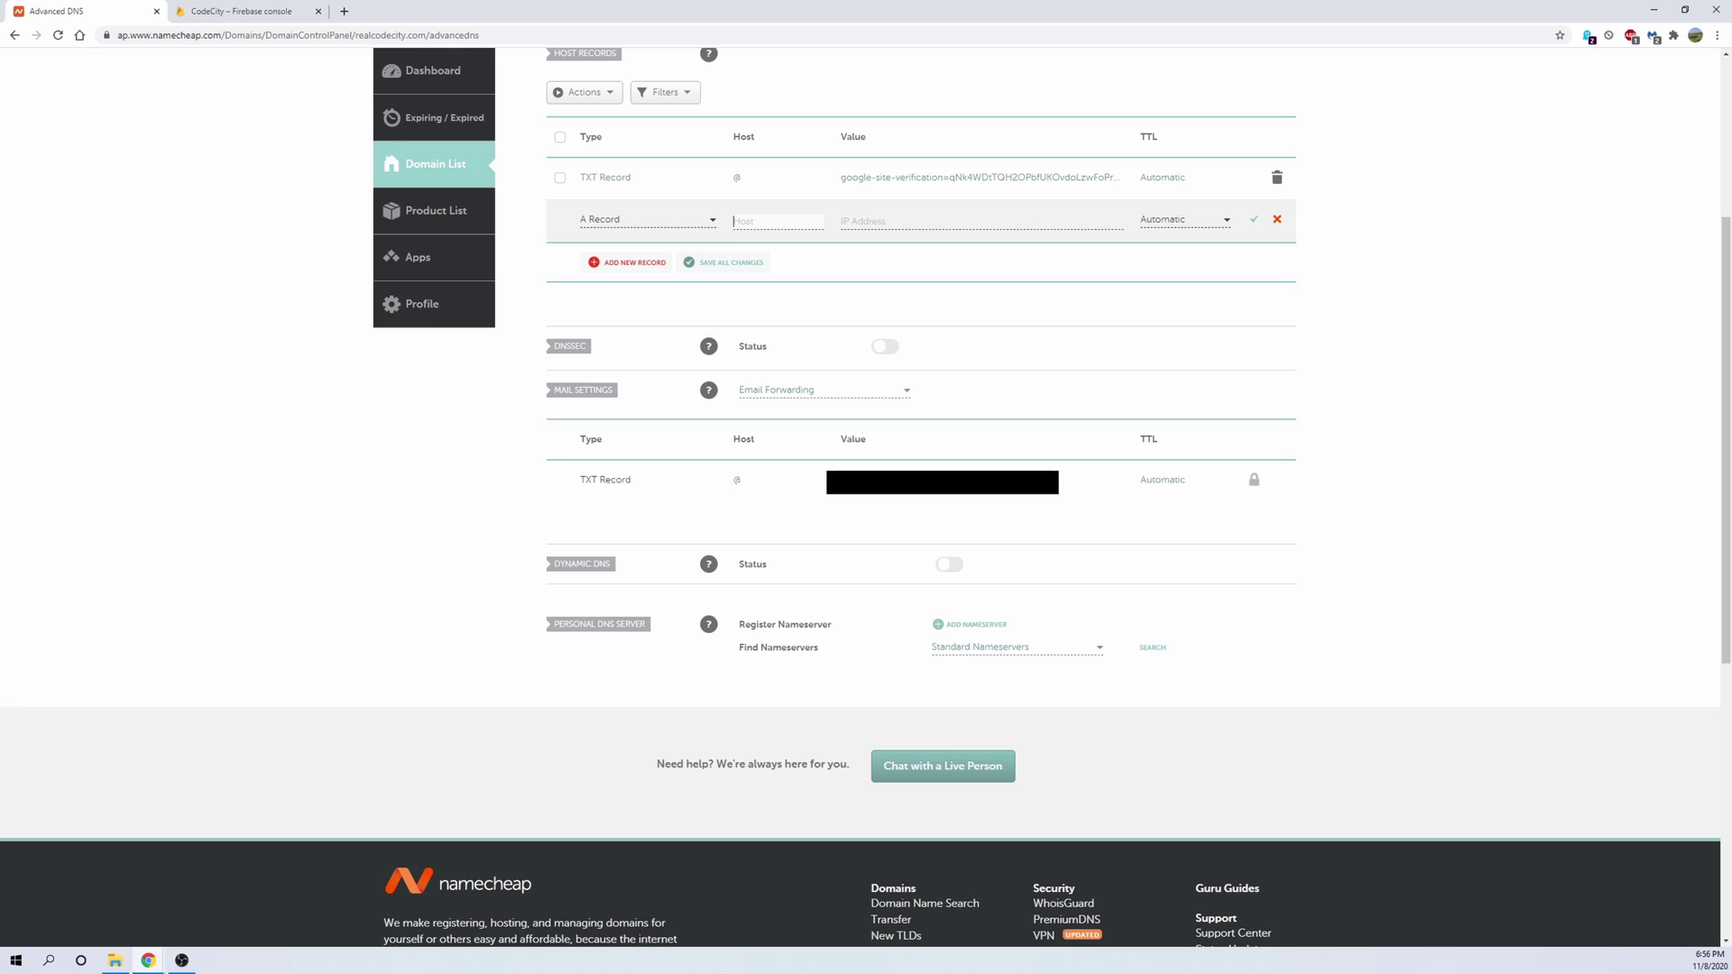
pyautogui.write('@')
pyautogui.click(862, 216)
pyautogui.hotkey('ctrl', 'v')
pyautogui.click(1199, 225)
pyautogui.scroll(-3, 1209, 271)
pyautogui.click(1173, 334)
pyautogui.click(1253, 220)
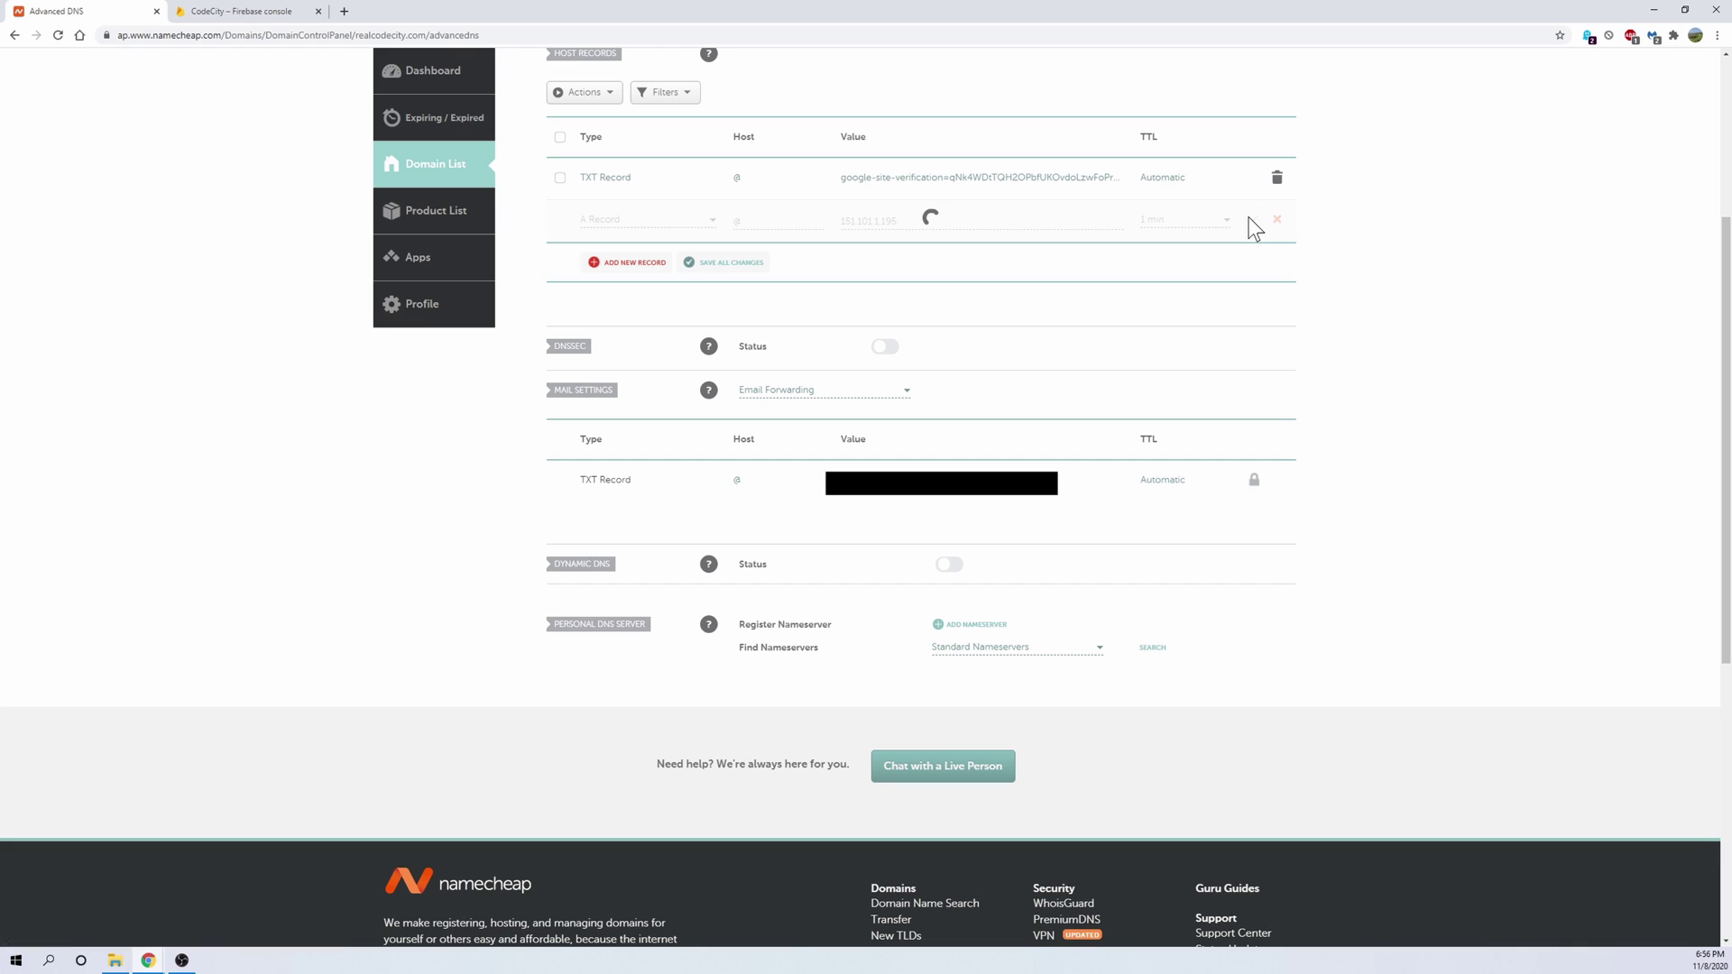
# Add a www A record pointing to 151.101.1.195 with 1 min TTL.
pyautogui.click(605, 266)
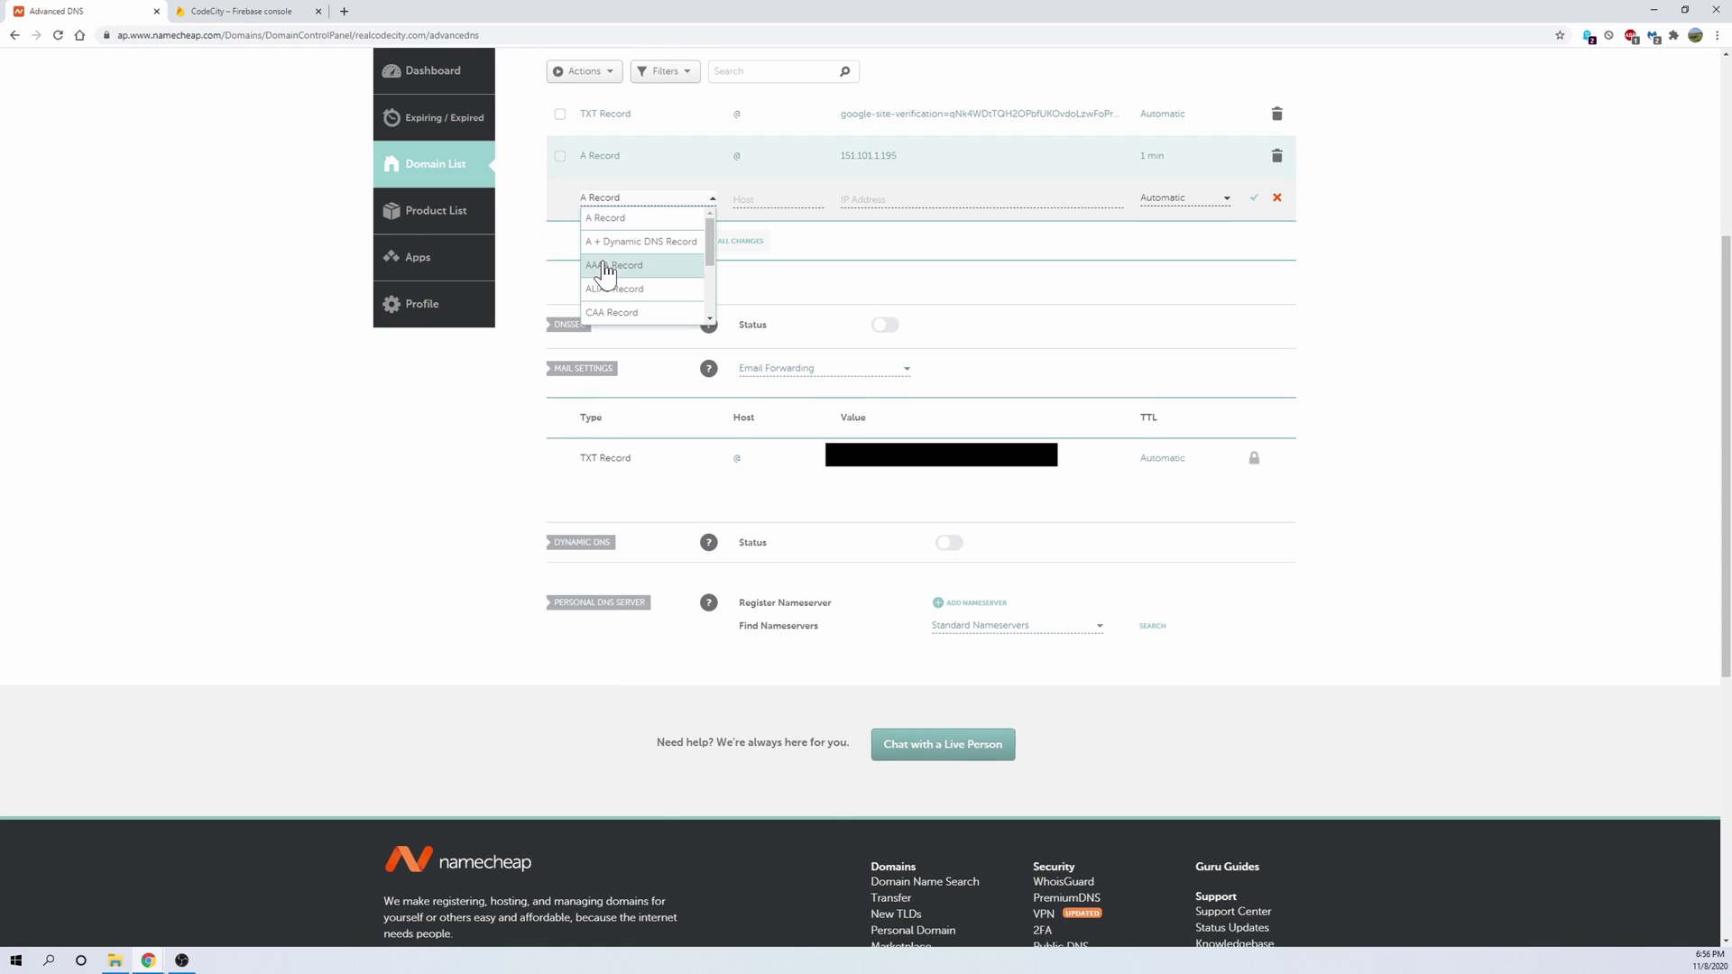
pyautogui.click(608, 222)
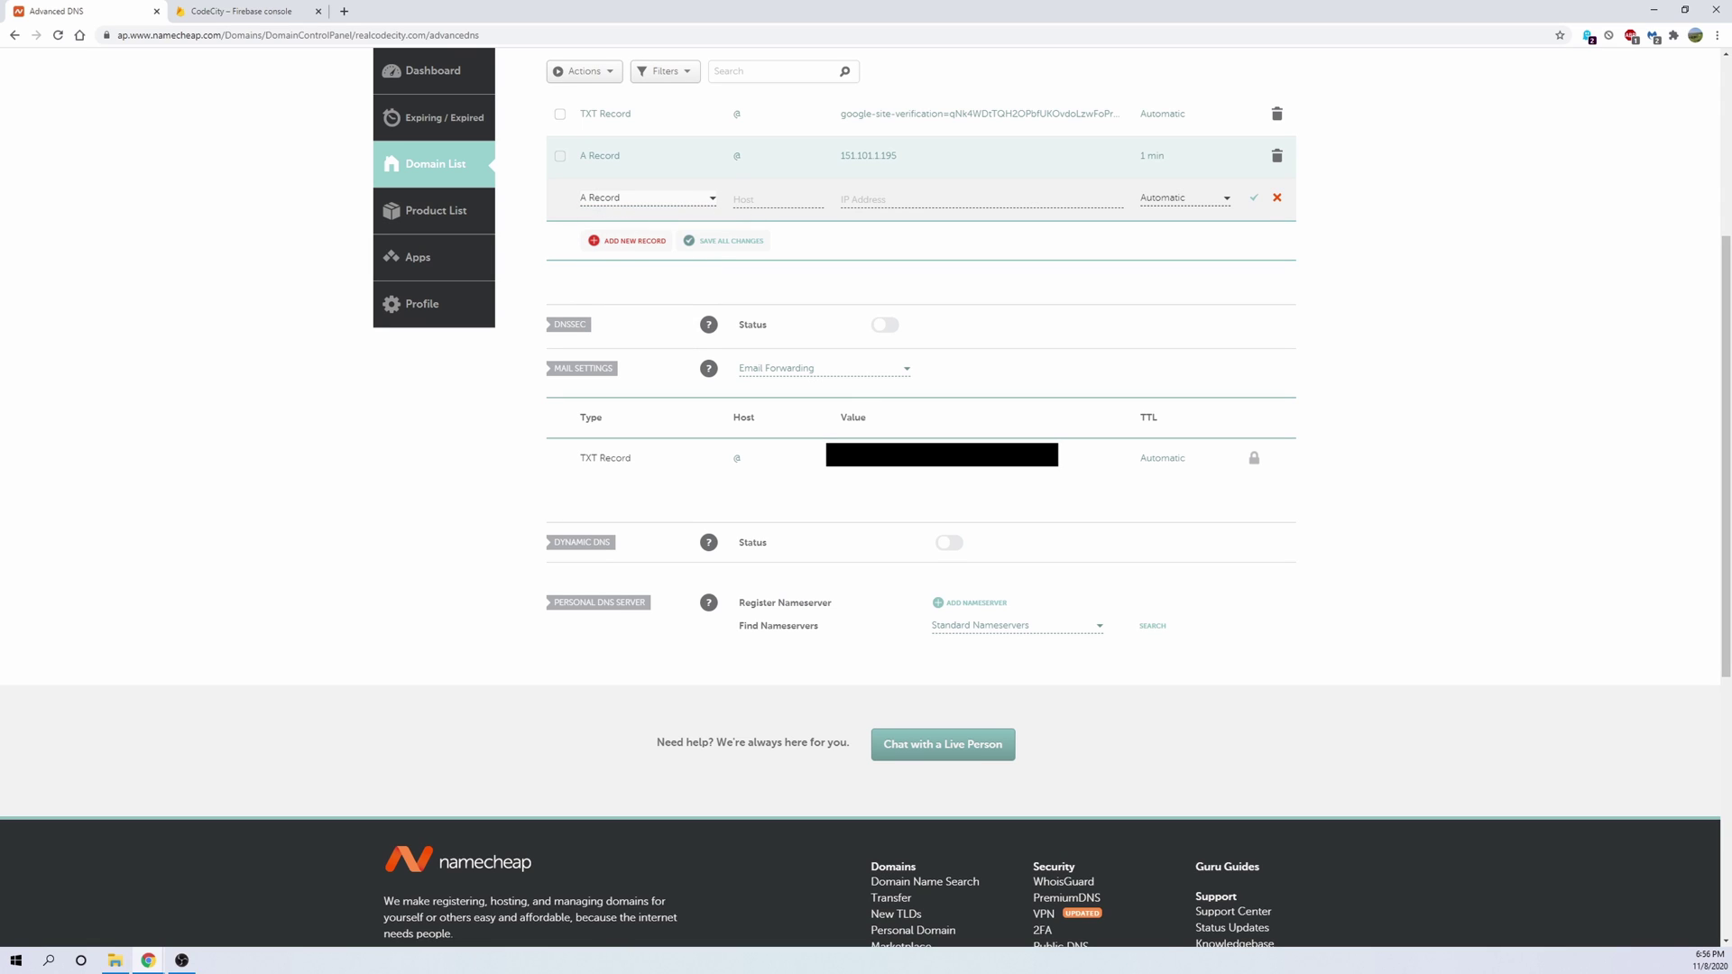
pyautogui.click(734, 199)
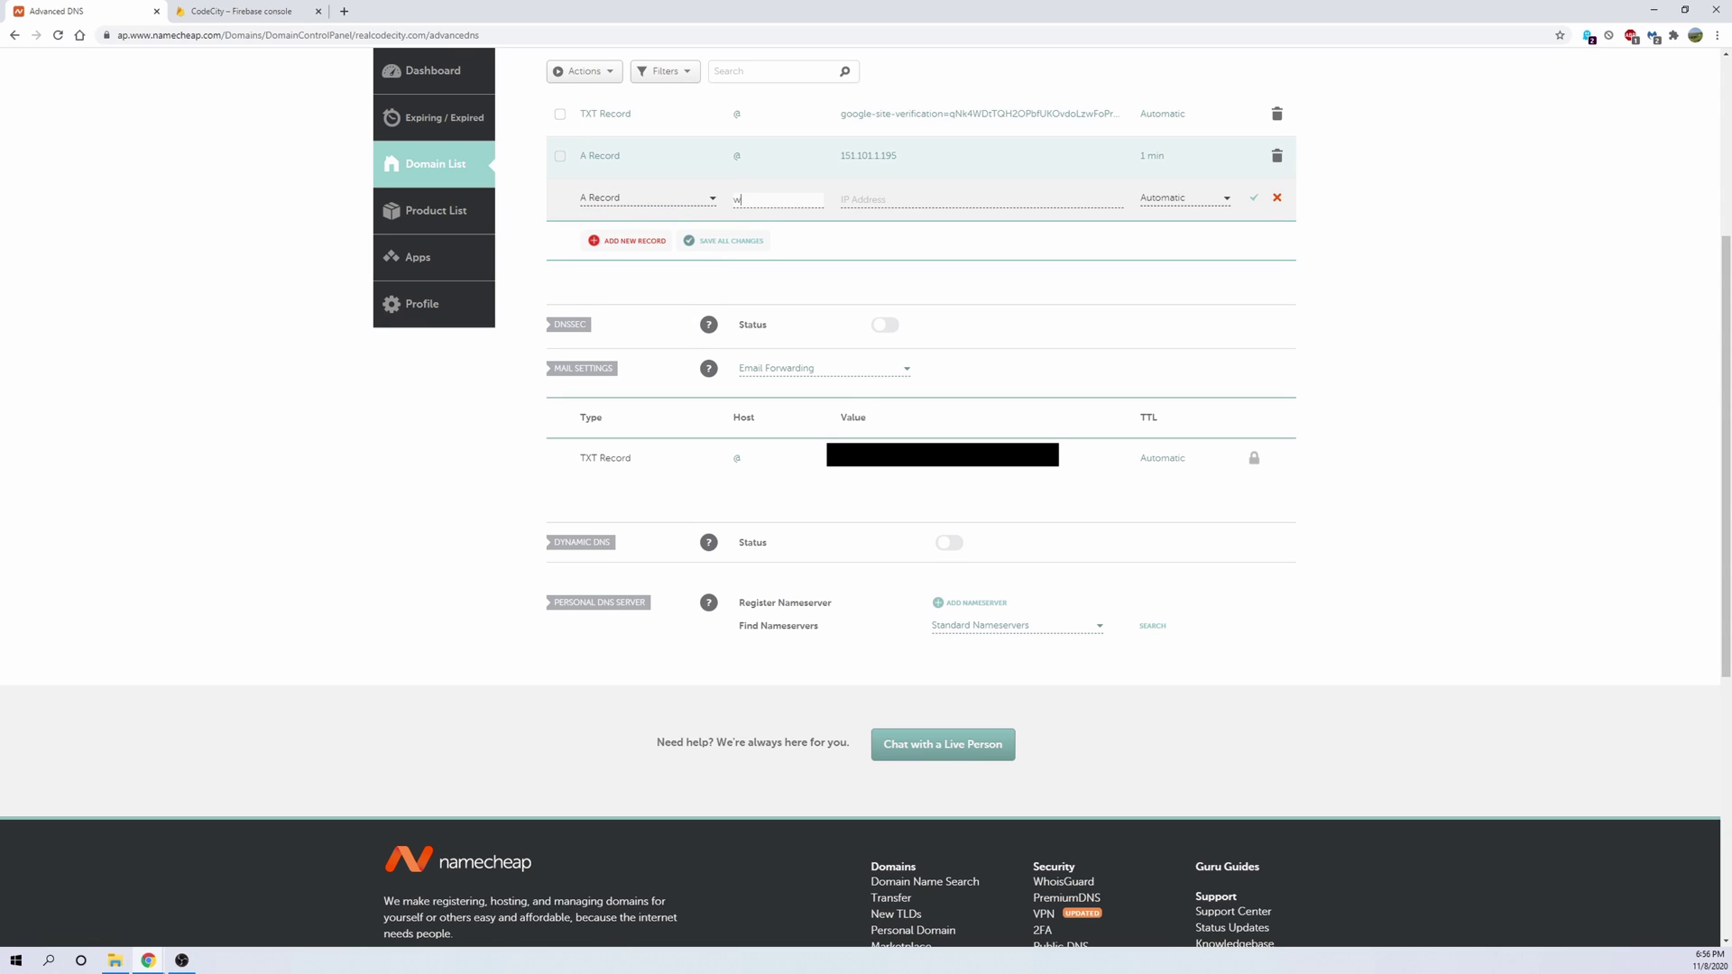
pyautogui.click(981, 200)
pyautogui.write('151.101.1.195')
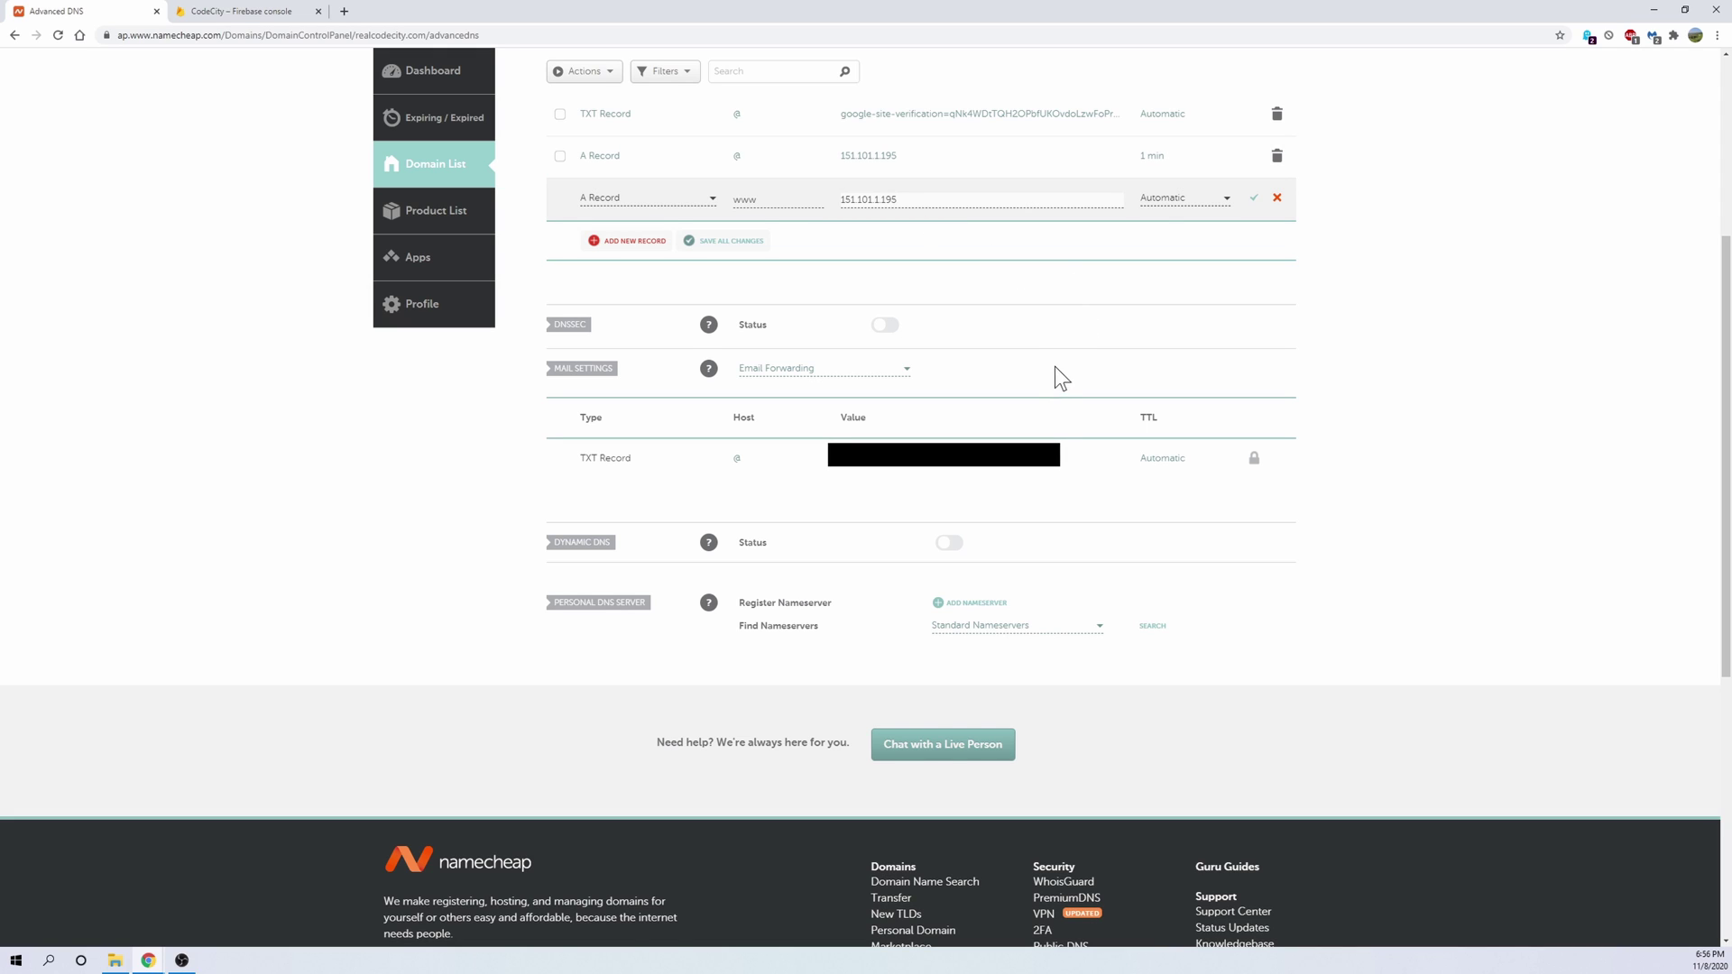
pyautogui.click(1202, 209)
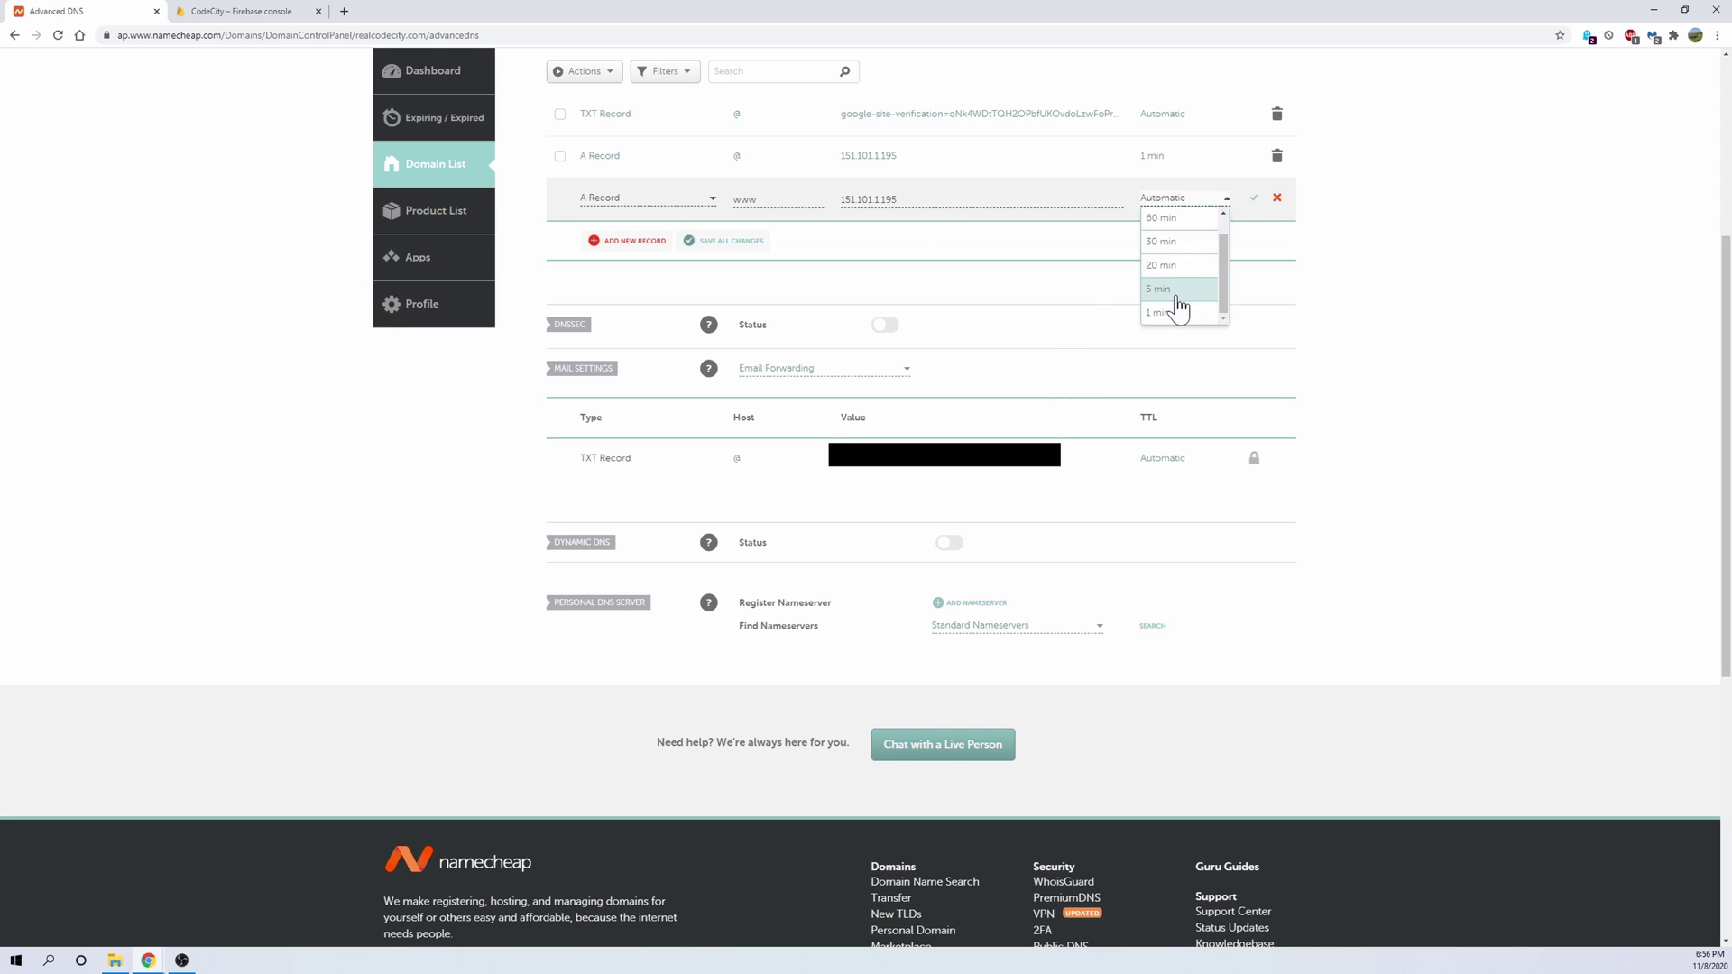
pyautogui.click(1171, 318)
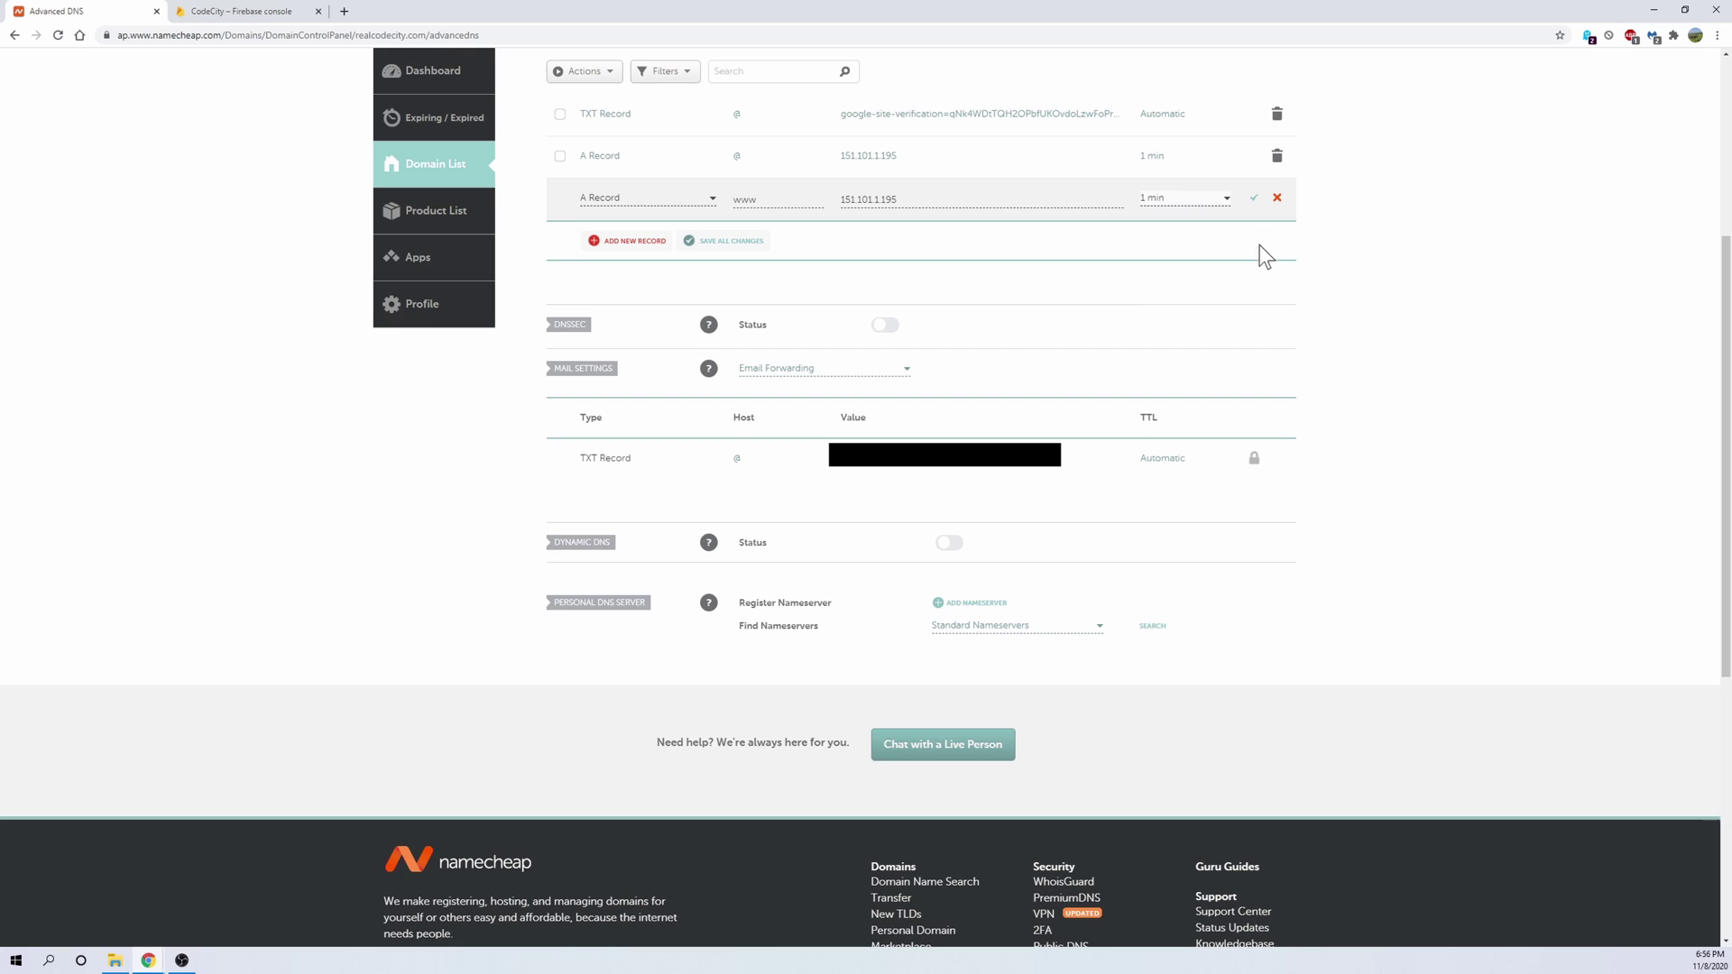
pyautogui.click(1253, 198)
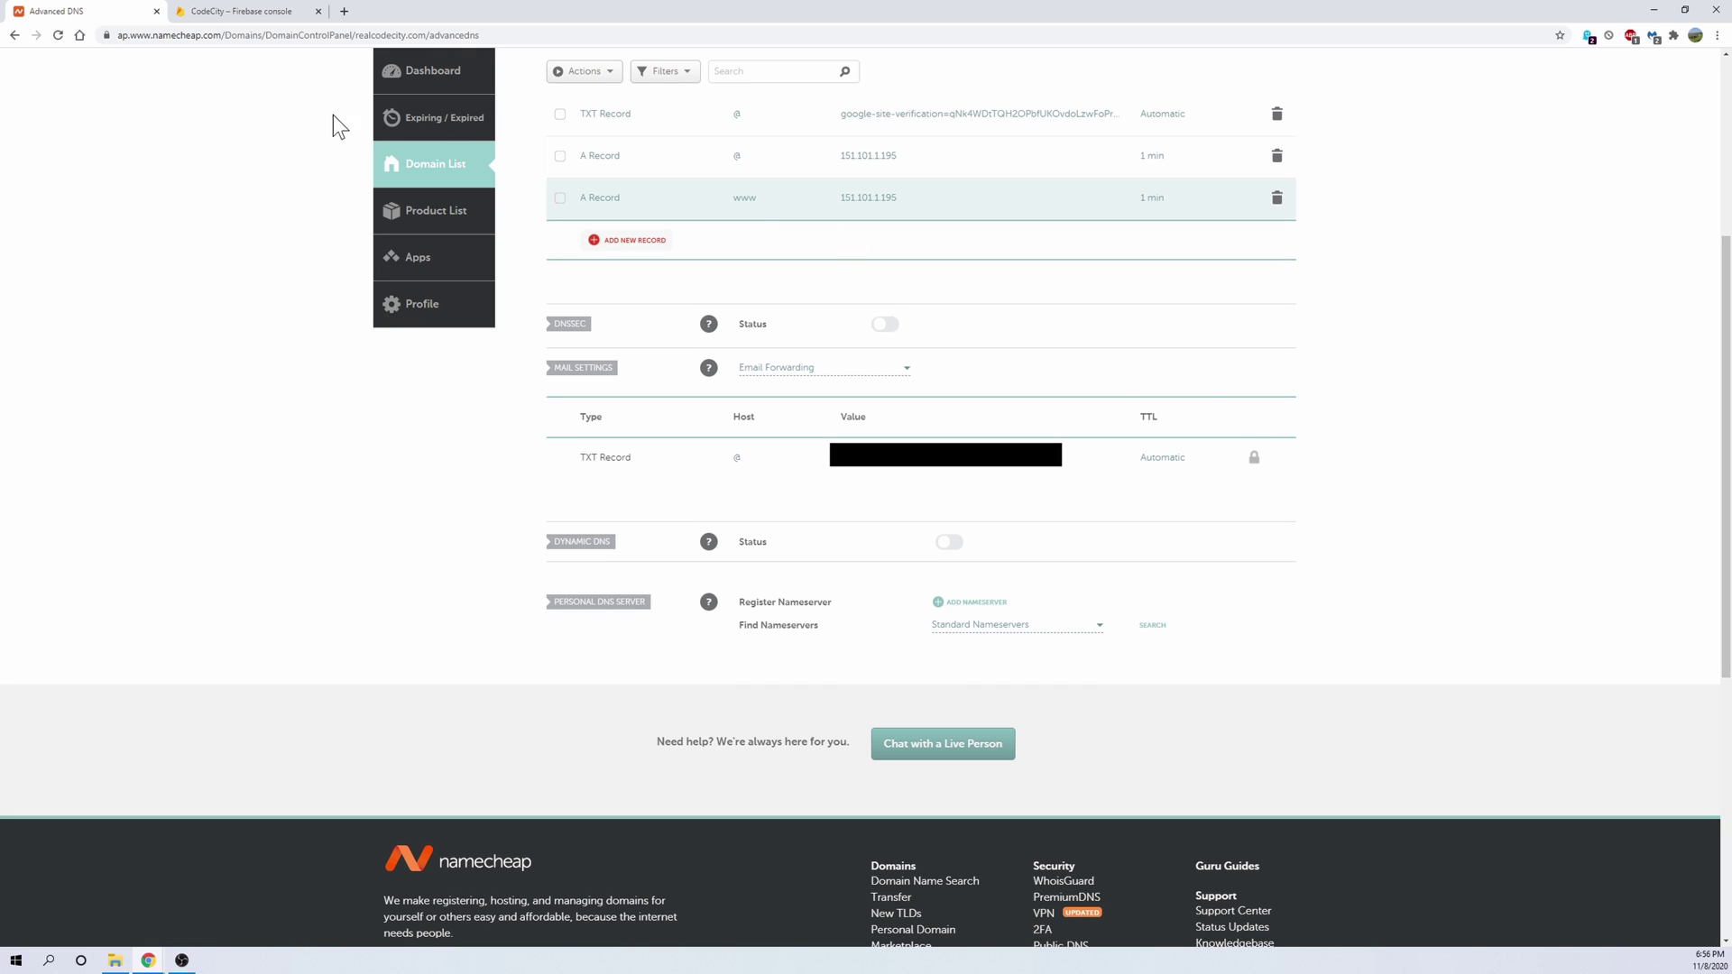
# Copy 151.101.65.195 from Firebase and add it as an @ A record, TTL 1 min.
pyautogui.click(221, 11)
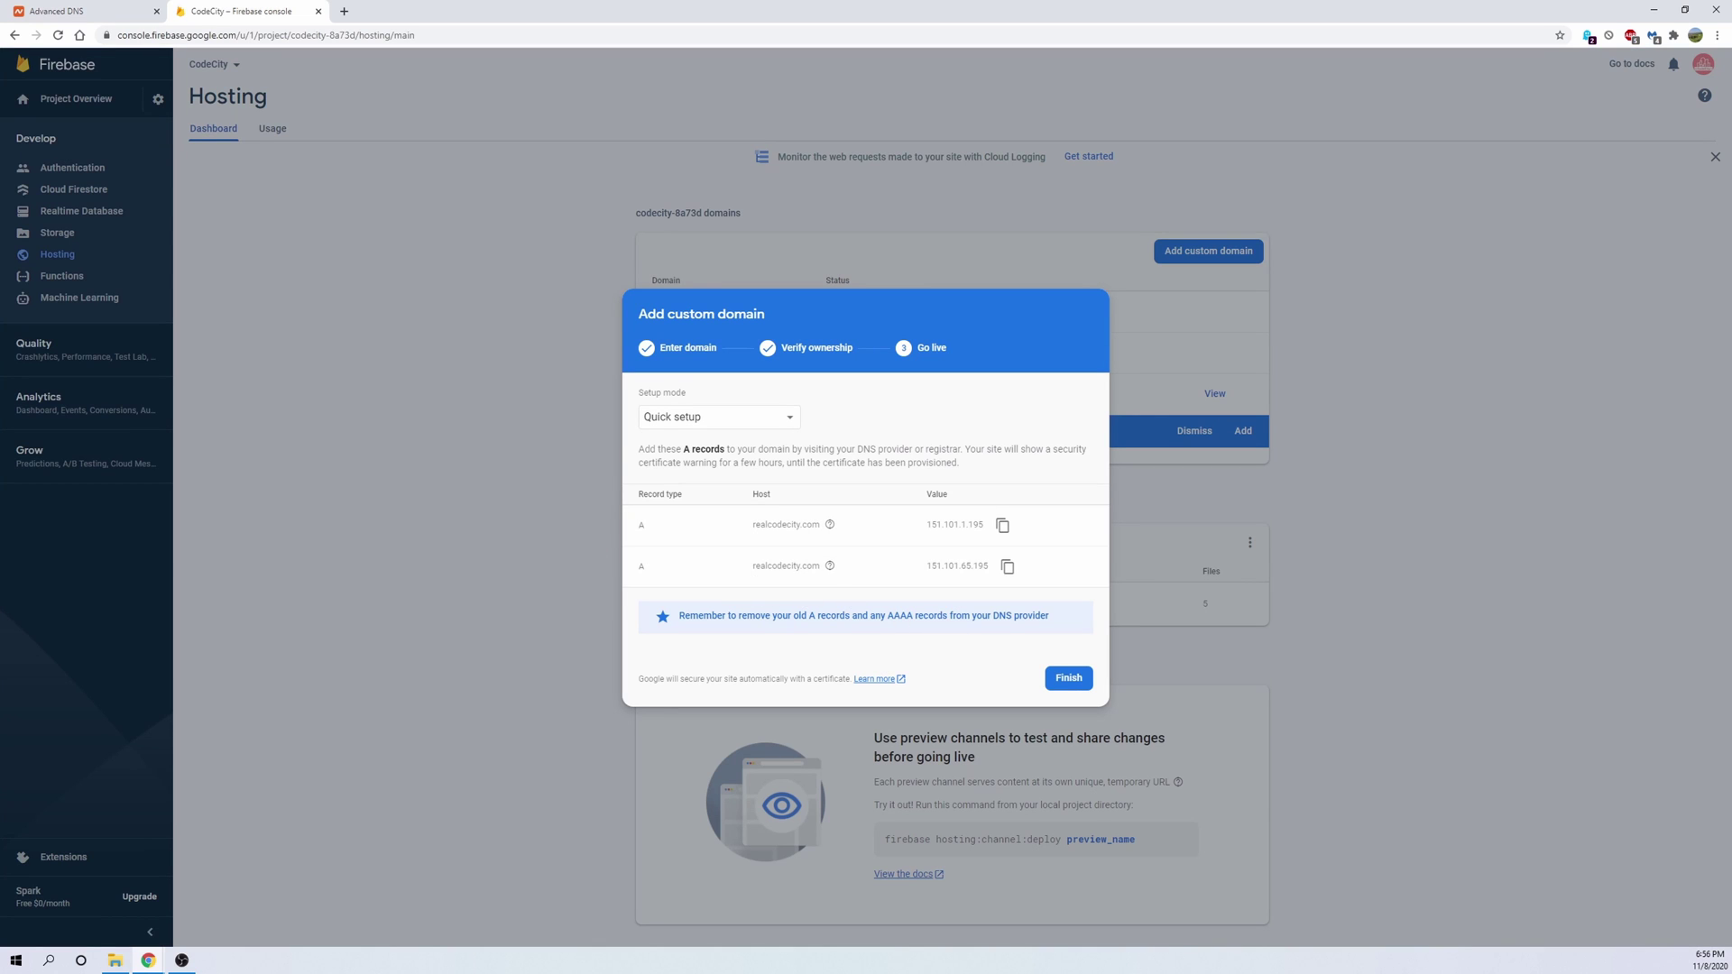
pyautogui.click(1008, 567)
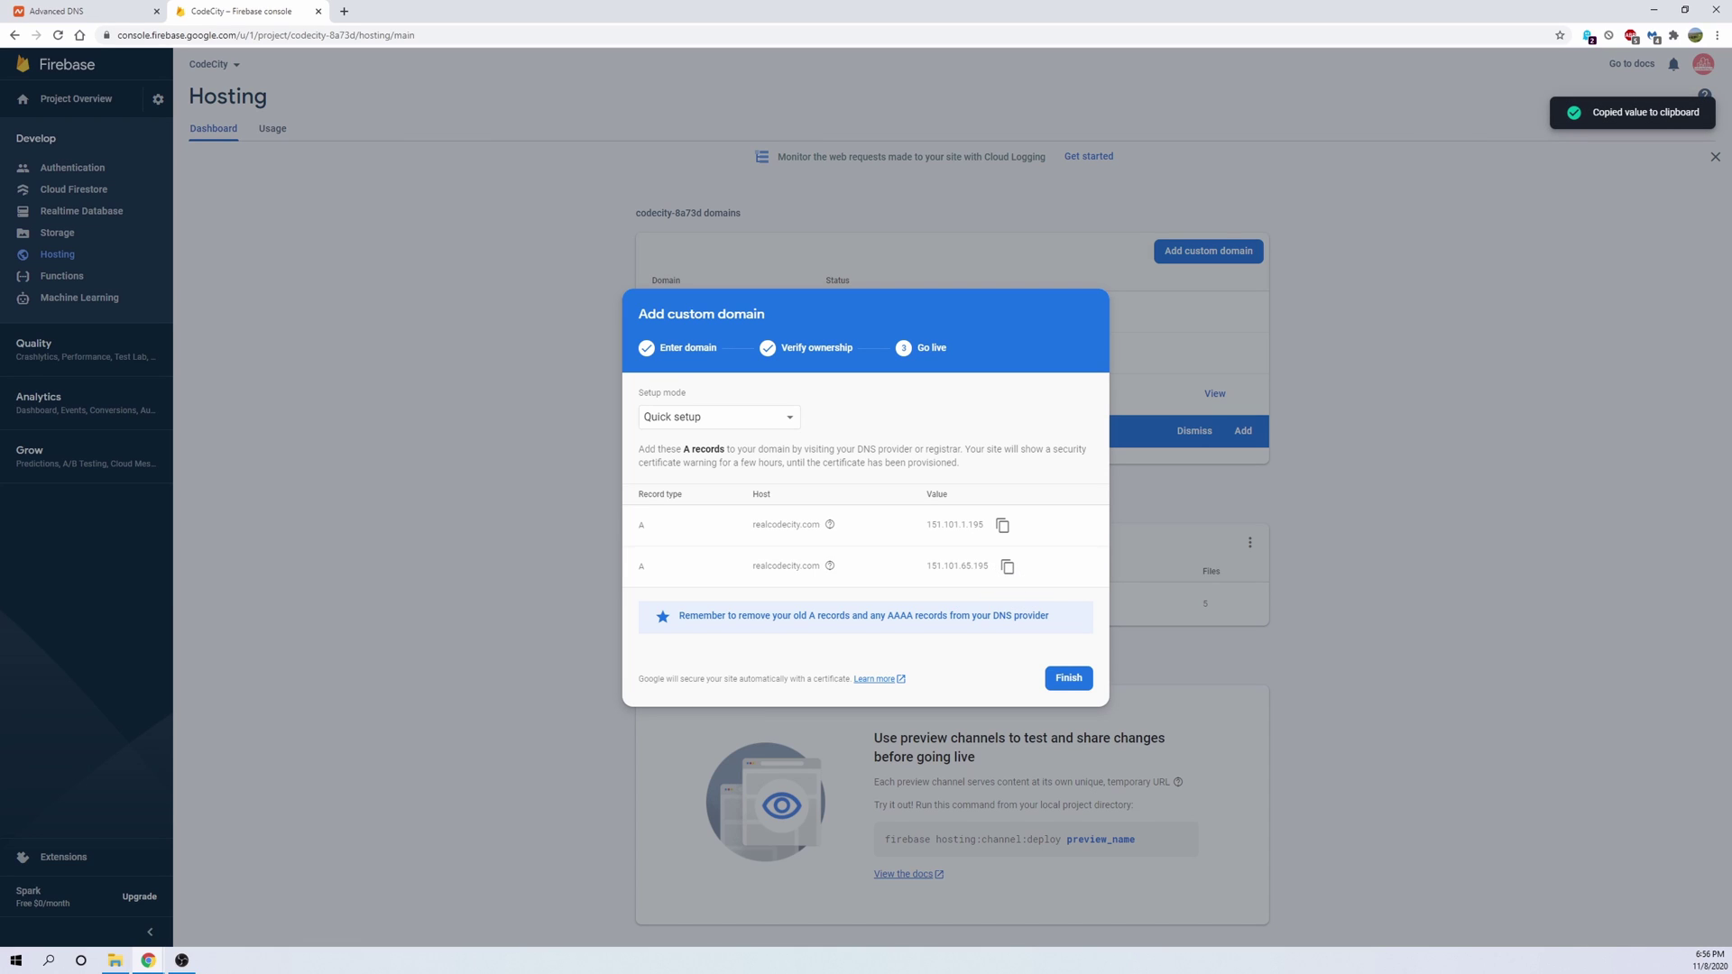
pyautogui.click(83, 11)
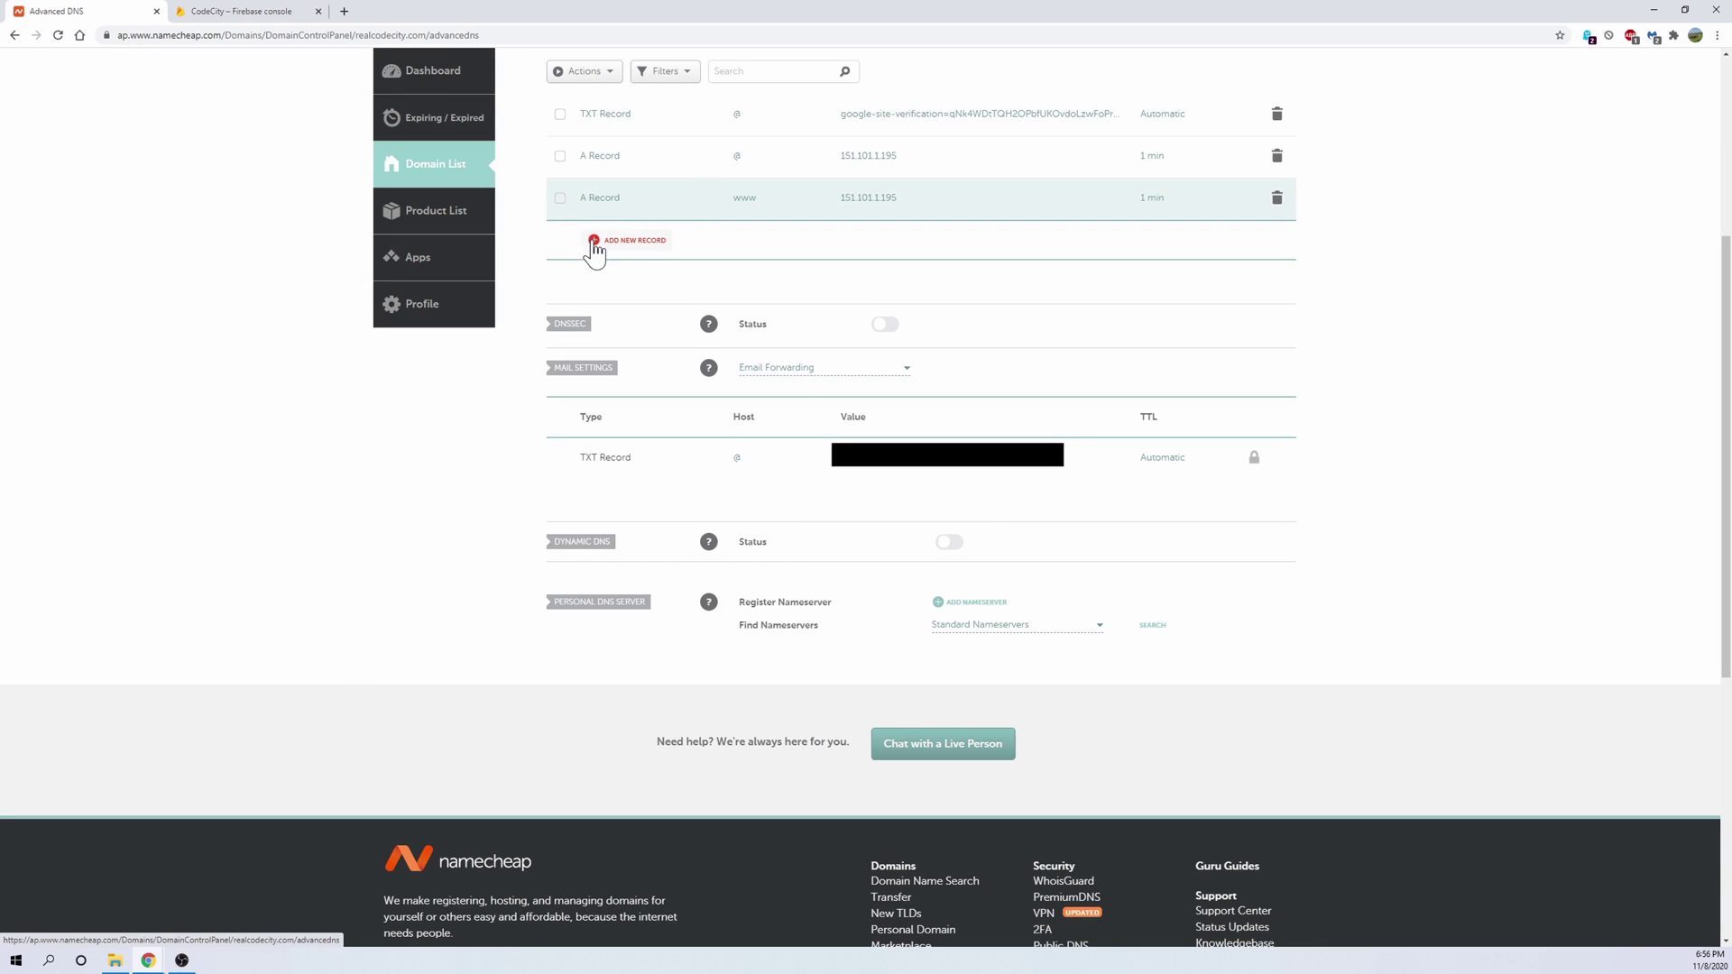
pyautogui.click(597, 241)
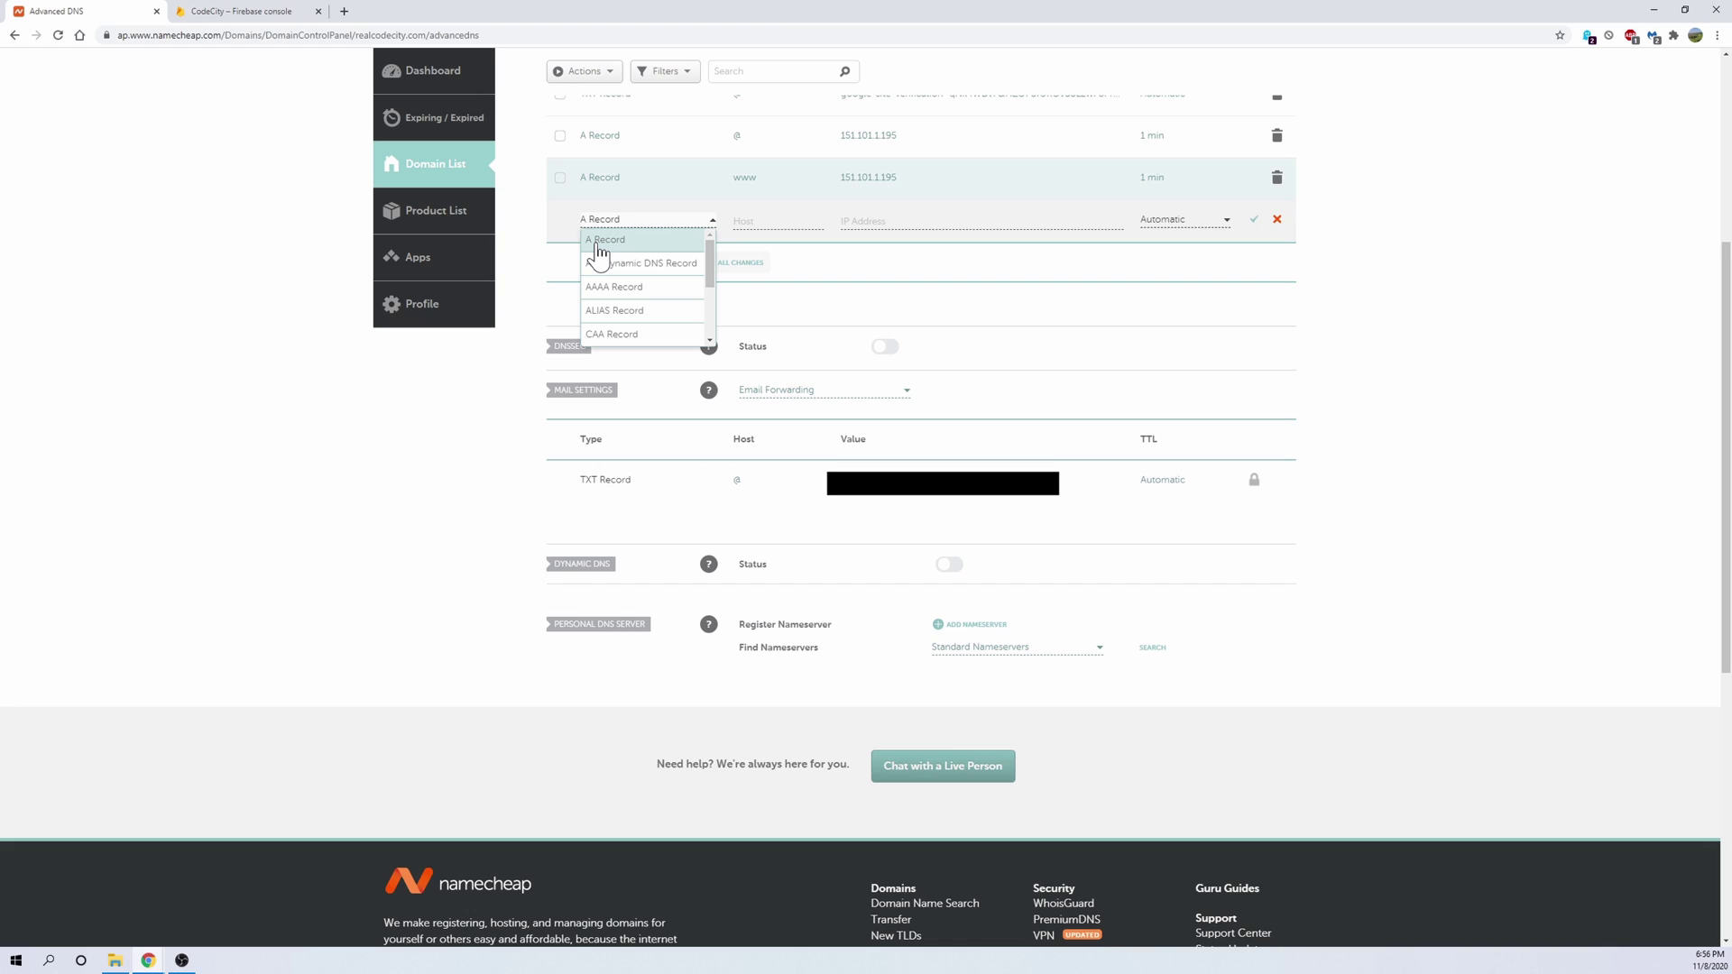
pyautogui.click(599, 251)
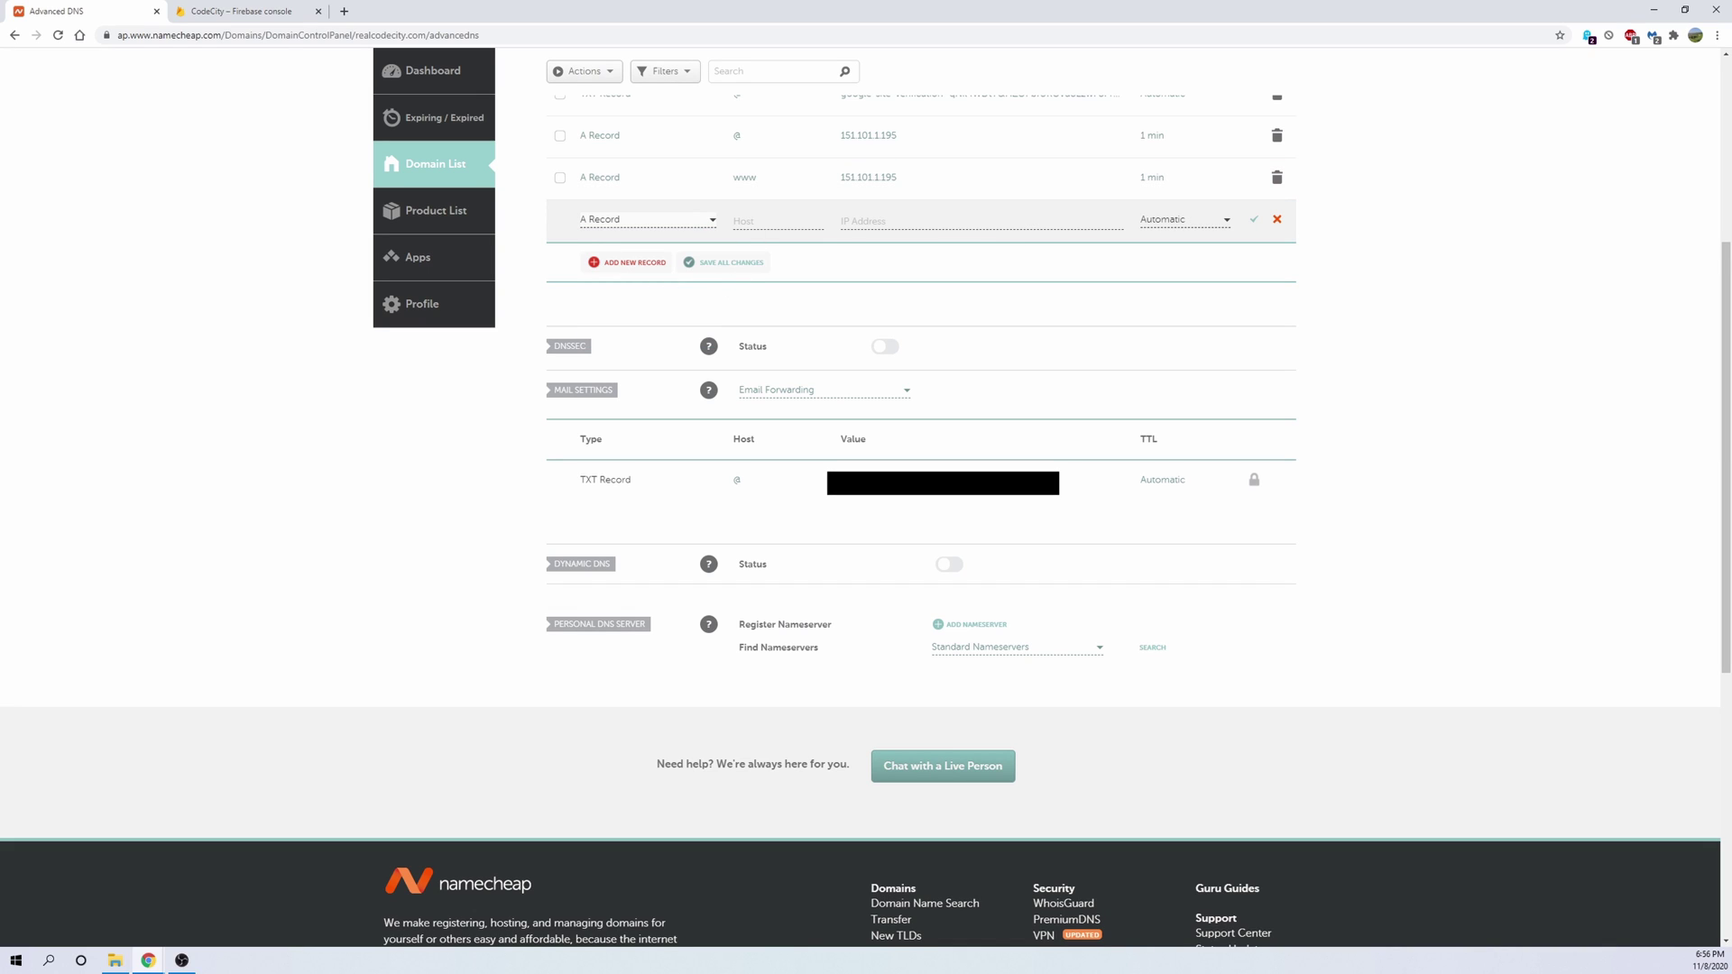
pyautogui.click(736, 221)
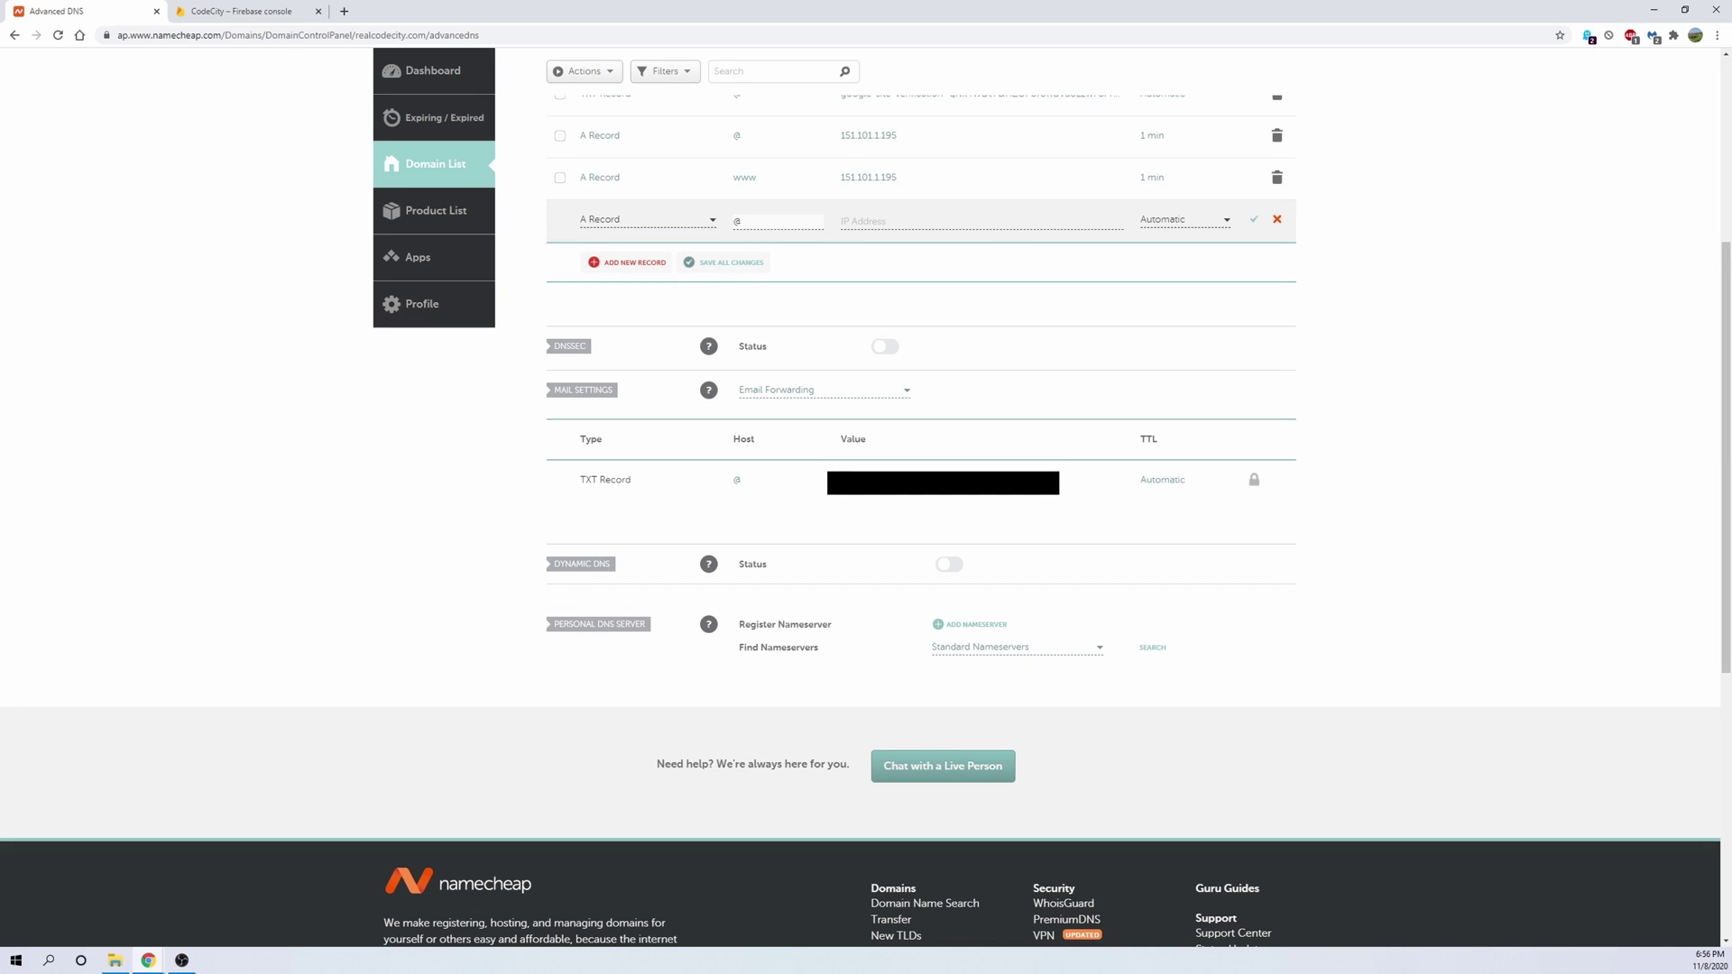
pyautogui.click(893, 221)
pyautogui.hotkey('ctrl', 'v')
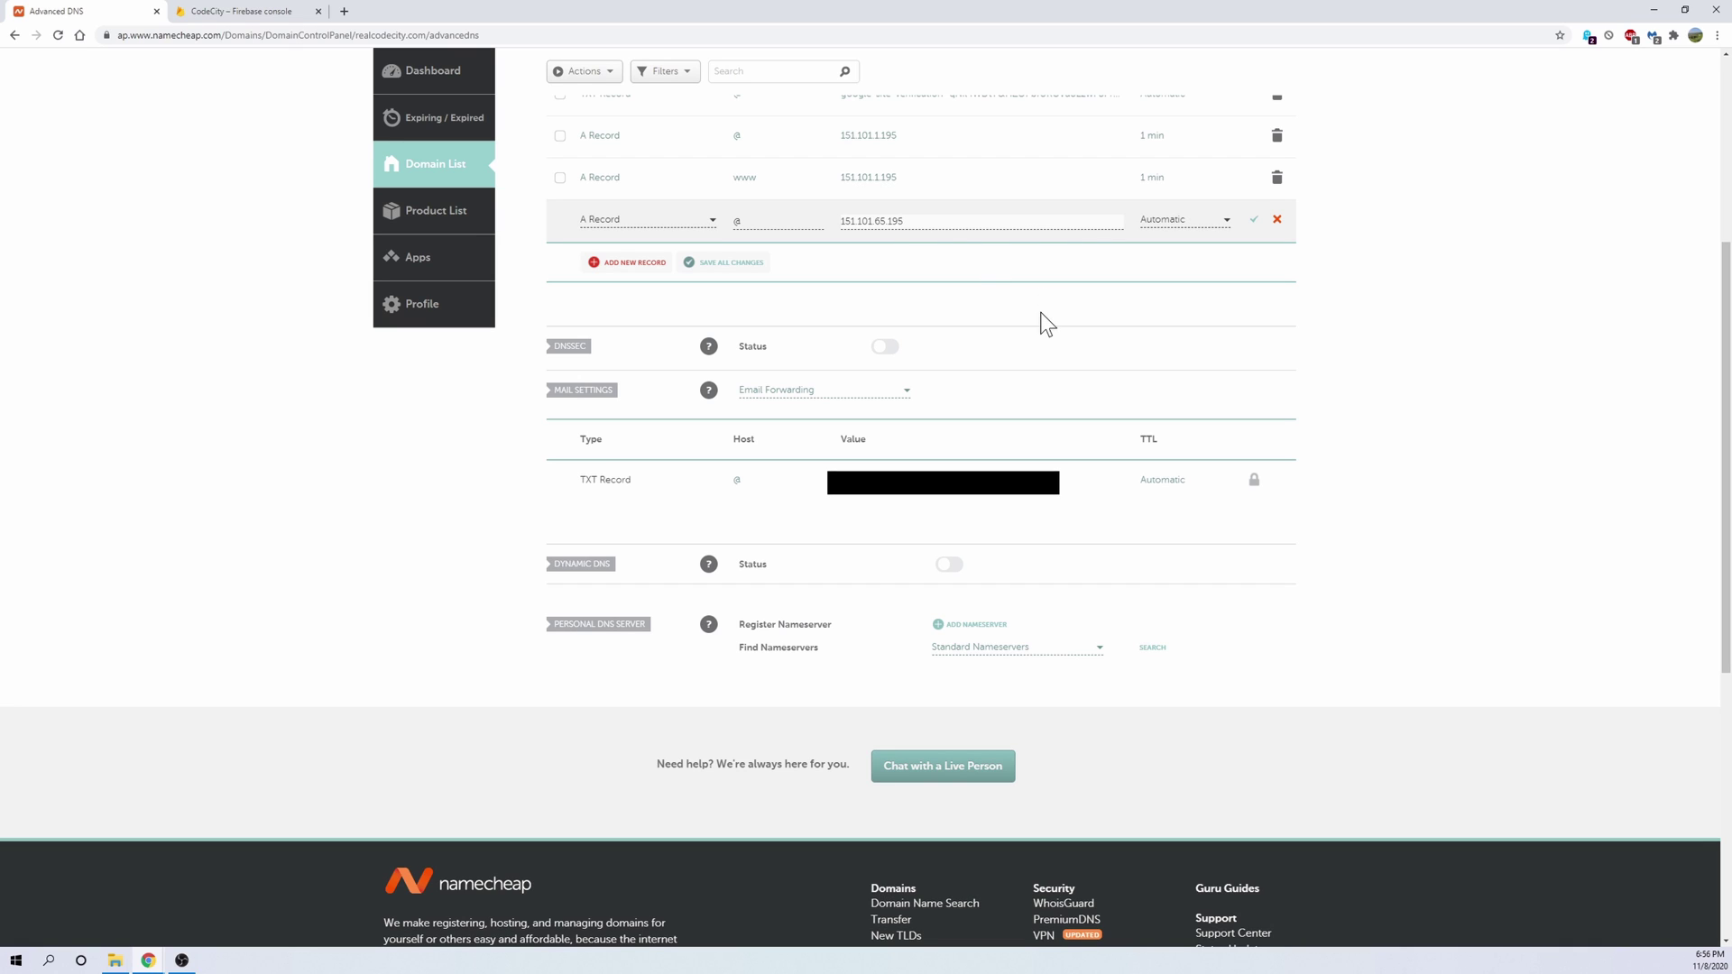
pyautogui.click(1220, 221)
pyautogui.scroll(-3, 1195, 320)
pyautogui.click(1182, 335)
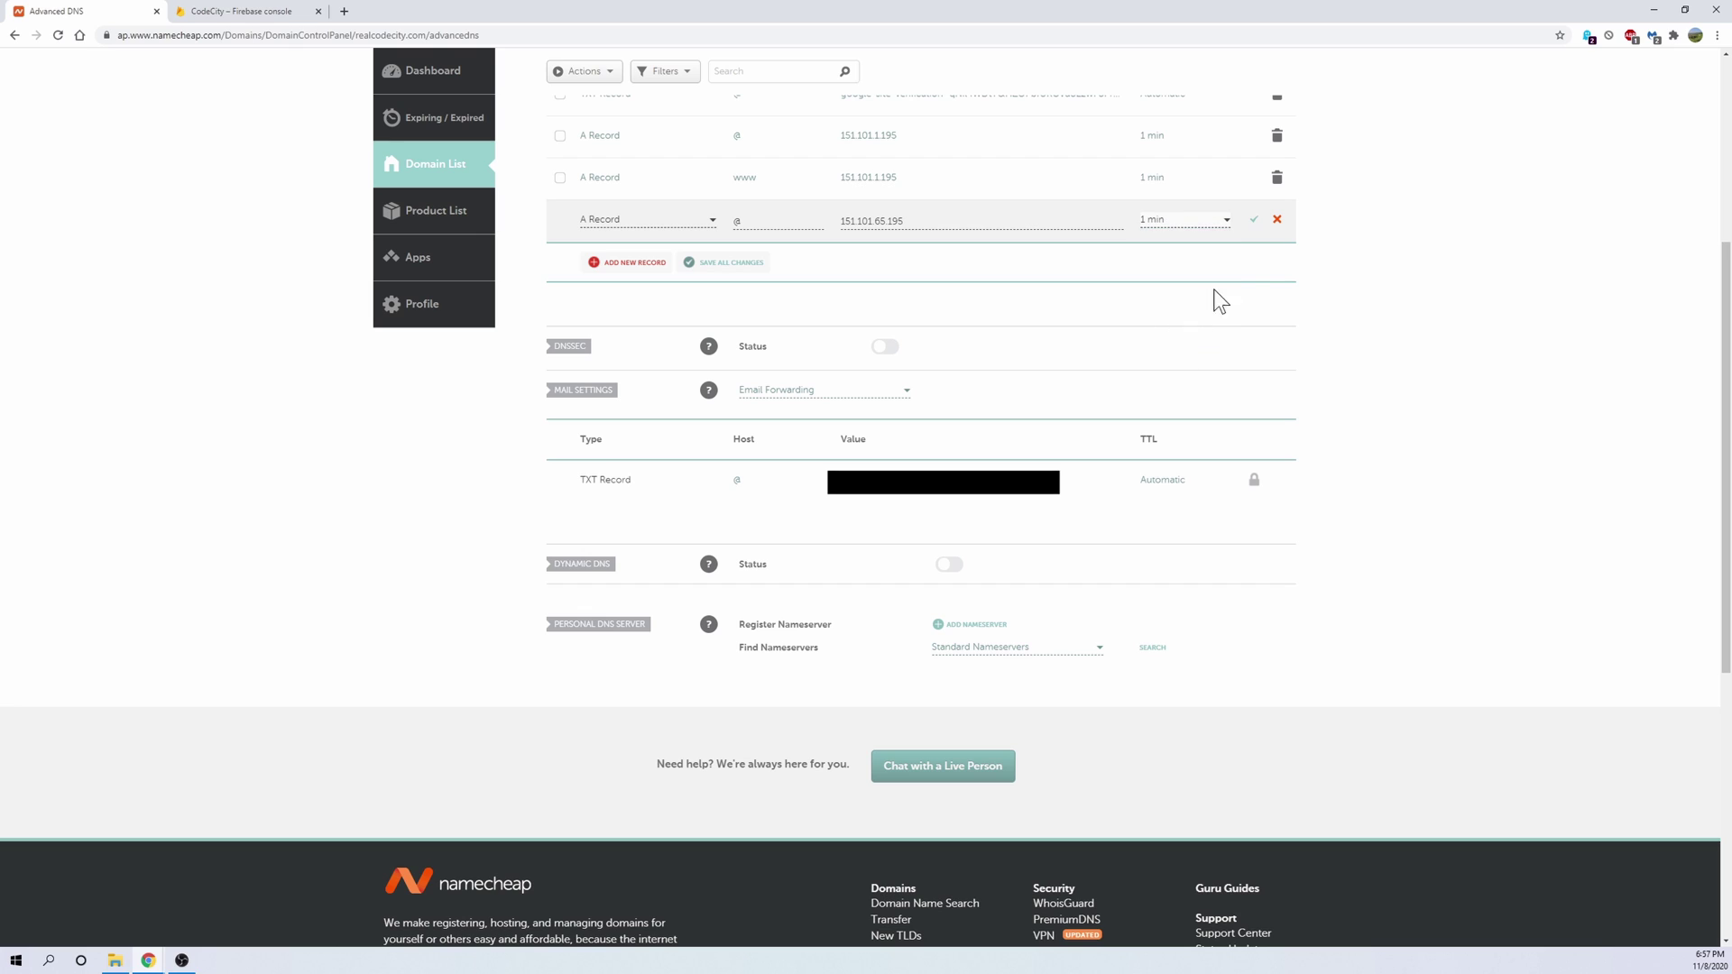
pyautogui.click(1252, 220)
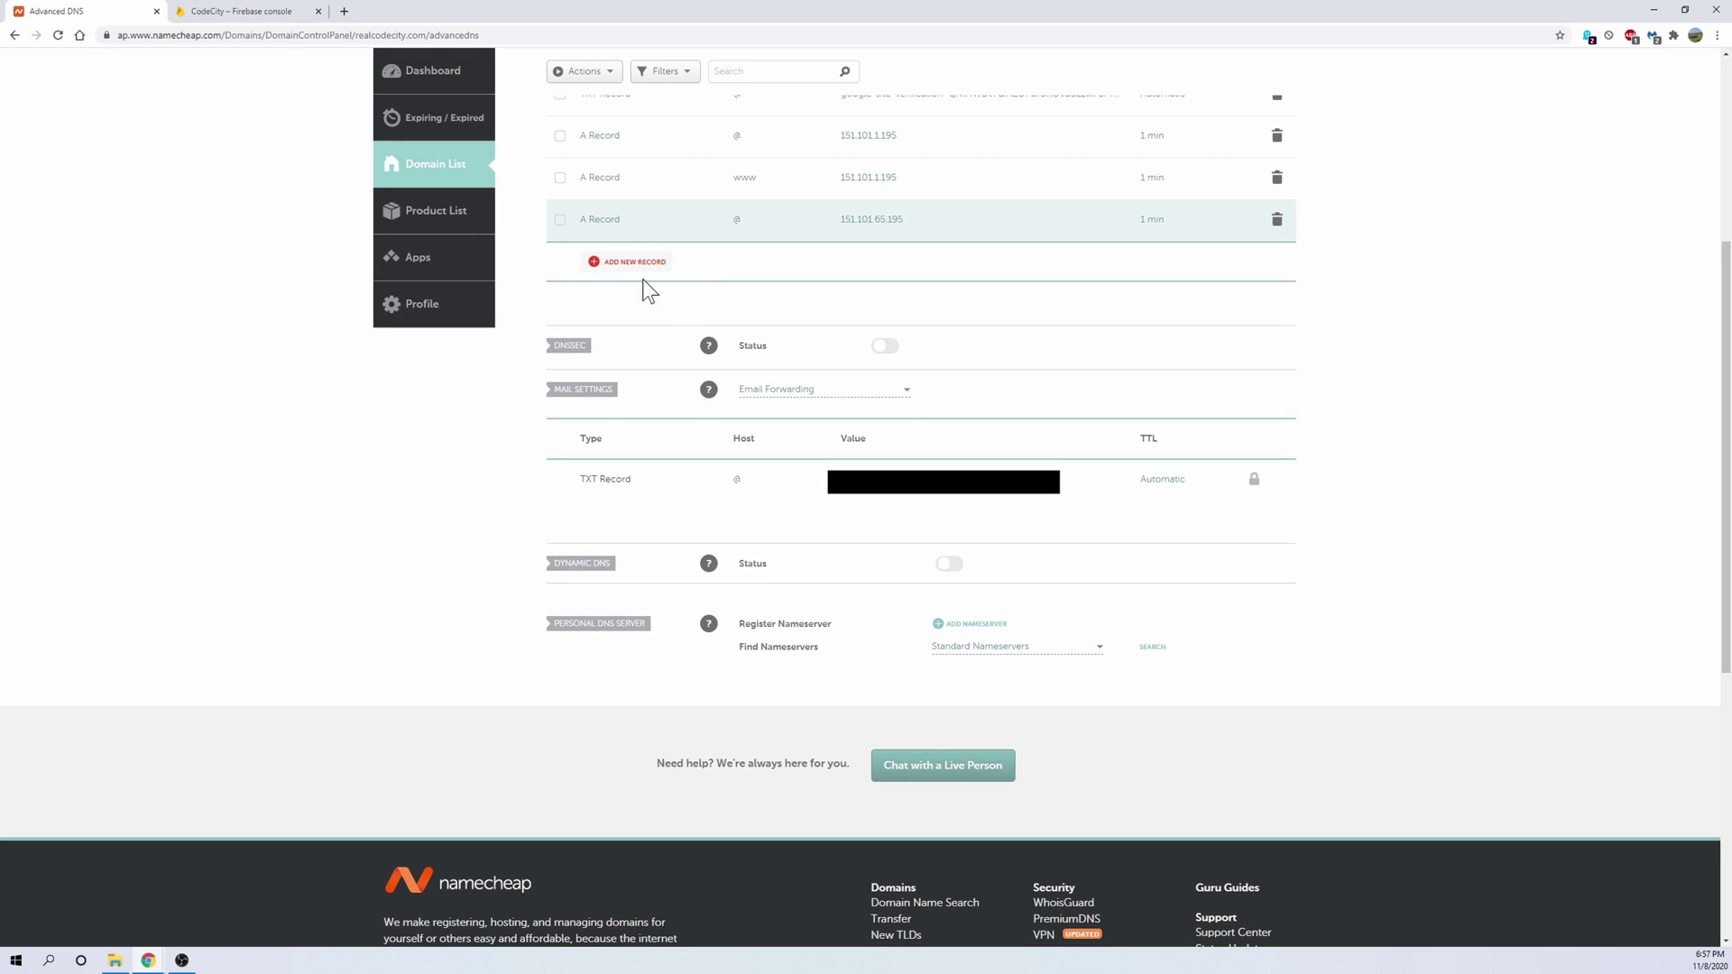
# Add a www A record pointing to 151.101.65.195 with 1 min TTL.
pyautogui.click(600, 264)
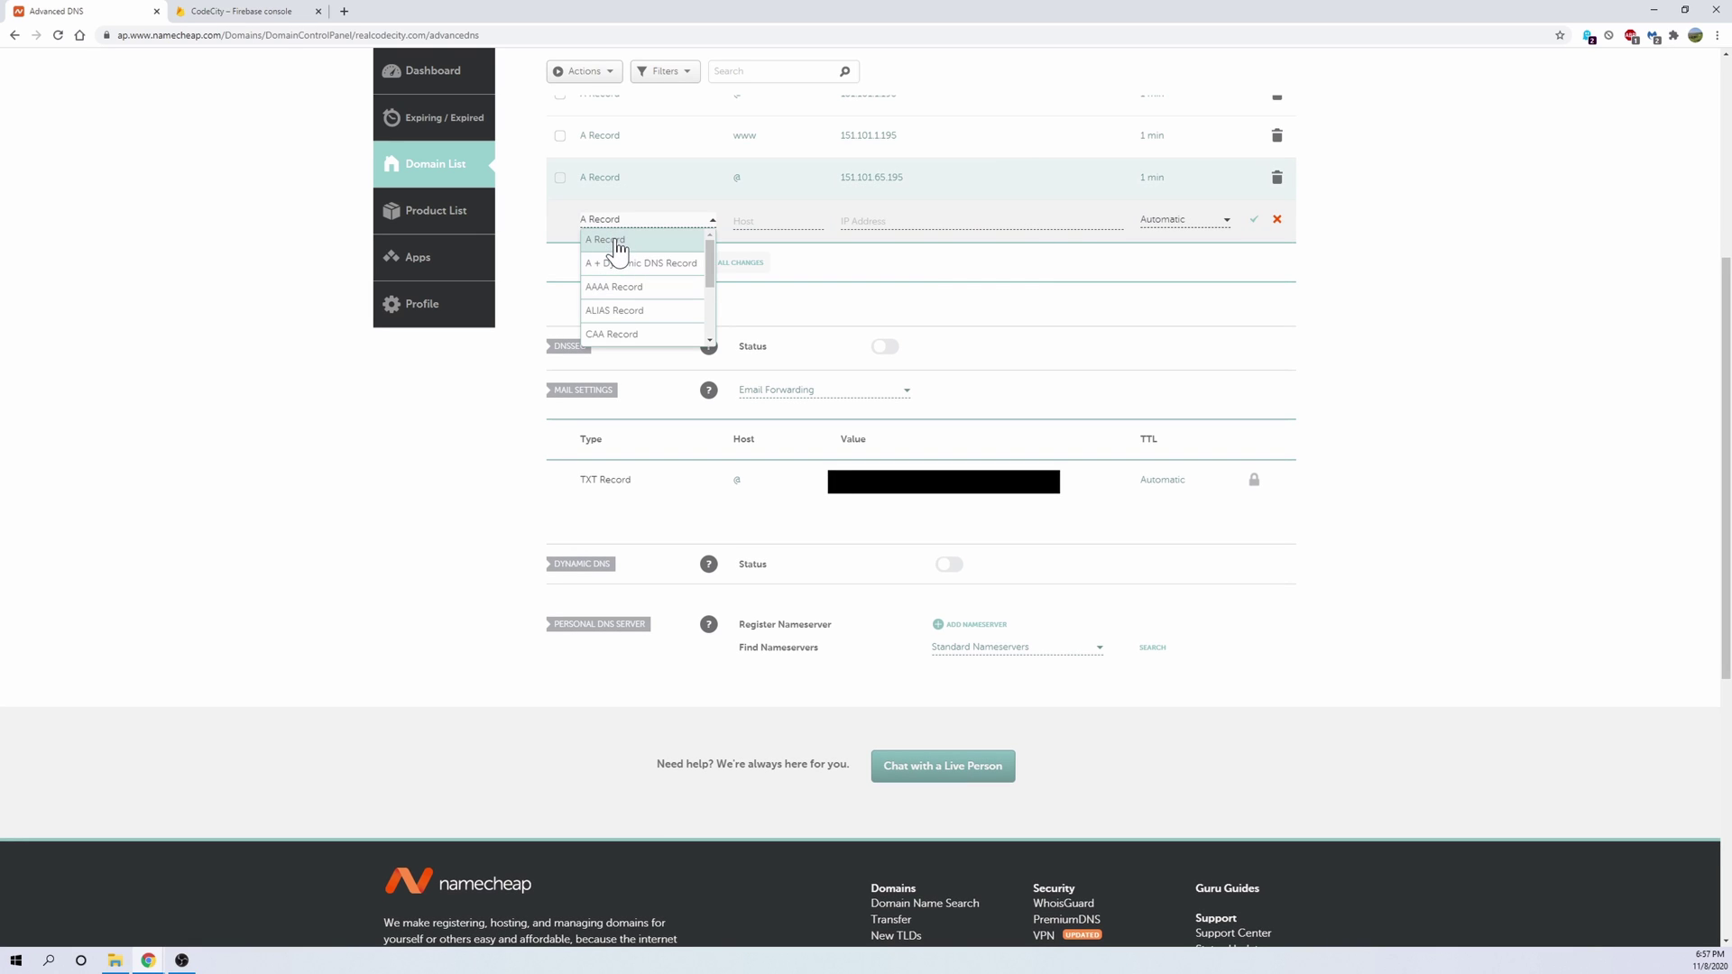
pyautogui.click(617, 242)
pyautogui.click(758, 221)
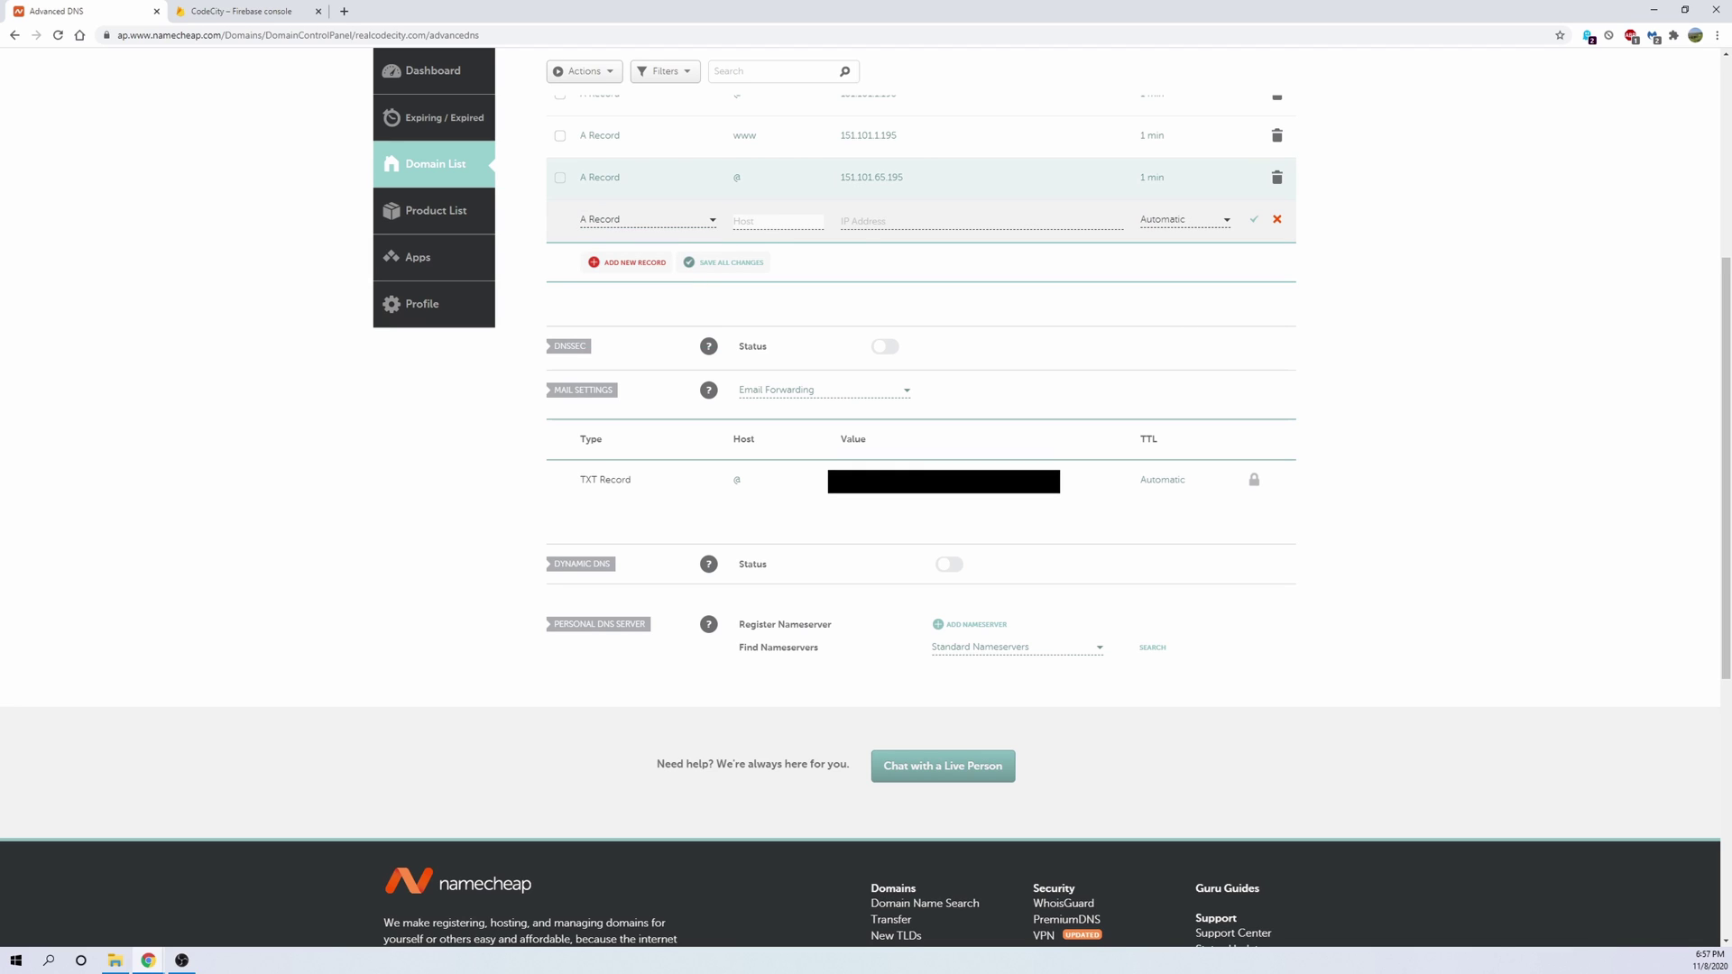
pyautogui.write('www')
pyautogui.press('Tab')
pyautogui.write('151.101.65.195')
pyautogui.click(1221, 219)
pyautogui.click(1161, 341)
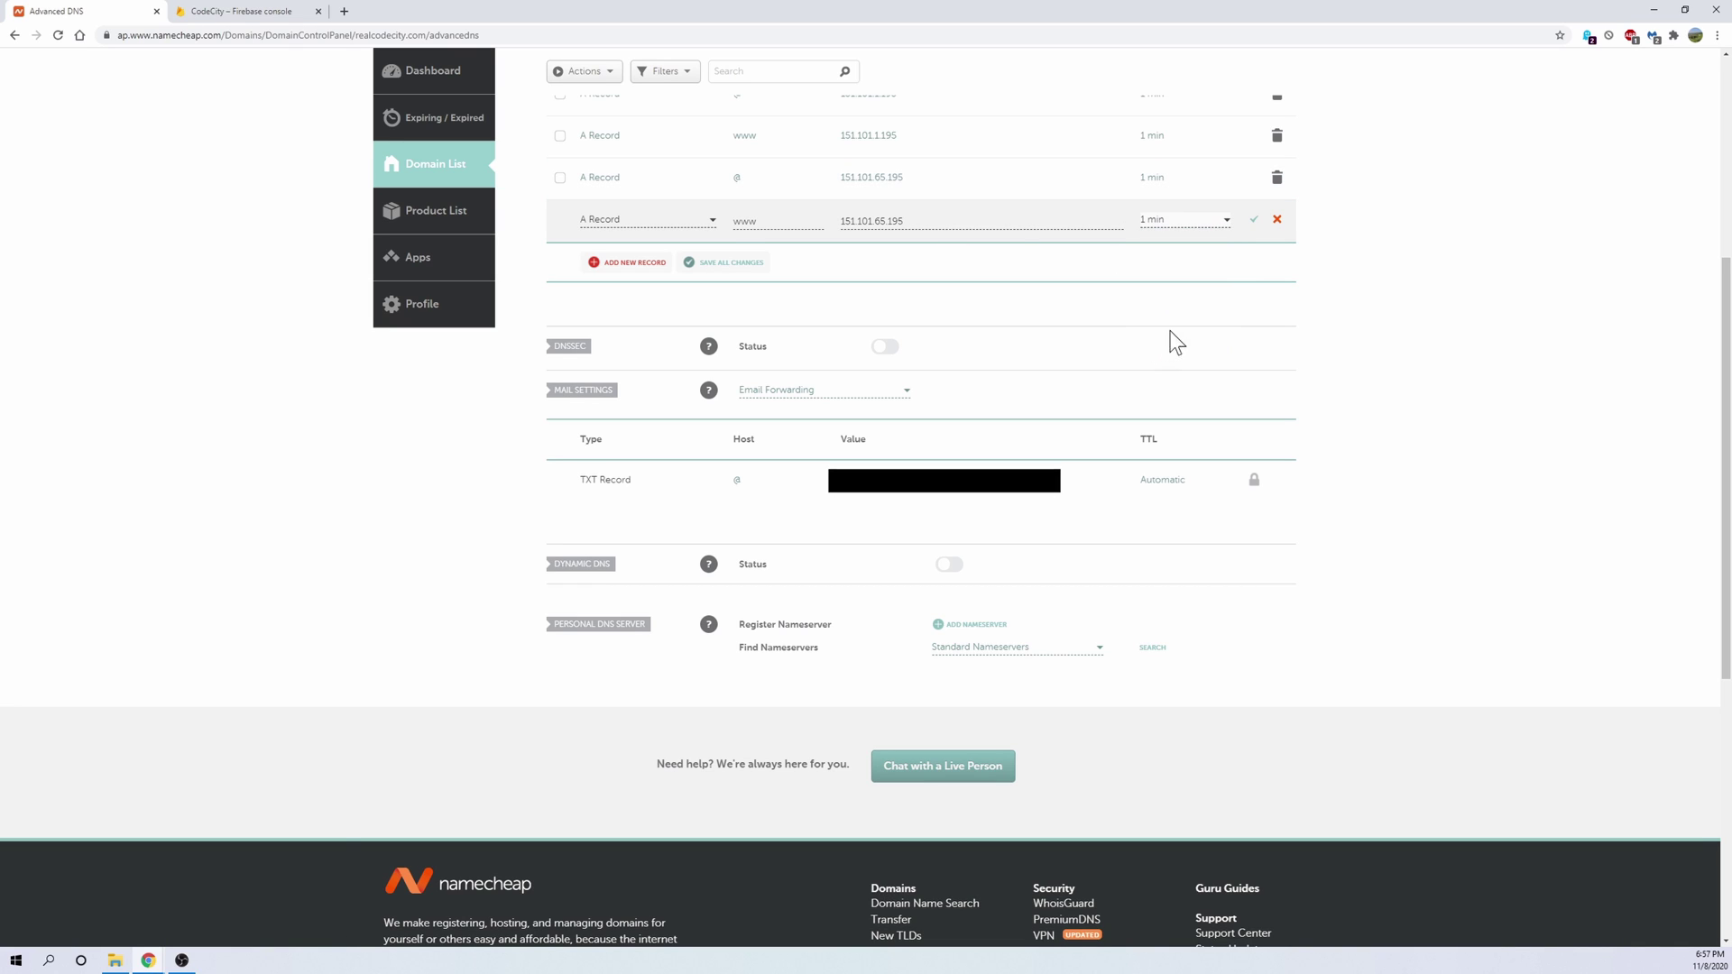
pyautogui.click(1253, 219)
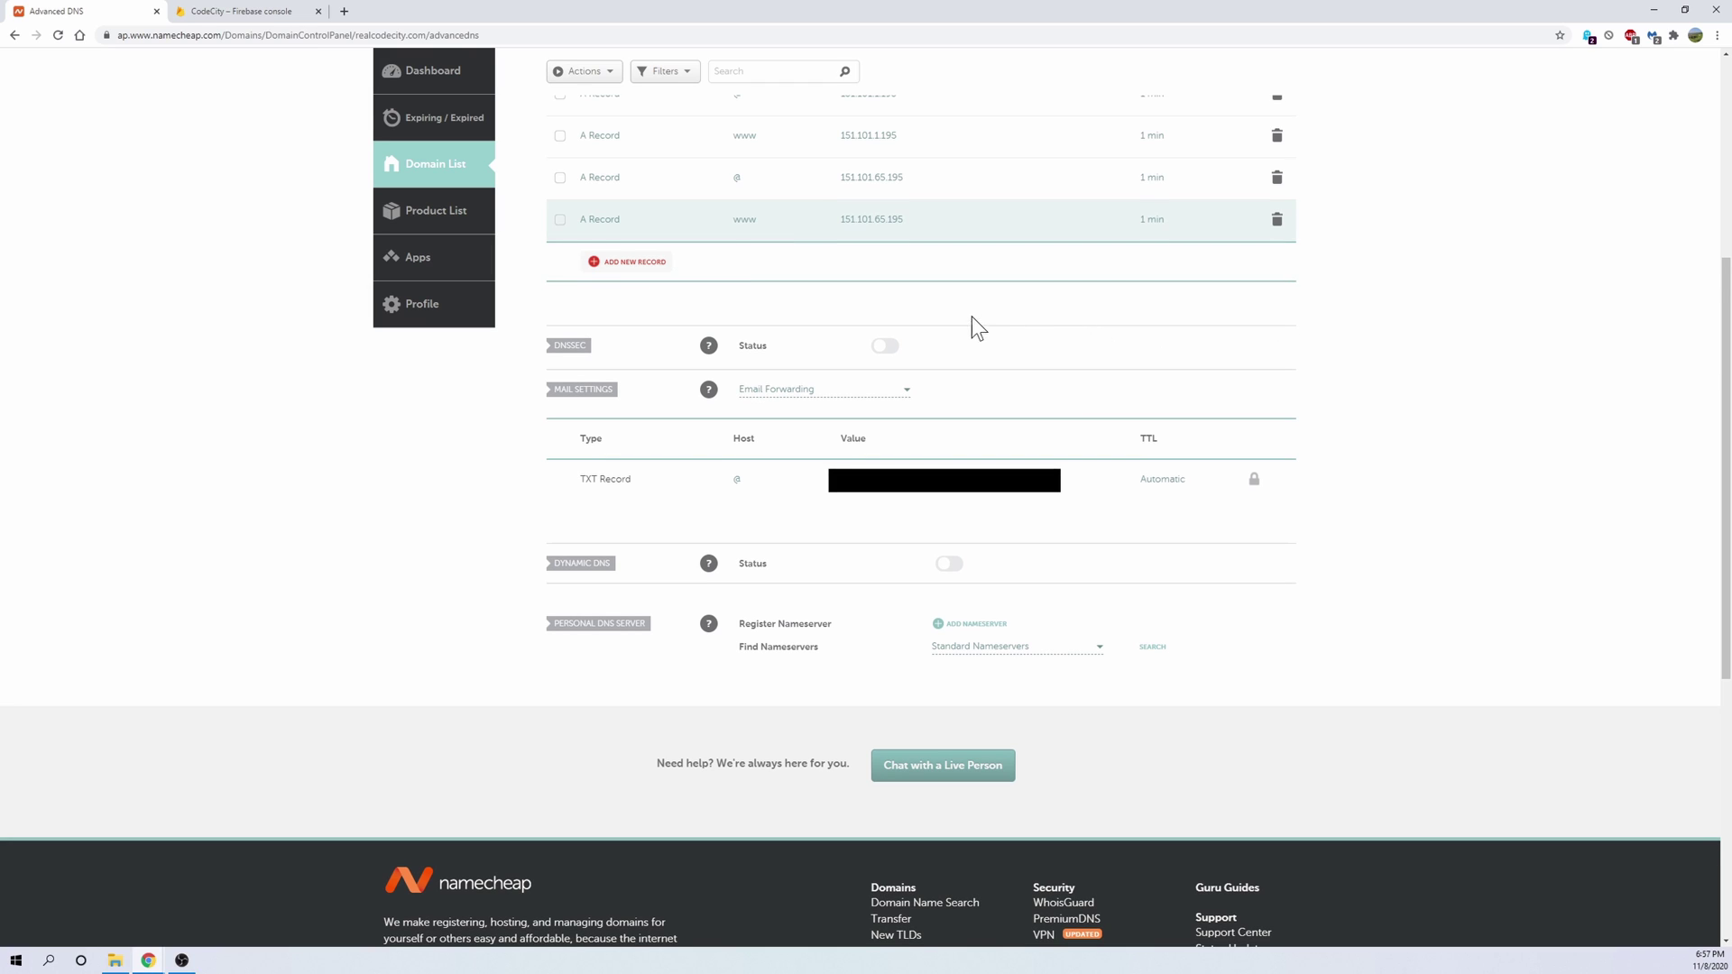
pyautogui.scroll(5, 928, 336)
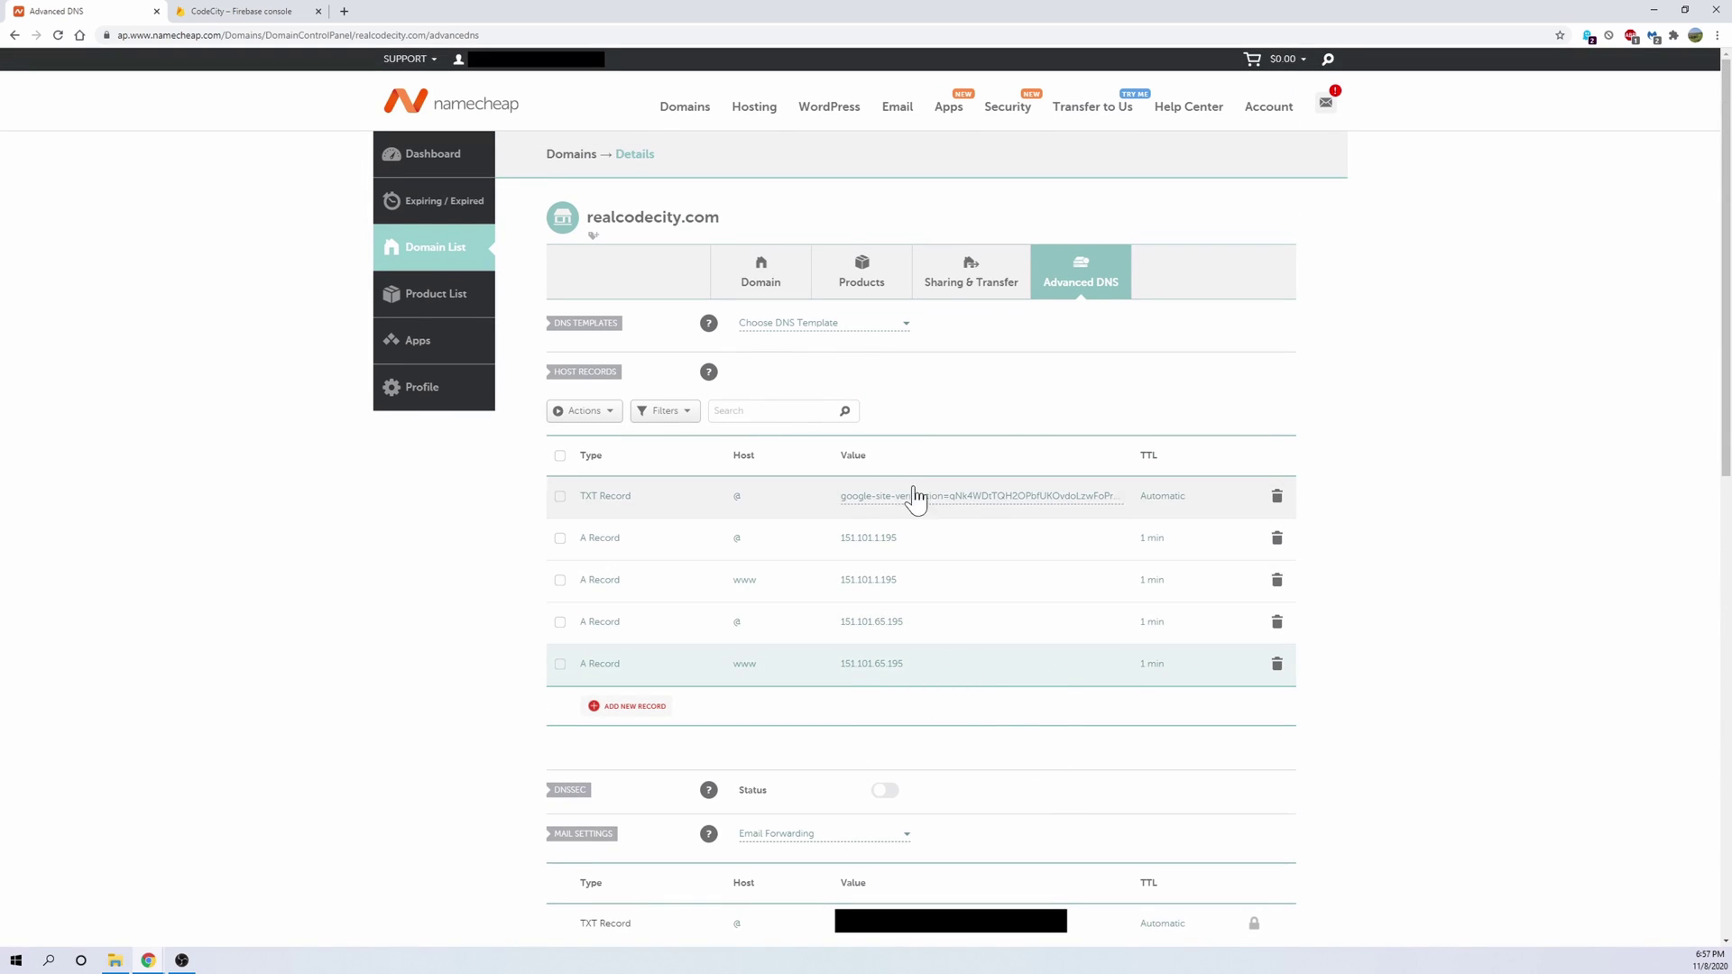
# Finish the Firebase custom domain setup so realcodecity.com shows as a Pending Hosting domain.
pyautogui.click(243, 11)
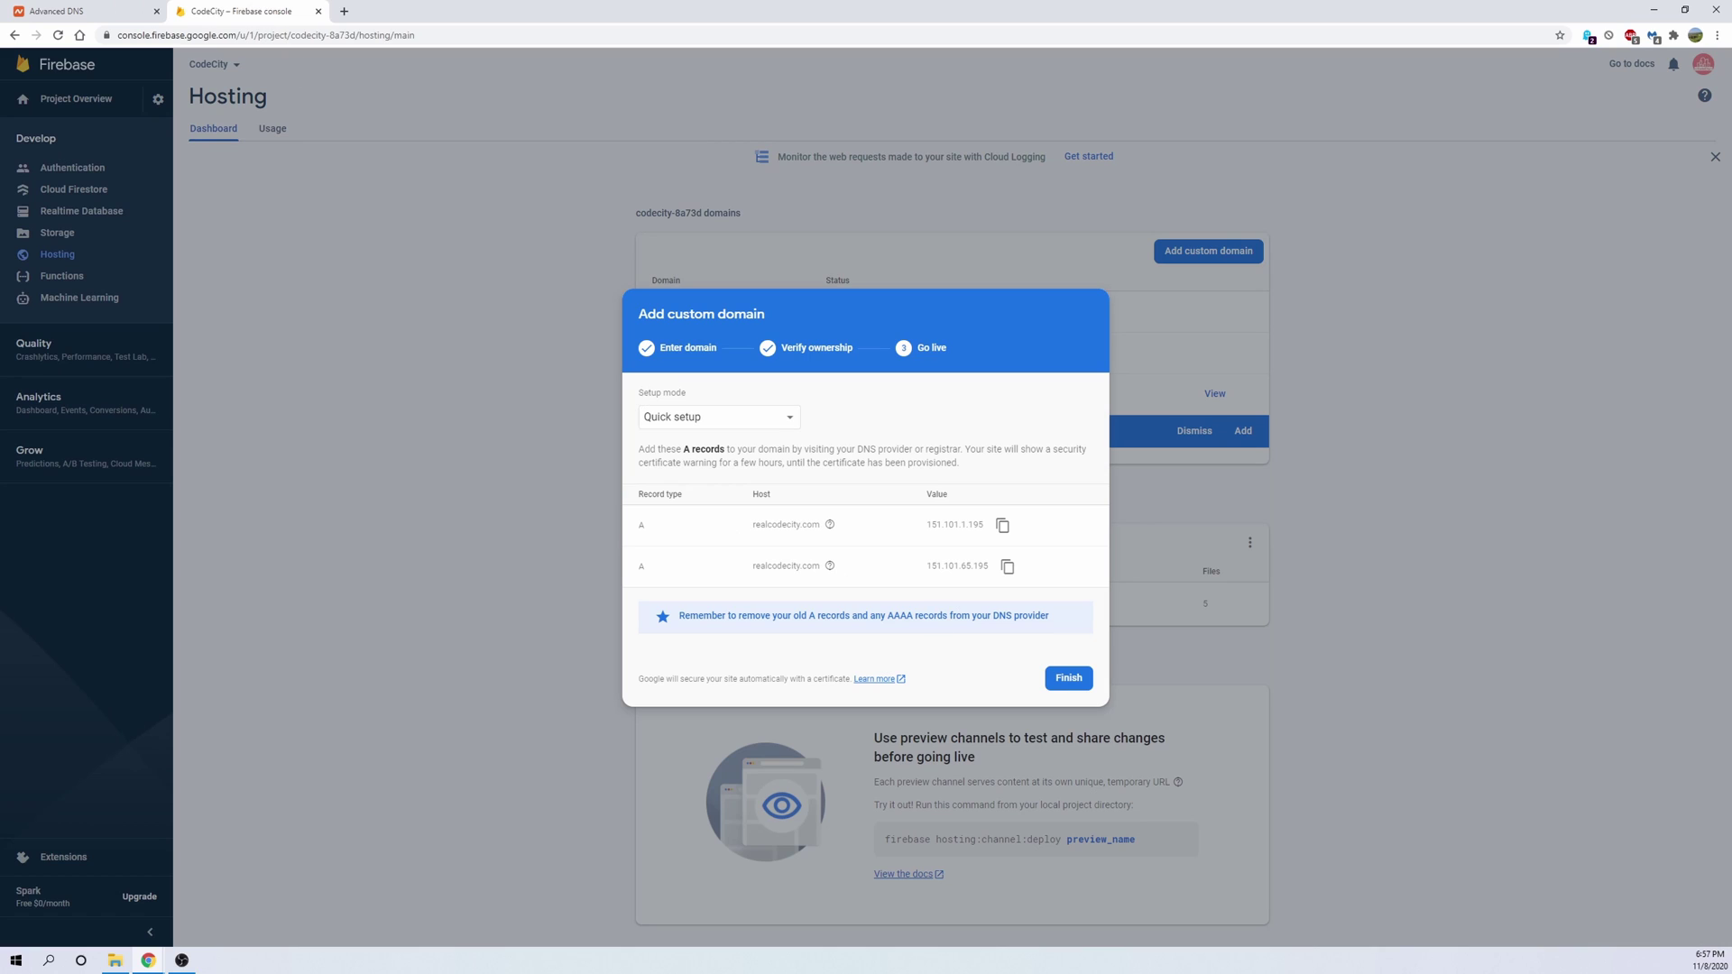
pyautogui.click(1057, 686)
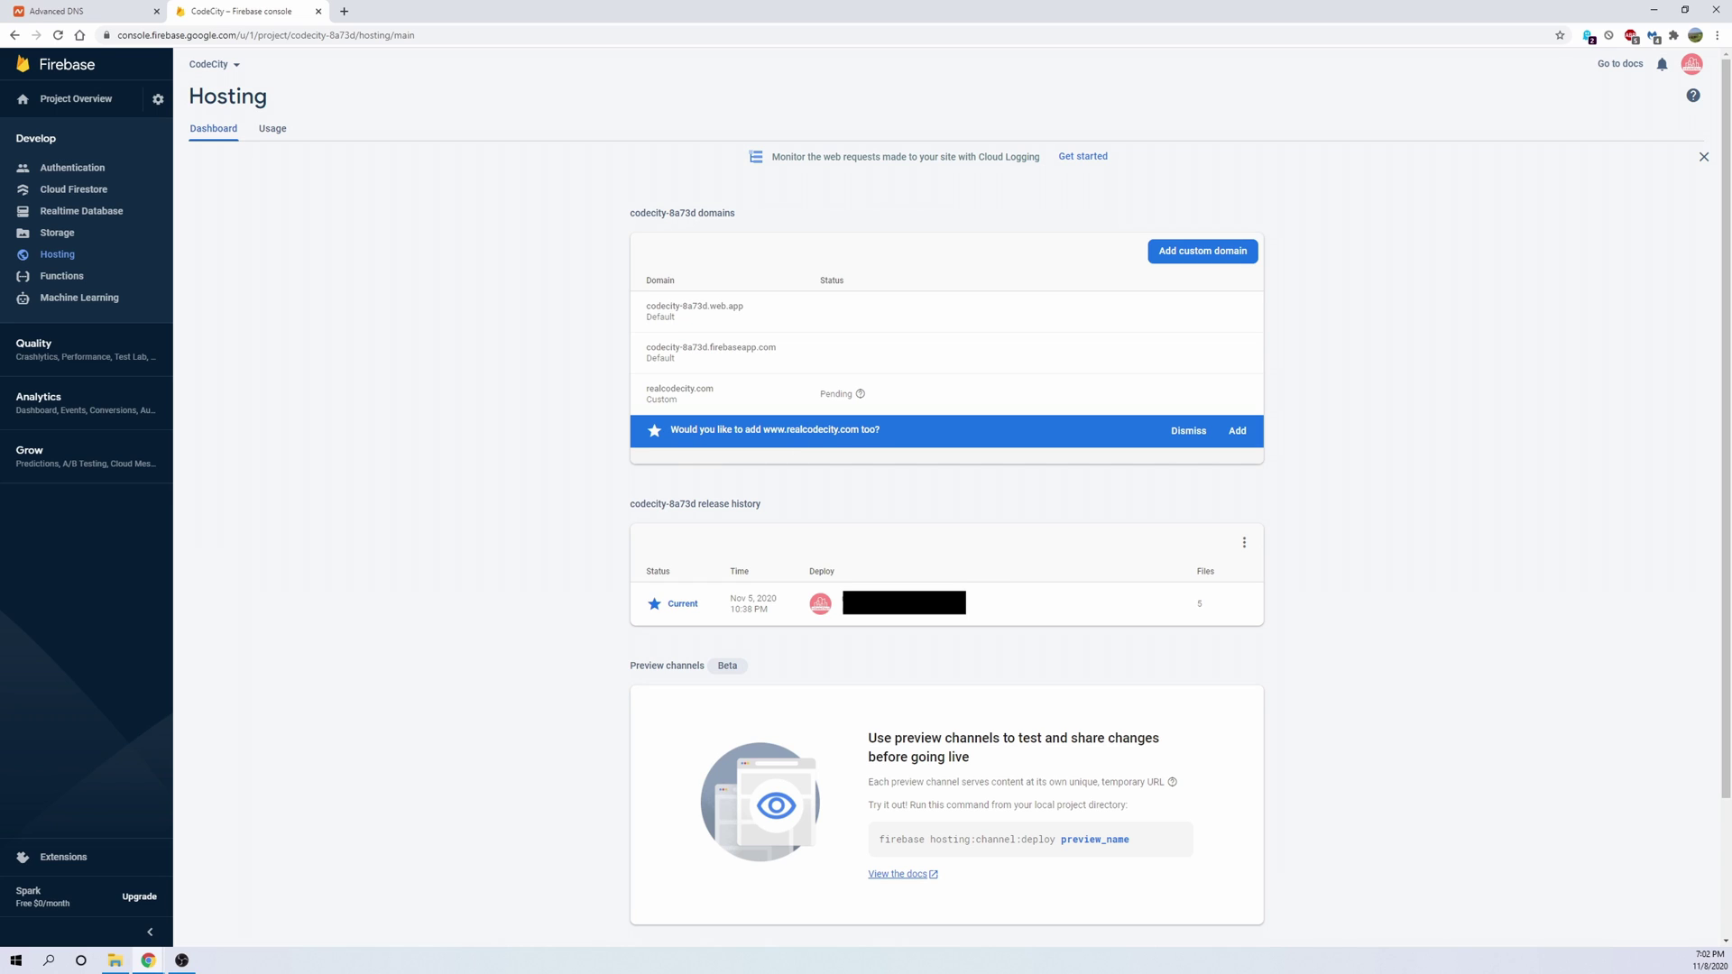
pyautogui.click(1241, 436)
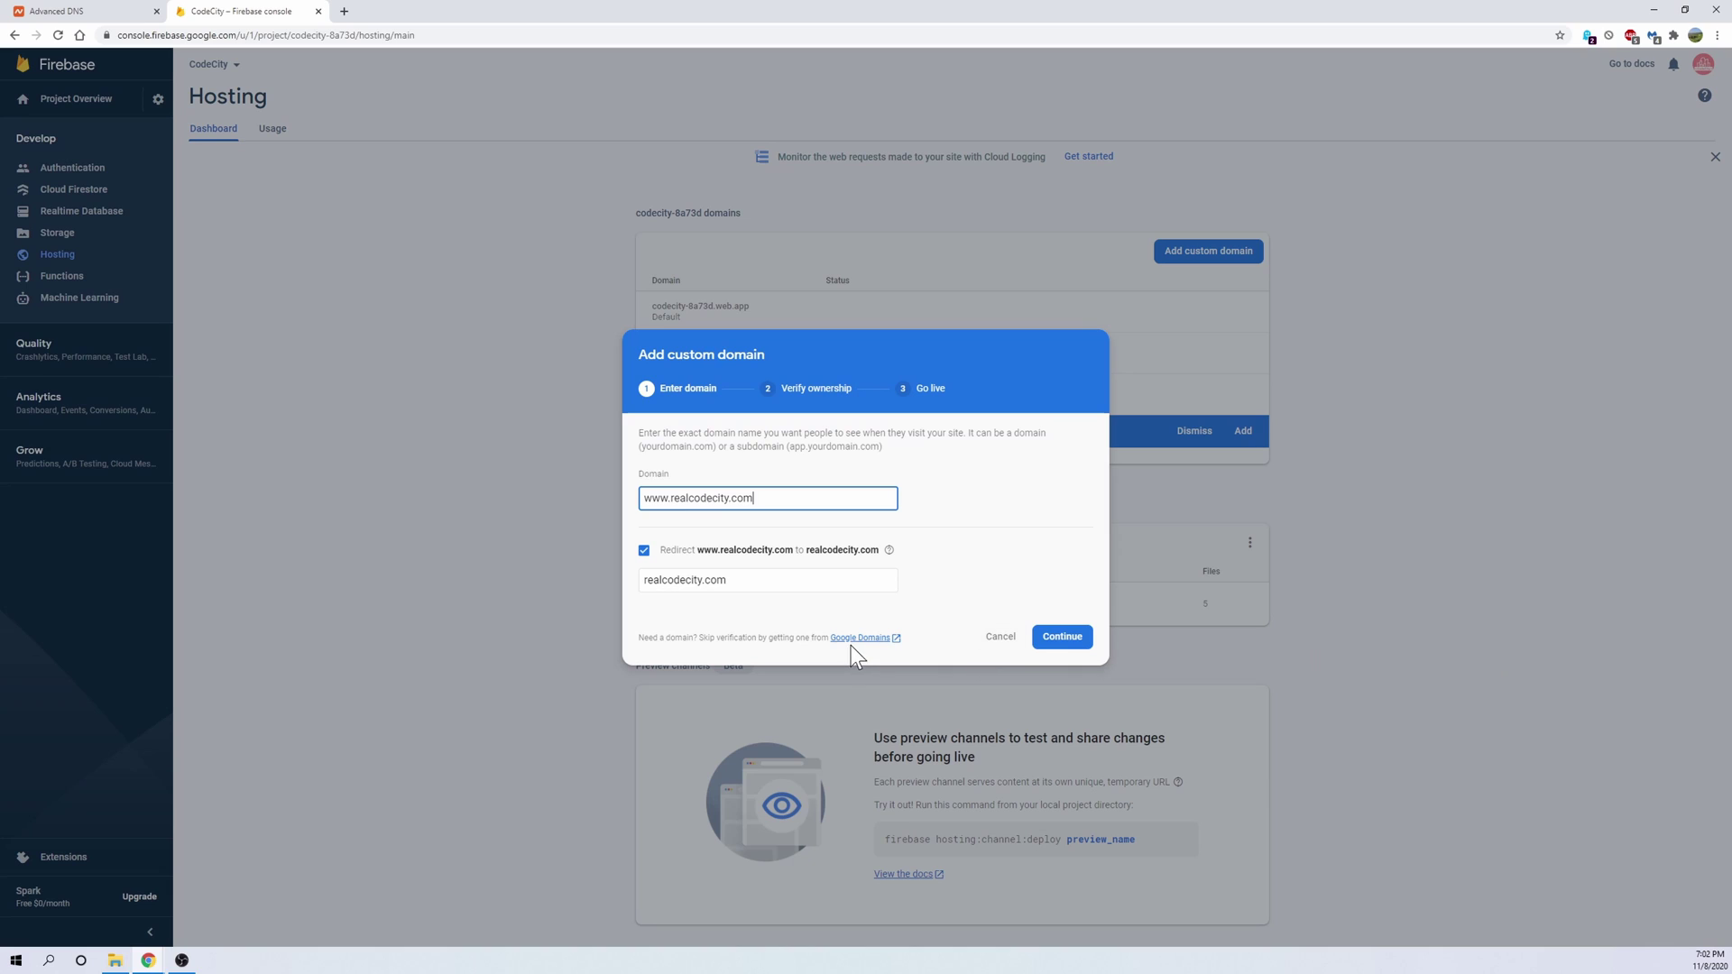
pyautogui.click(644, 551)
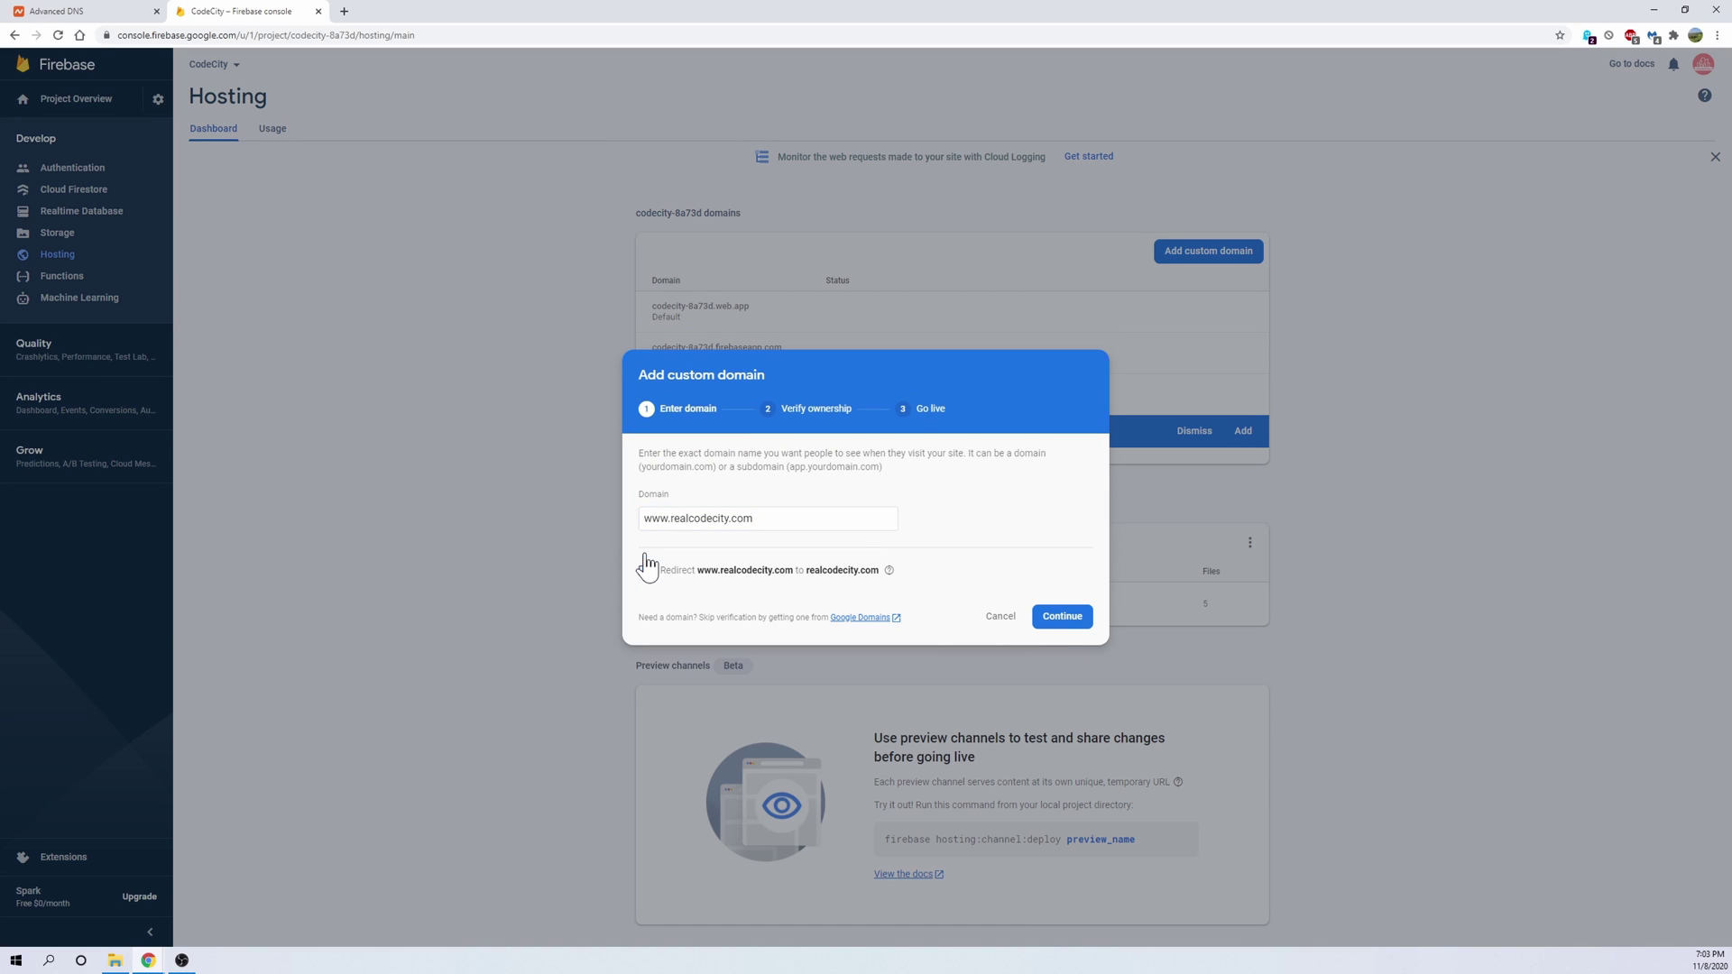
pyautogui.click(1055, 629)
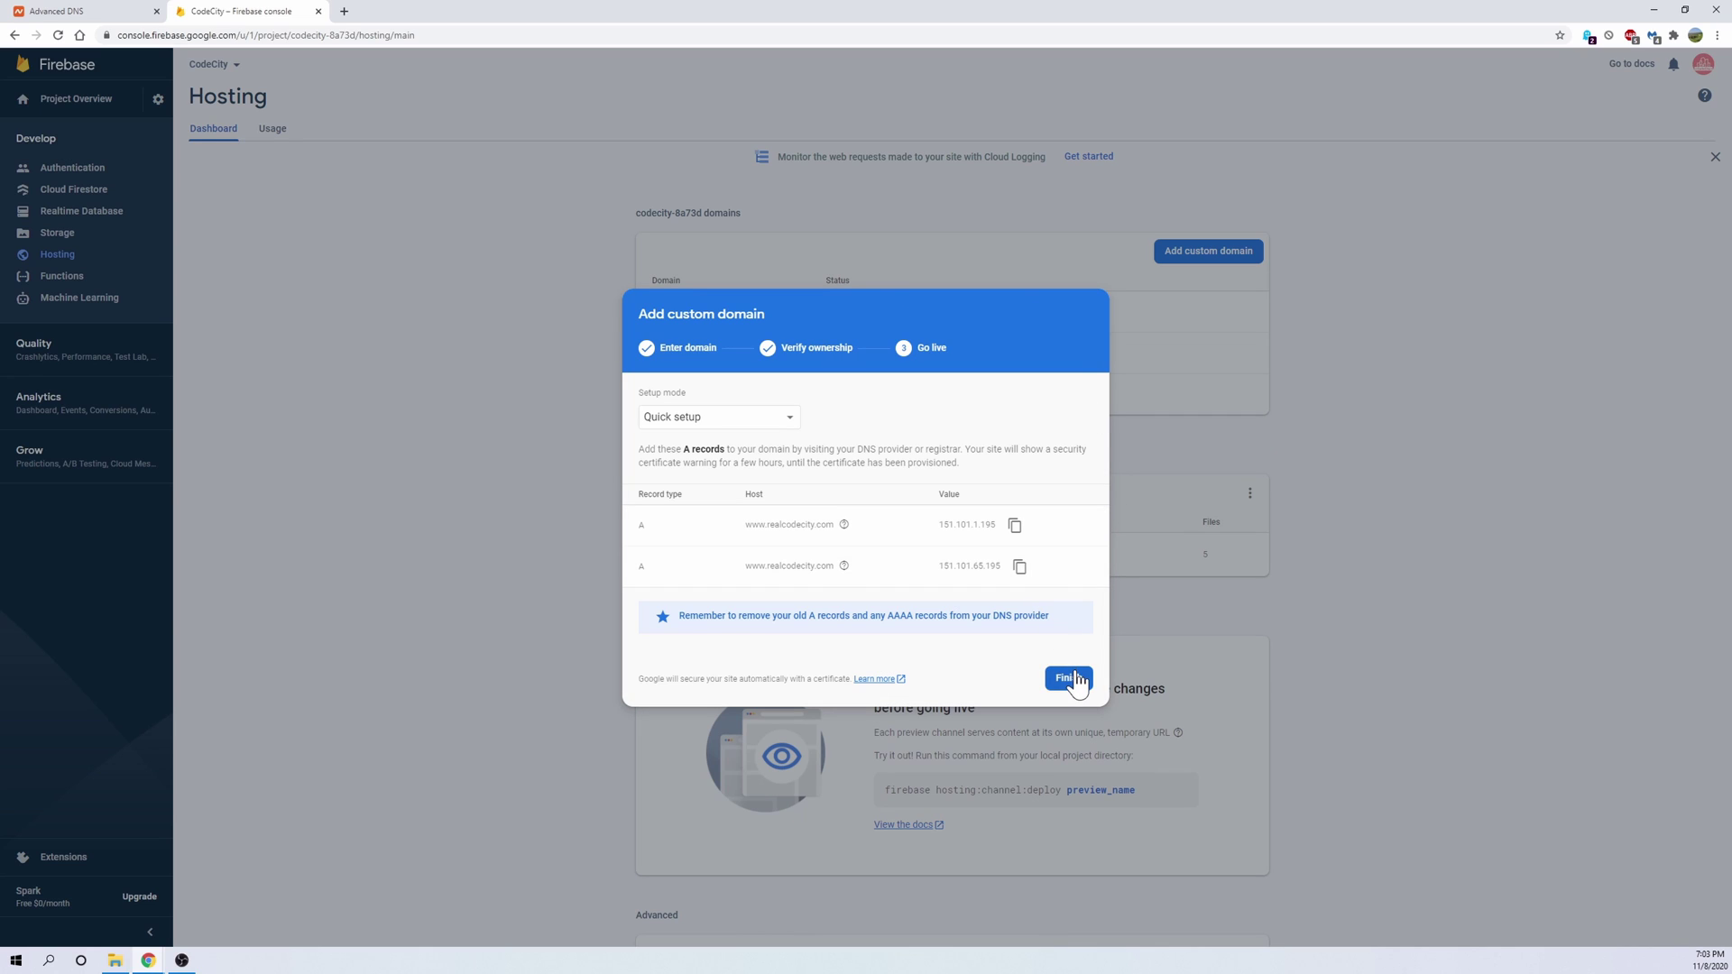
pyautogui.click(1068, 677)
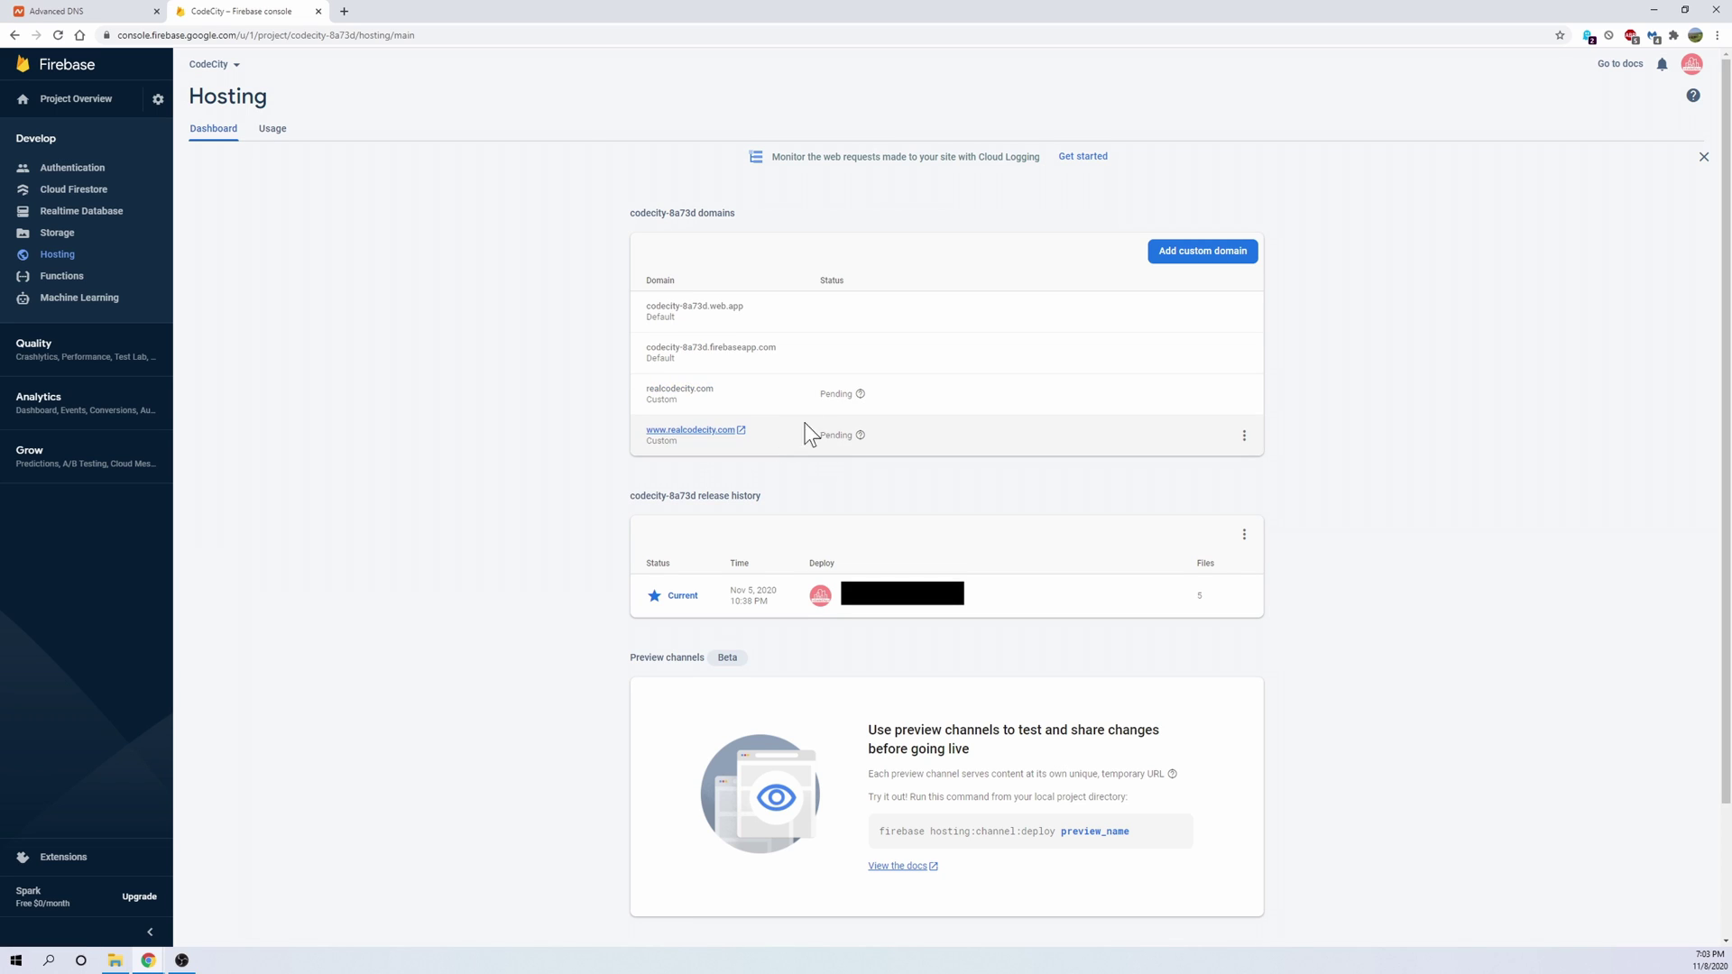
pyautogui.click(689, 430)
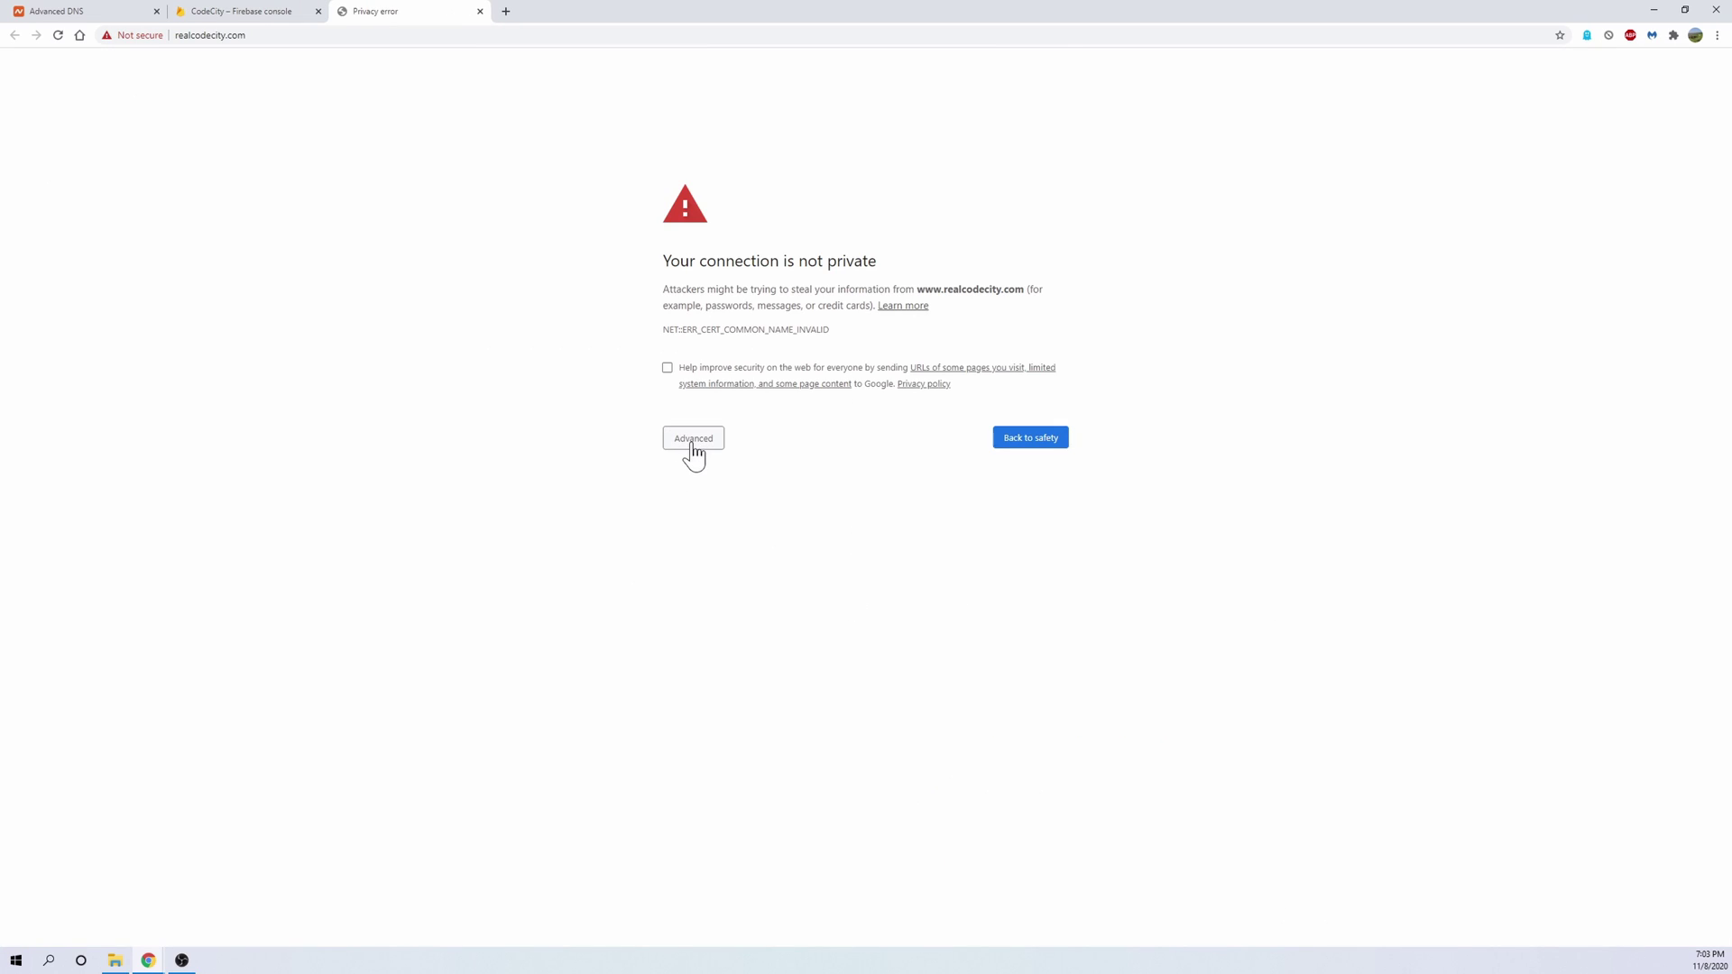
pyautogui.click(690, 440)
pyautogui.click(769, 543)
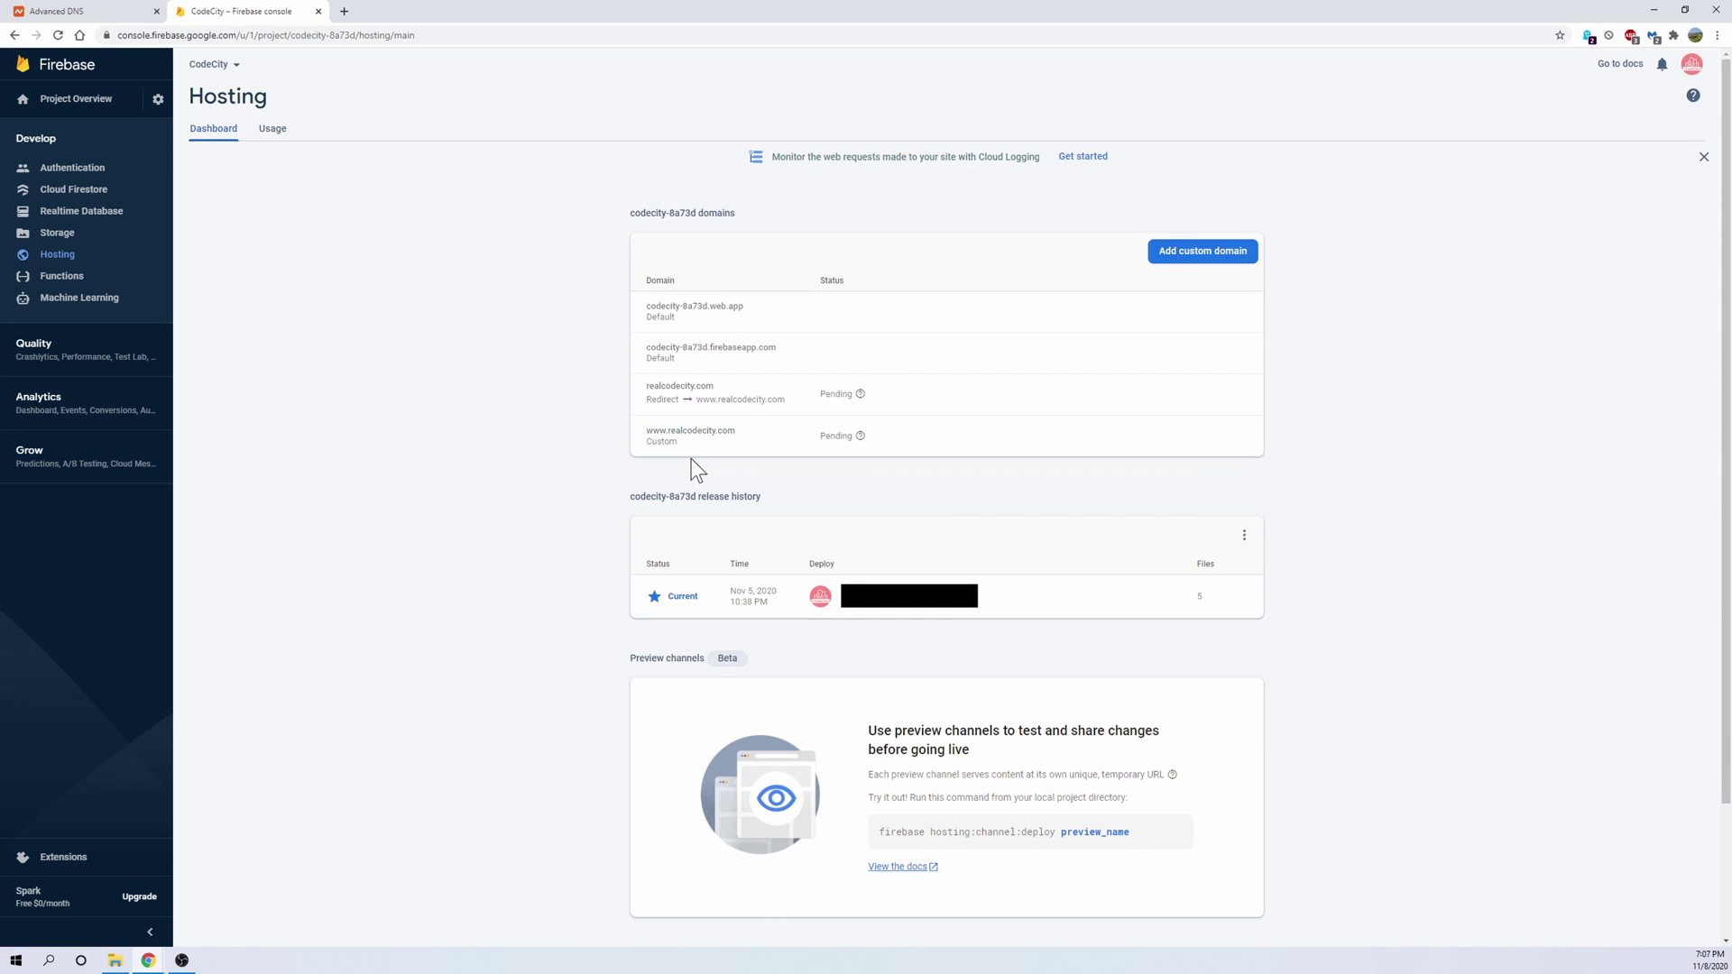
pyautogui.click(1244, 394)
pyautogui.click(1250, 397)
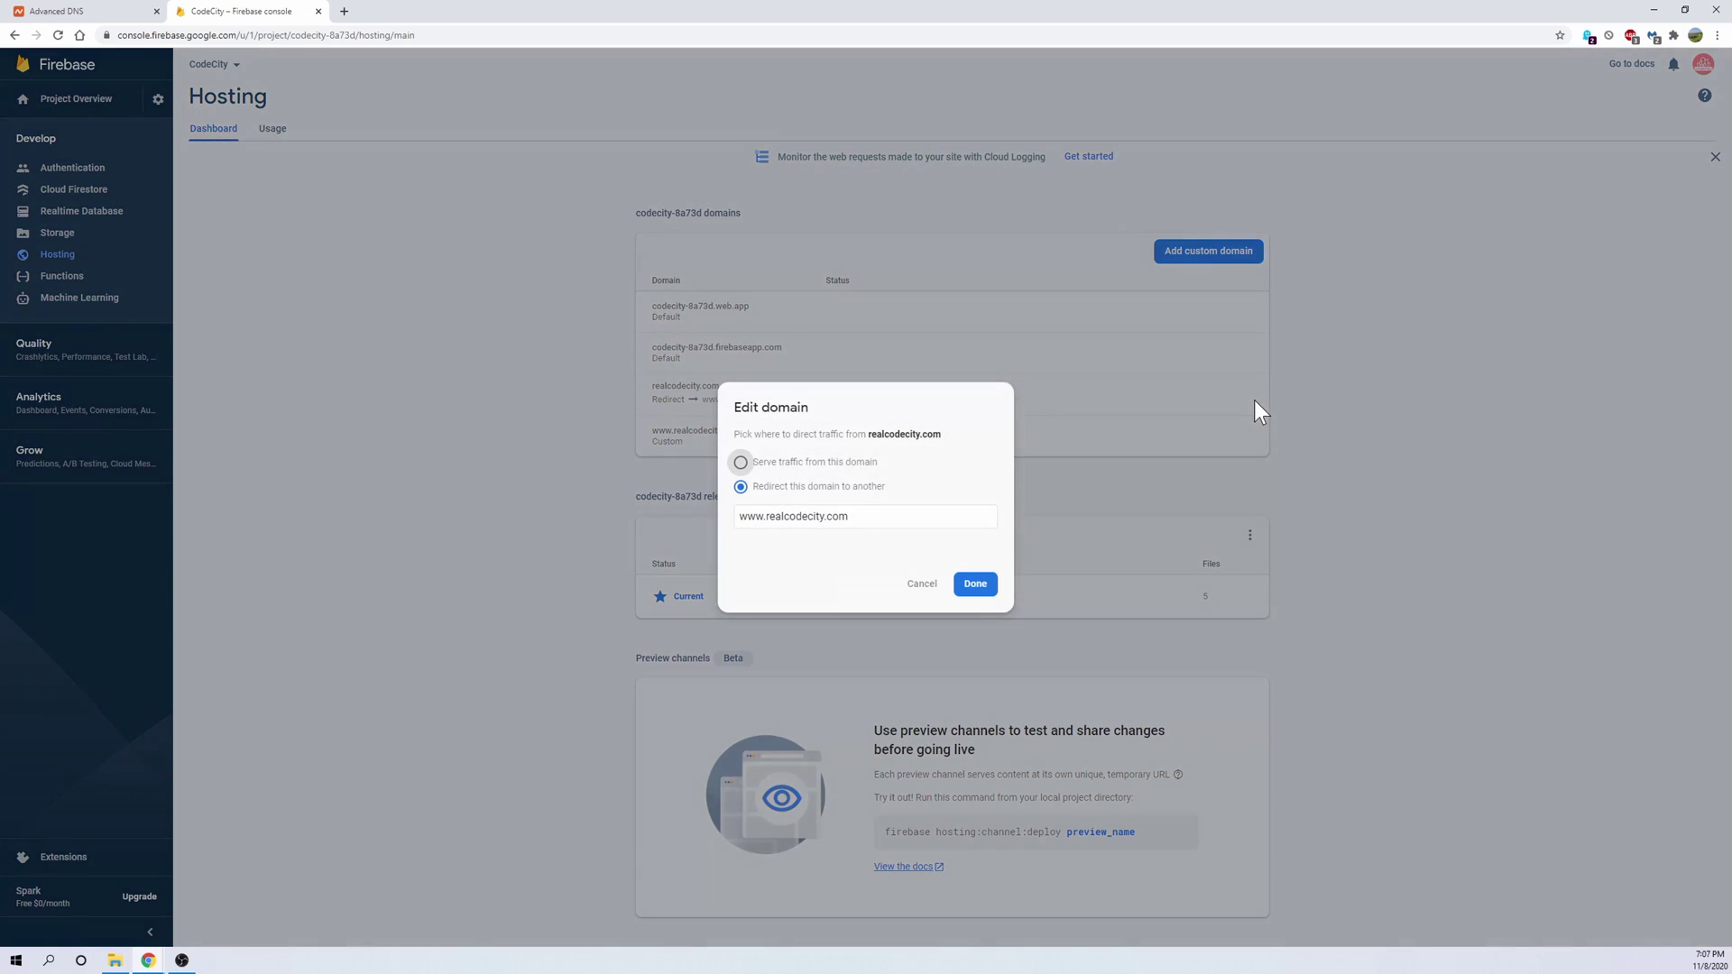
pyautogui.click(812, 469)
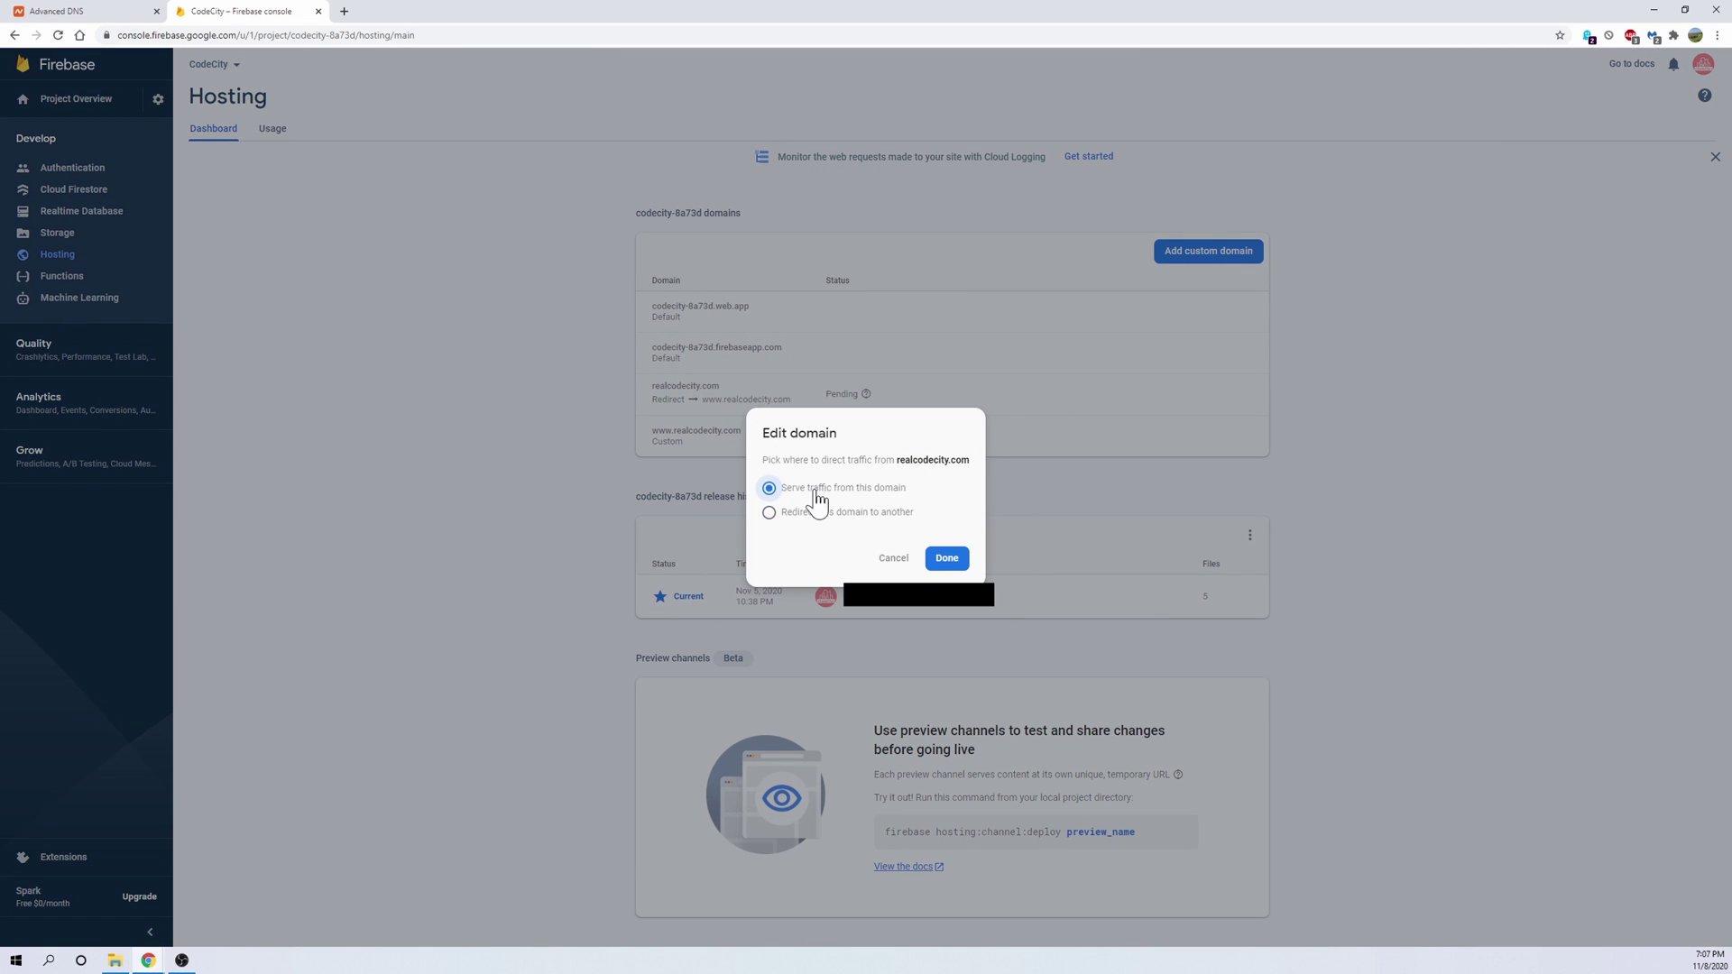
pyautogui.click(770, 514)
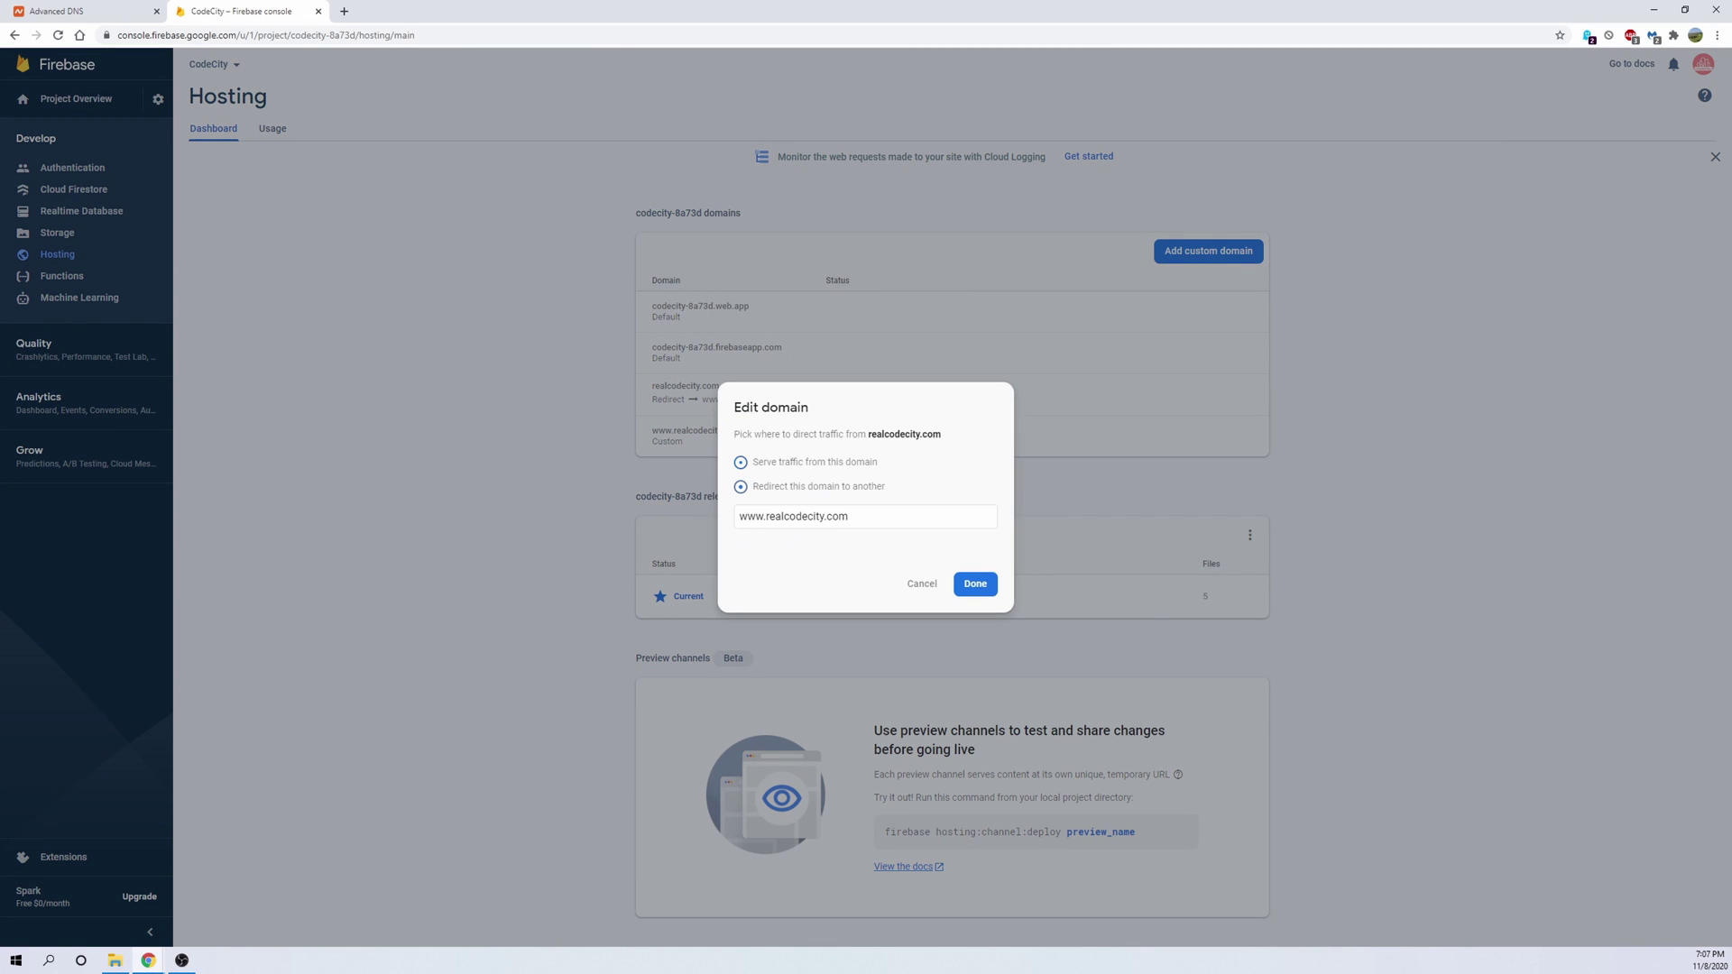
pyautogui.moveTo(738, 516); pyautogui.dragTo(848, 516)
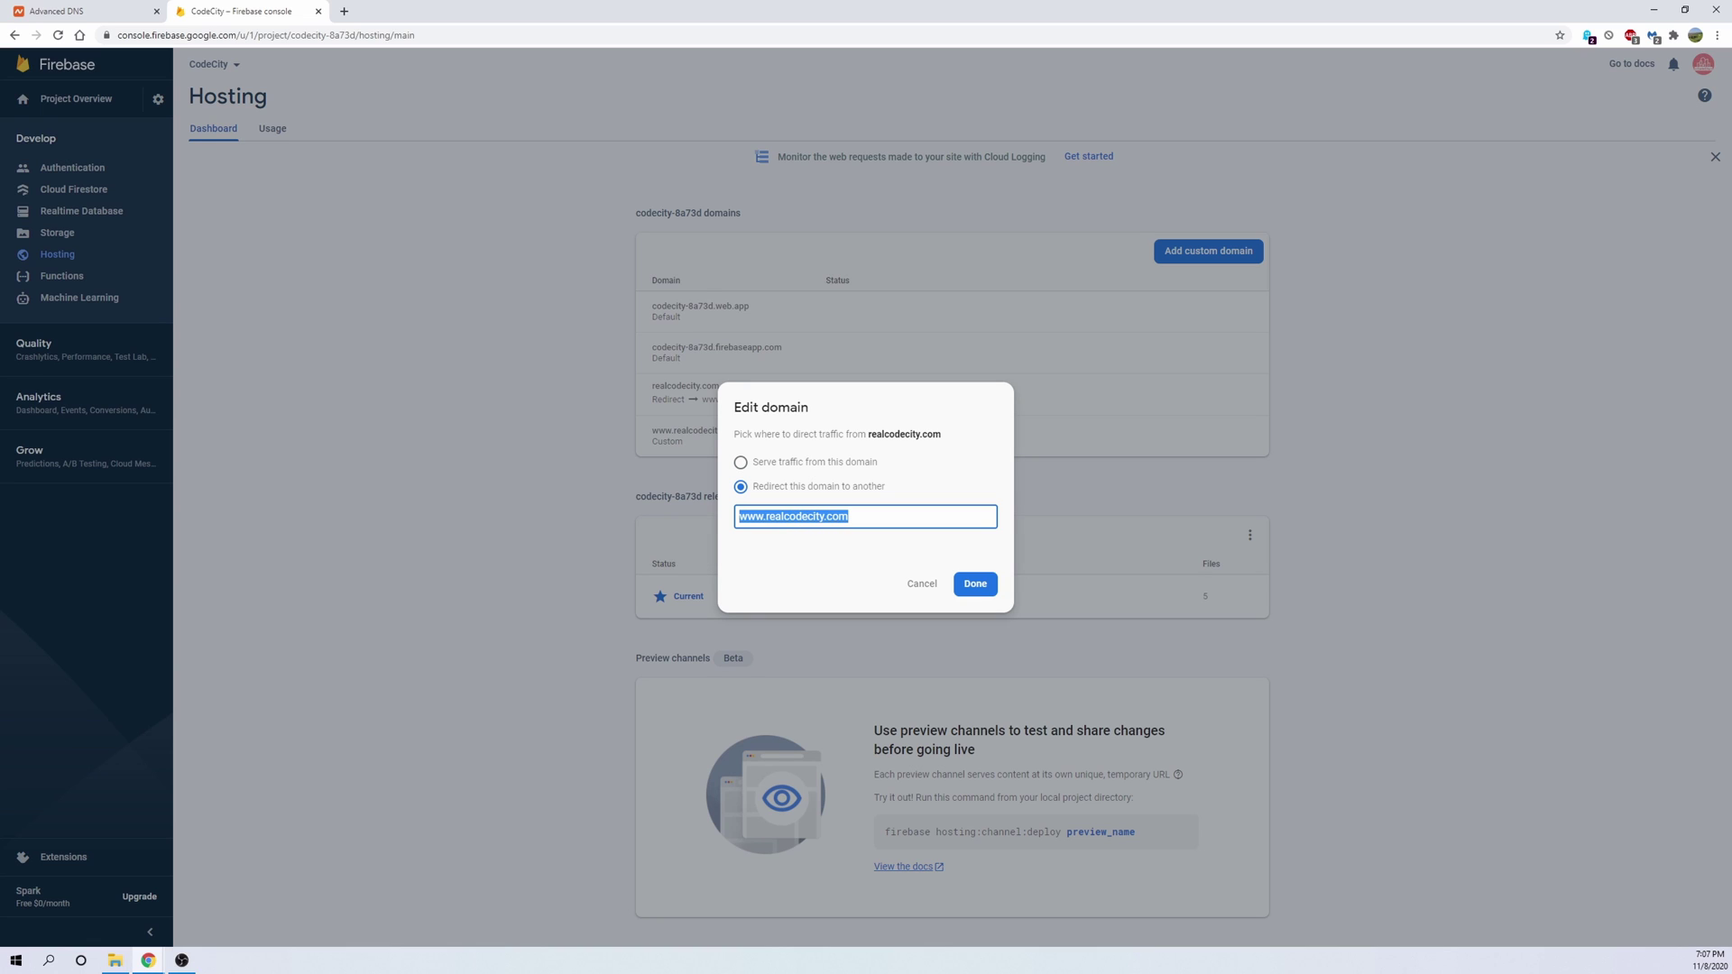
pyautogui.click(974, 584)
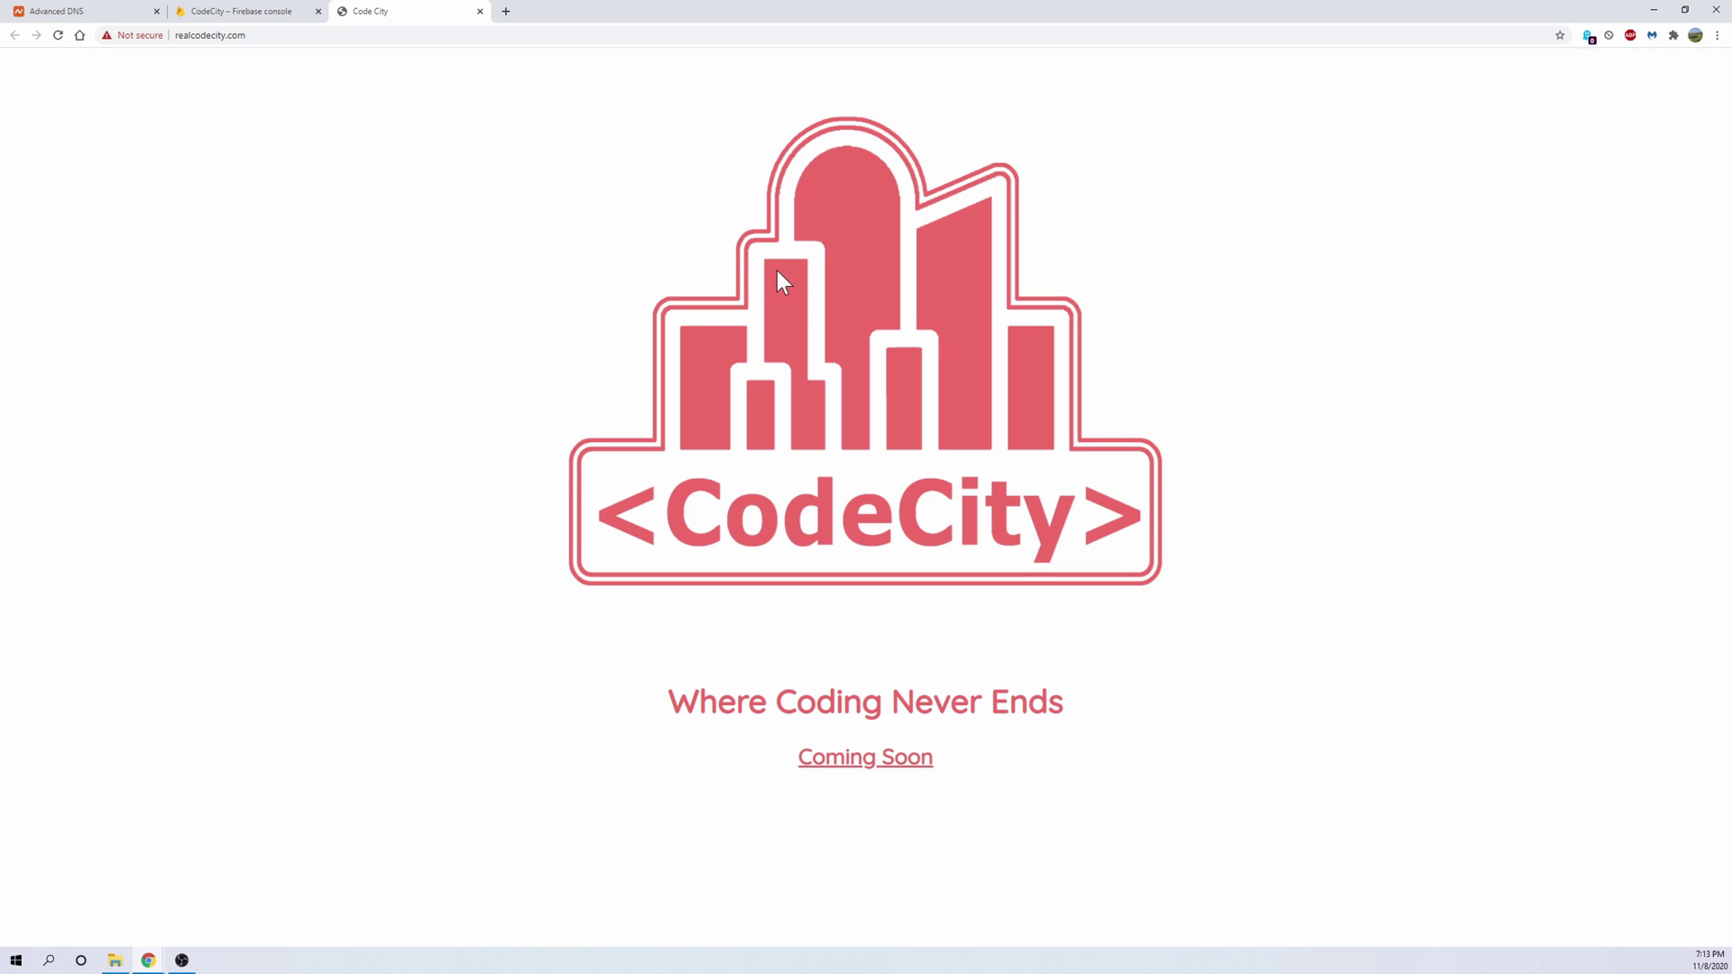
# Check the Pending domain status in Firebase, then confirm the CodeCity site now loads securely.
pyautogui.click(251, 13)
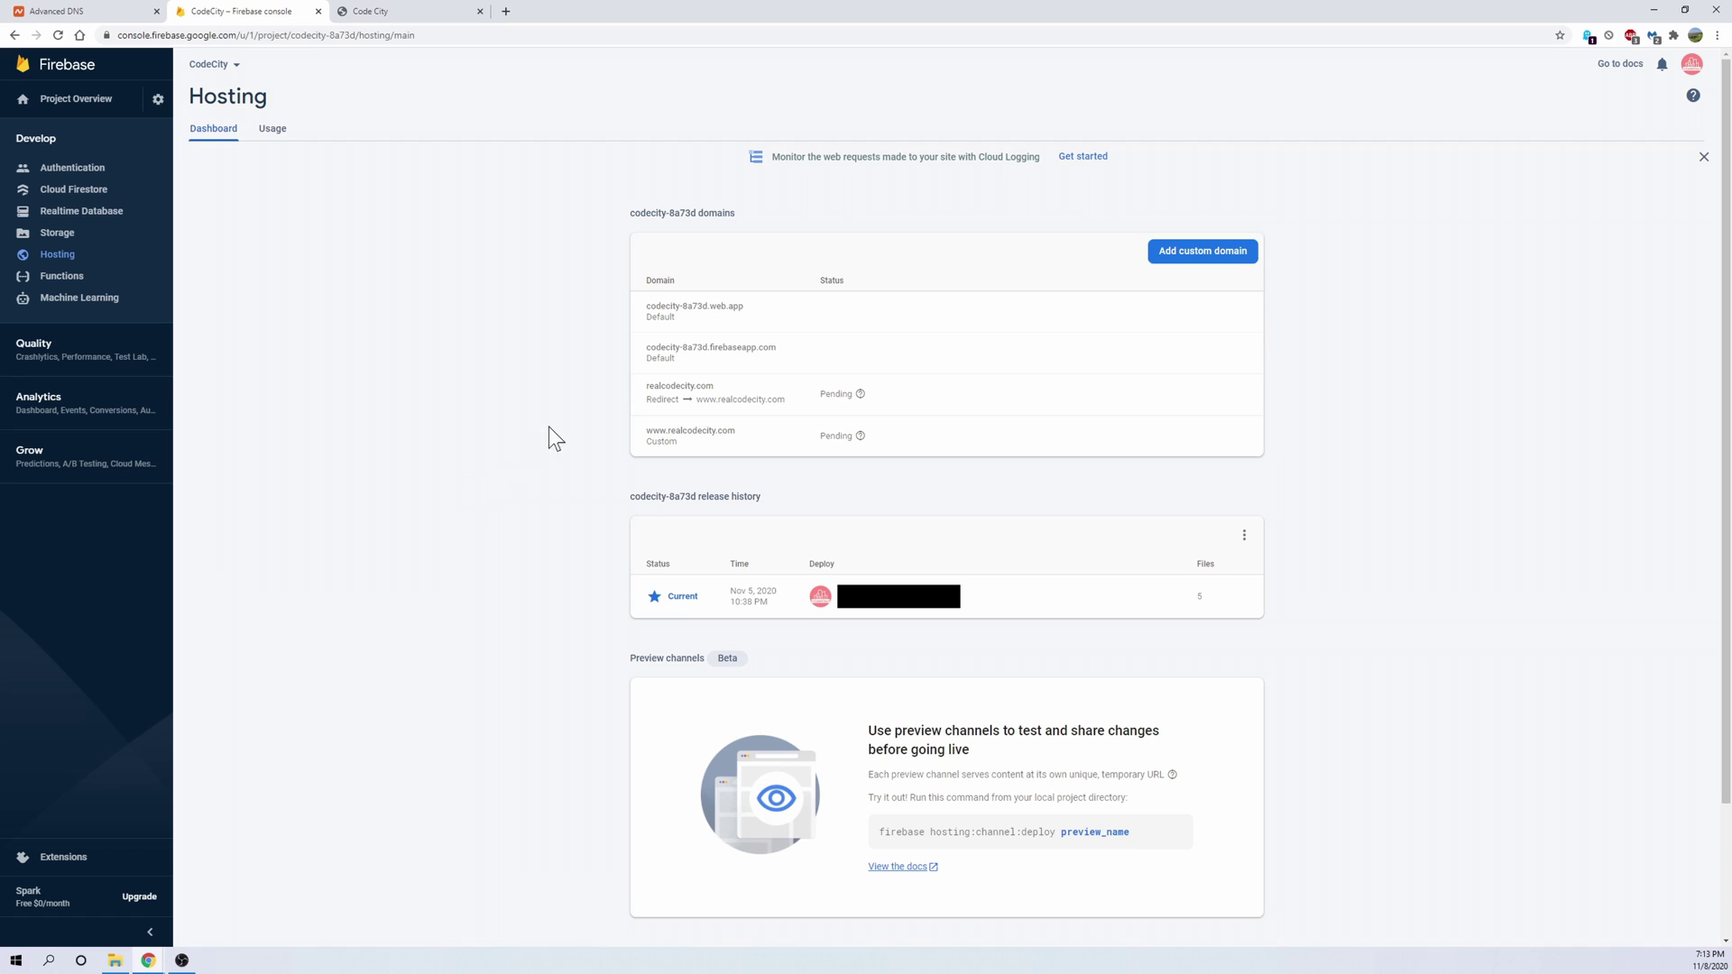
pyautogui.click(348, 12)
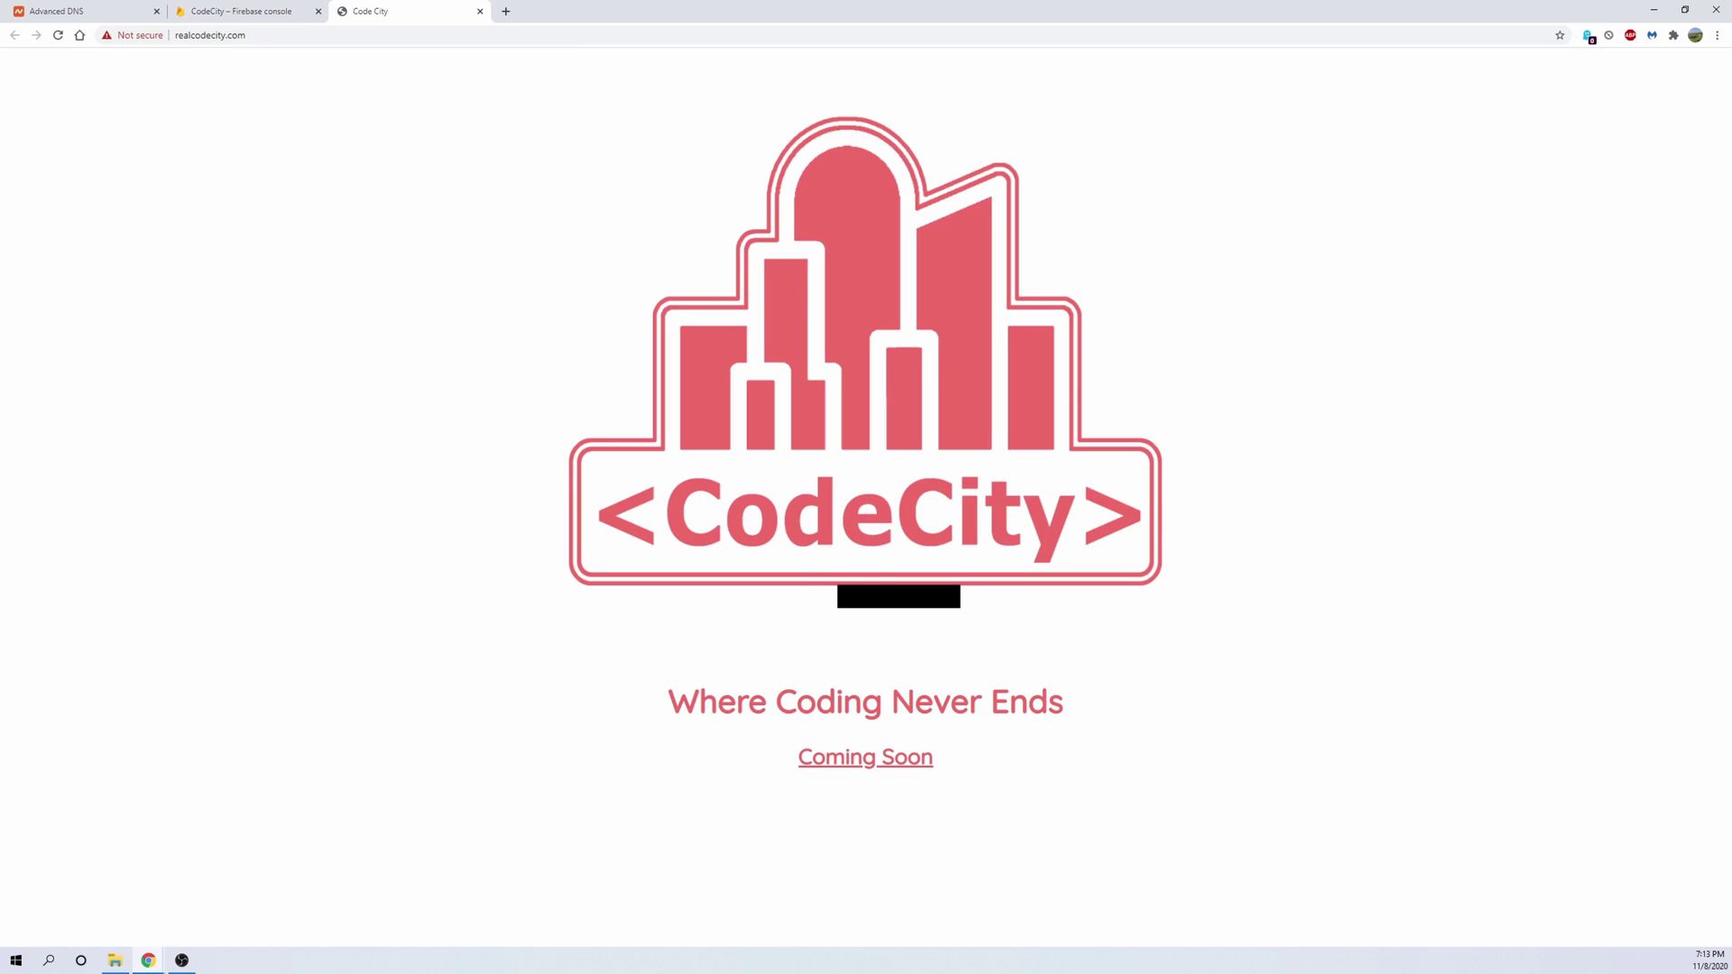
pyautogui.click(200, 12)
pyautogui.moveTo(861, 397)
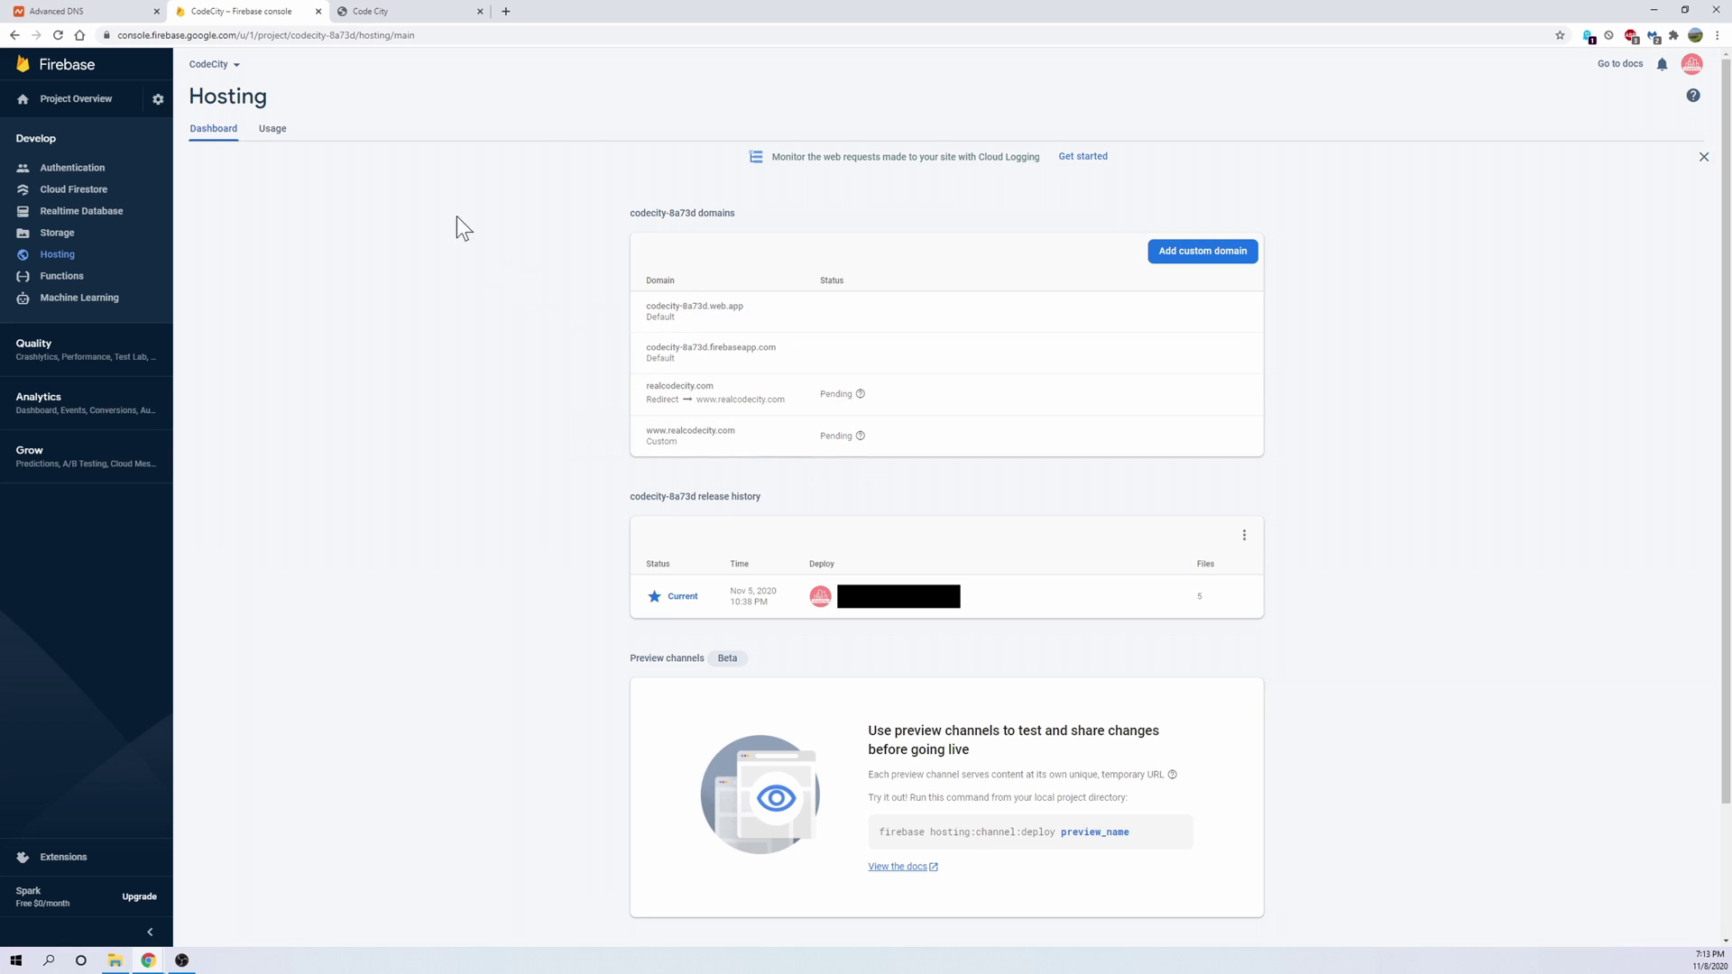
pyautogui.click(394, 9)
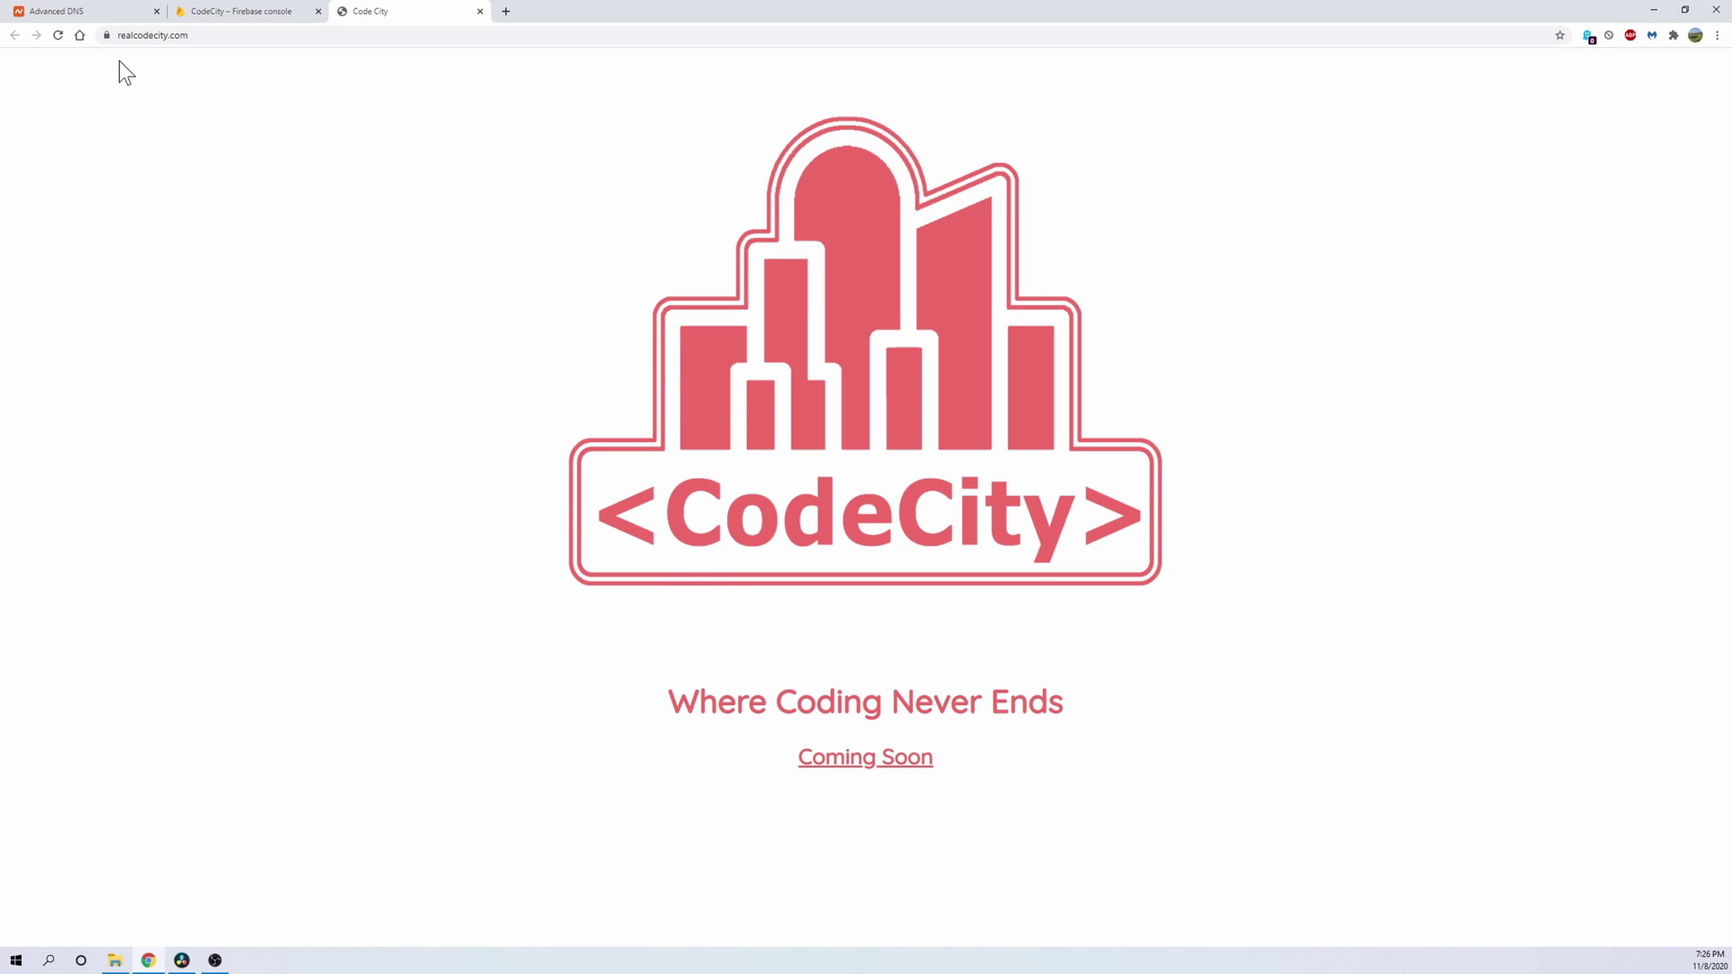
pyautogui.click(106, 40)
pyautogui.click(433, 281)
pyautogui.click(59, 36)
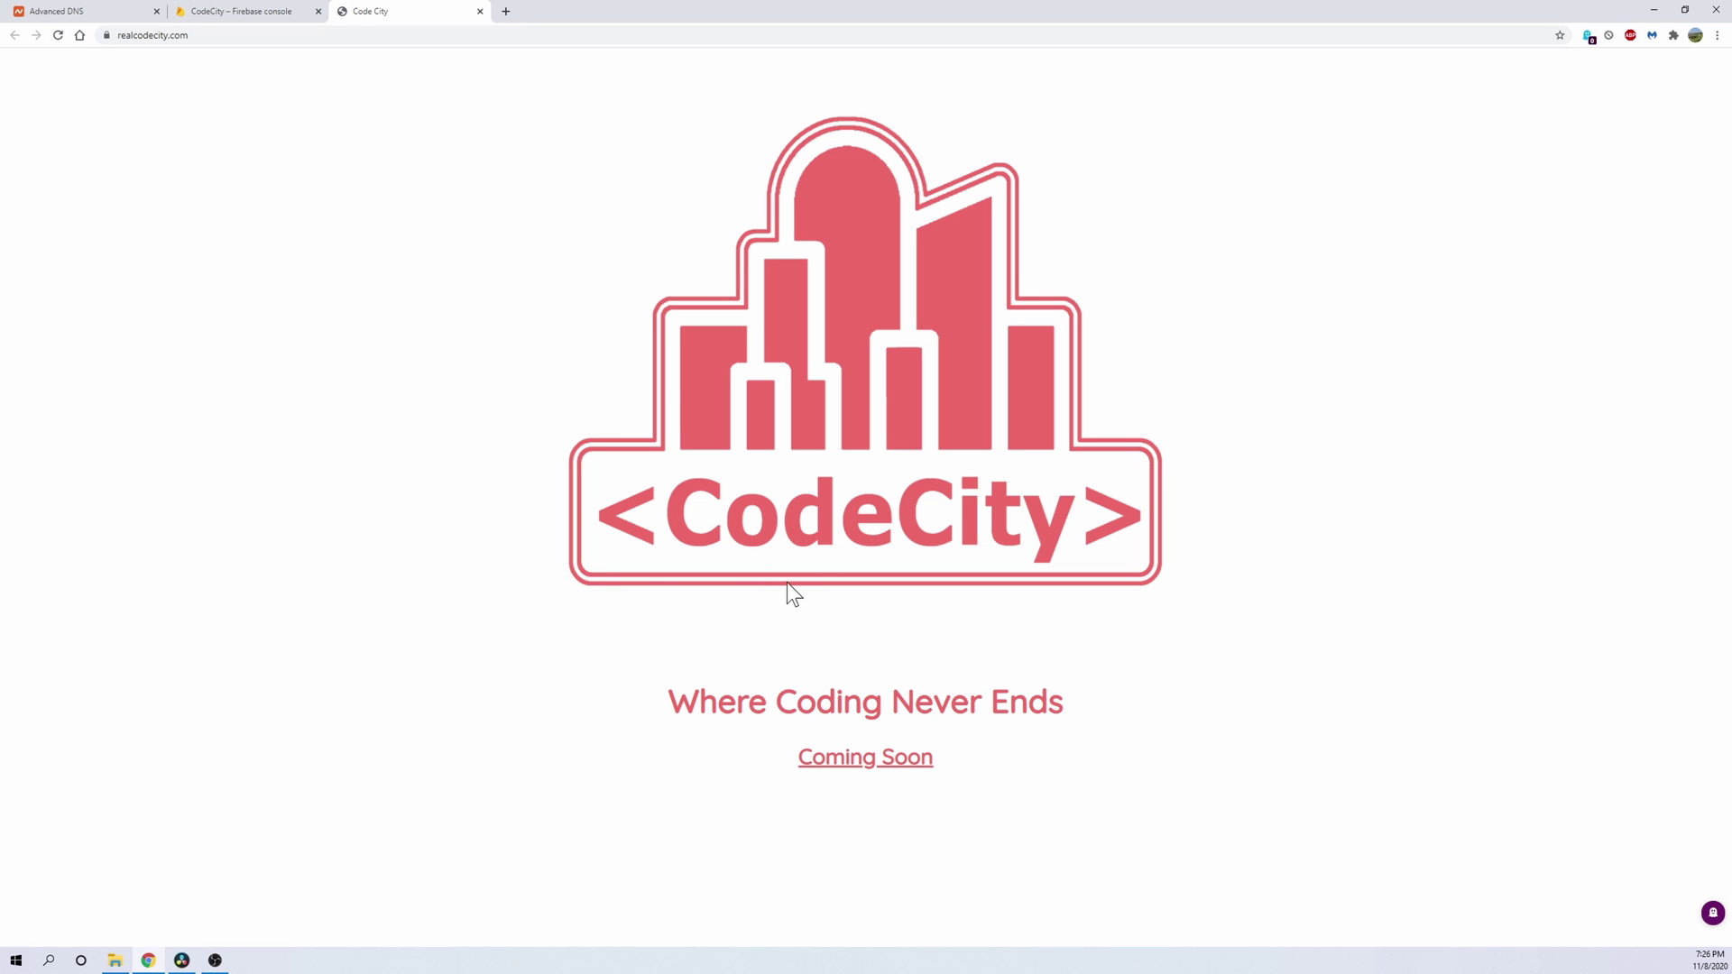